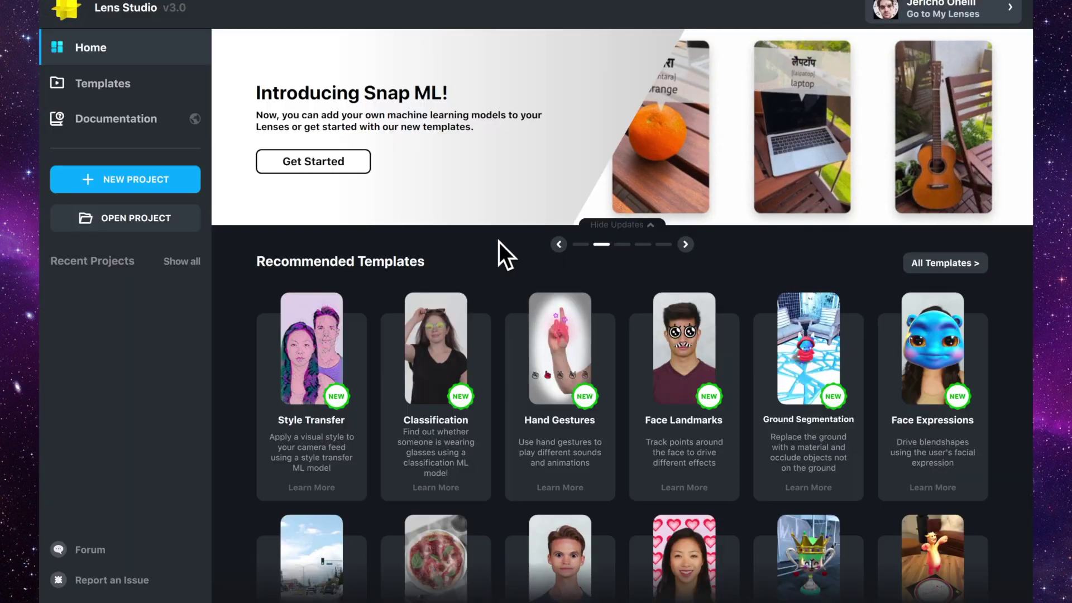
- Create a new project and add a Head Binding object to the scene
{"action": "left_click", "coordinate": [173, 184]}
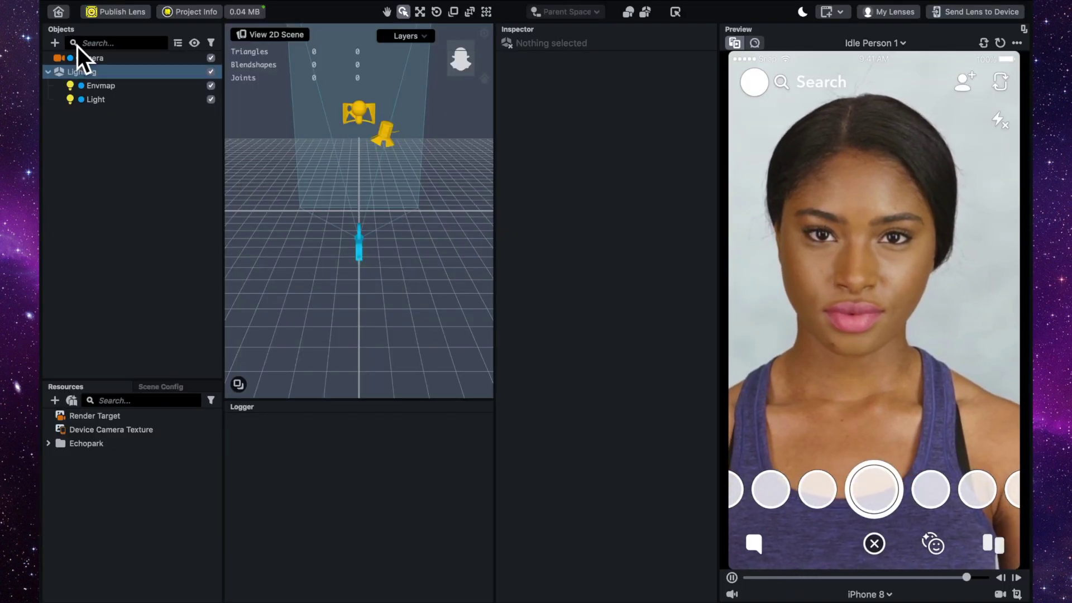
{"action": "left_click", "coordinate": [55, 44]}
{"action": "scroll", "coordinate": [107, 267], "scroll_direction": "down", "scroll_amount": 10}
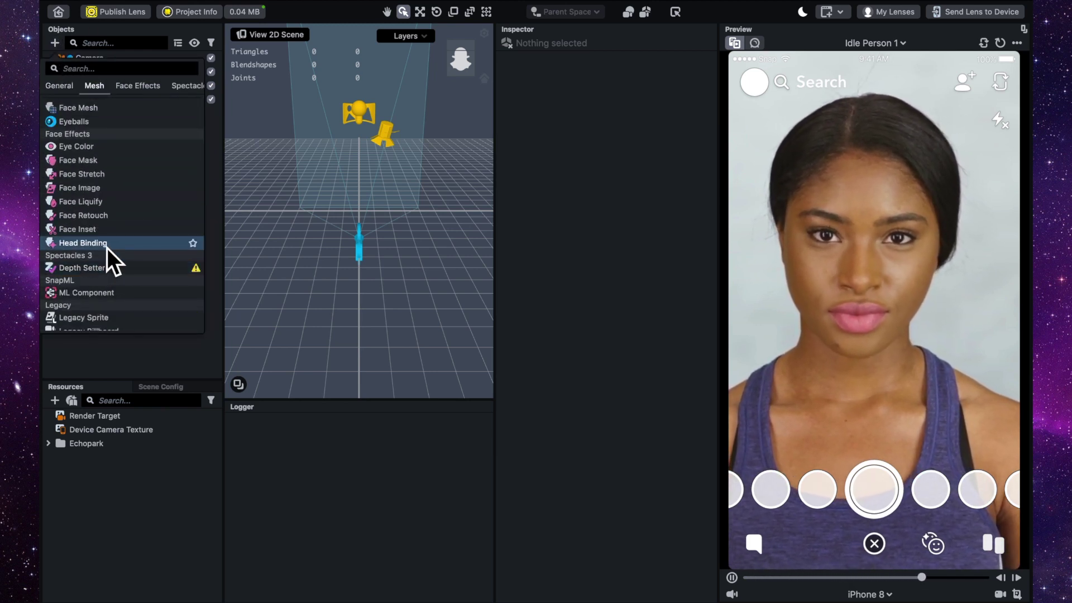
{"action": "left_click", "coordinate": [107, 248]}
{"action": "key", "text": "f"}
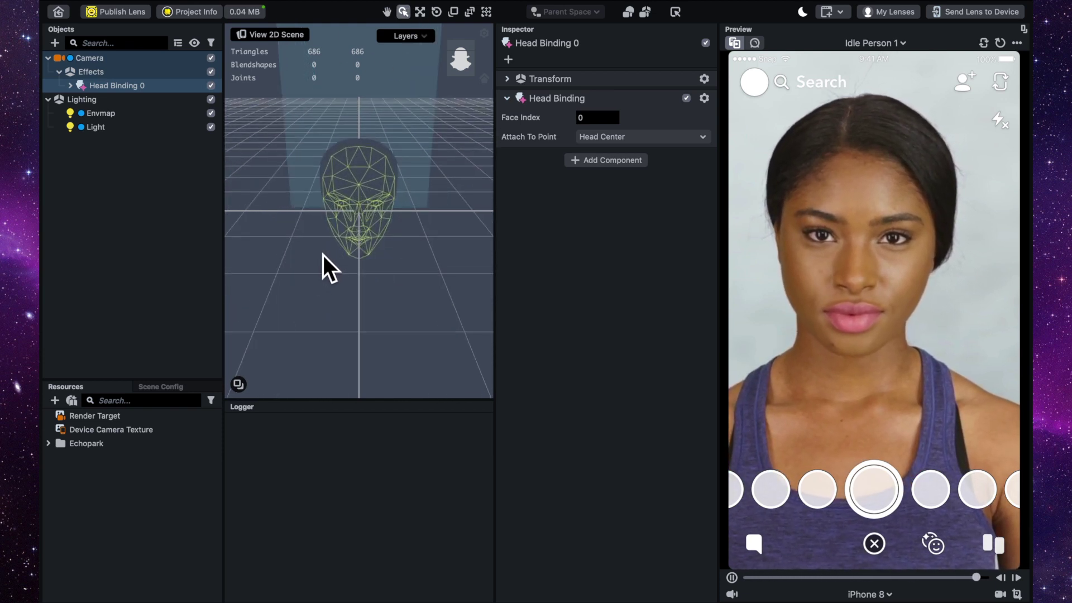
{"action": "left_click_drag", "start_coordinate": [311, 257], "coordinate": [329, 242], "text": "alt"}
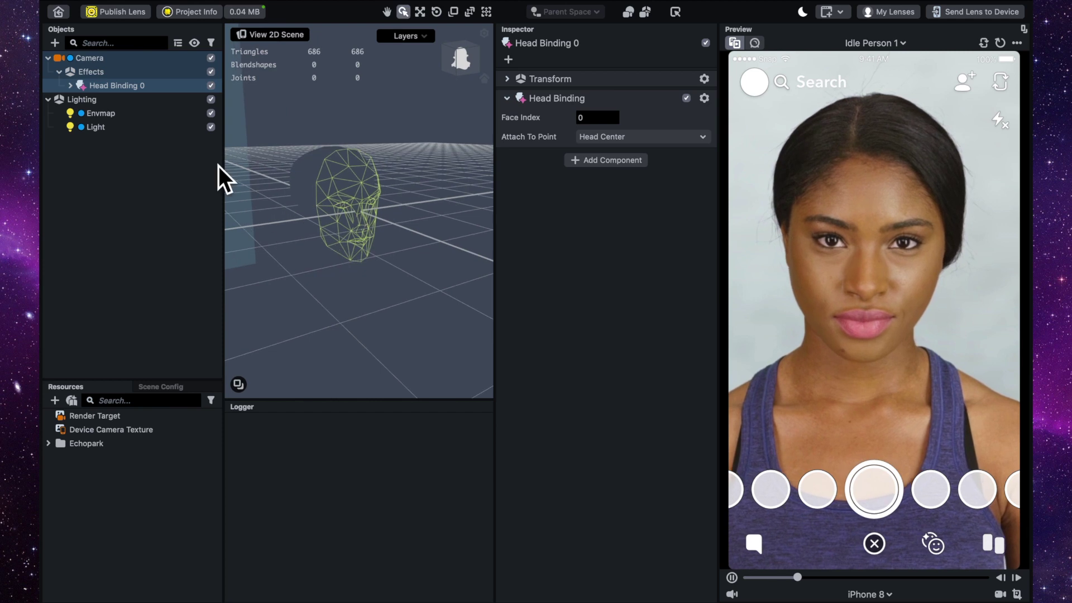
- Add a Sphere mesh as a child of the Head Binding object
{"action": "double_click", "coordinate": [92, 87]}
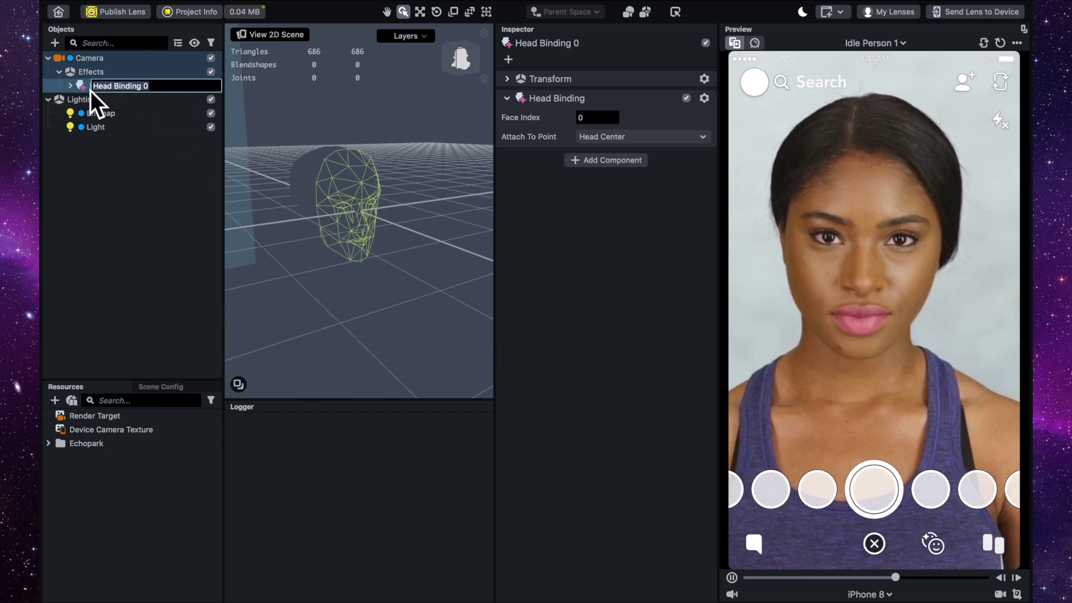
{"action": "left_click", "coordinate": [60, 48]}
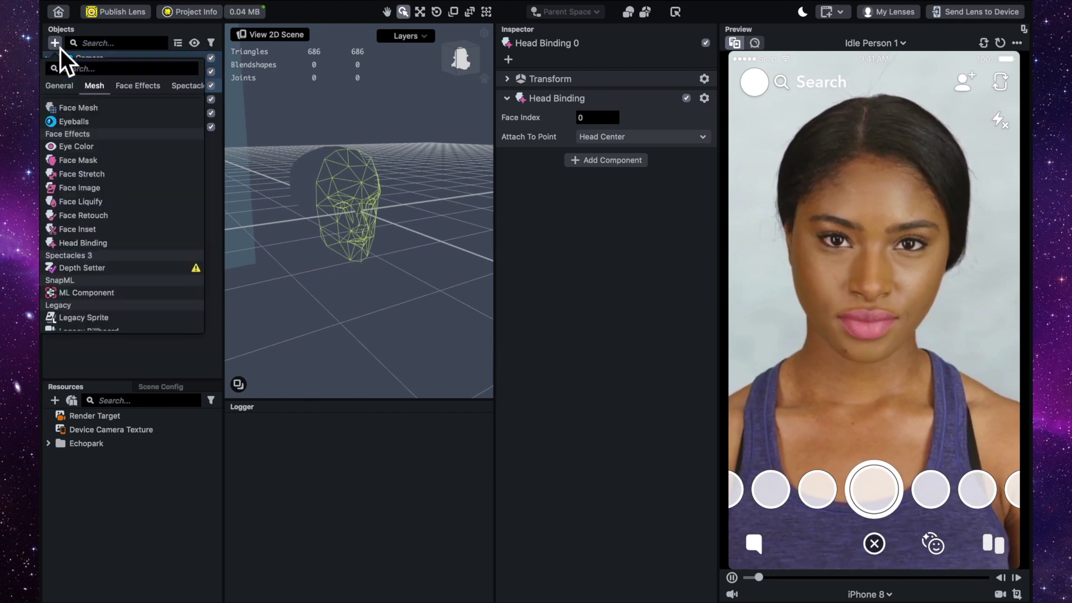
{"action": "scroll", "coordinate": [92, 165], "scroll_direction": "up", "scroll_amount": 3}
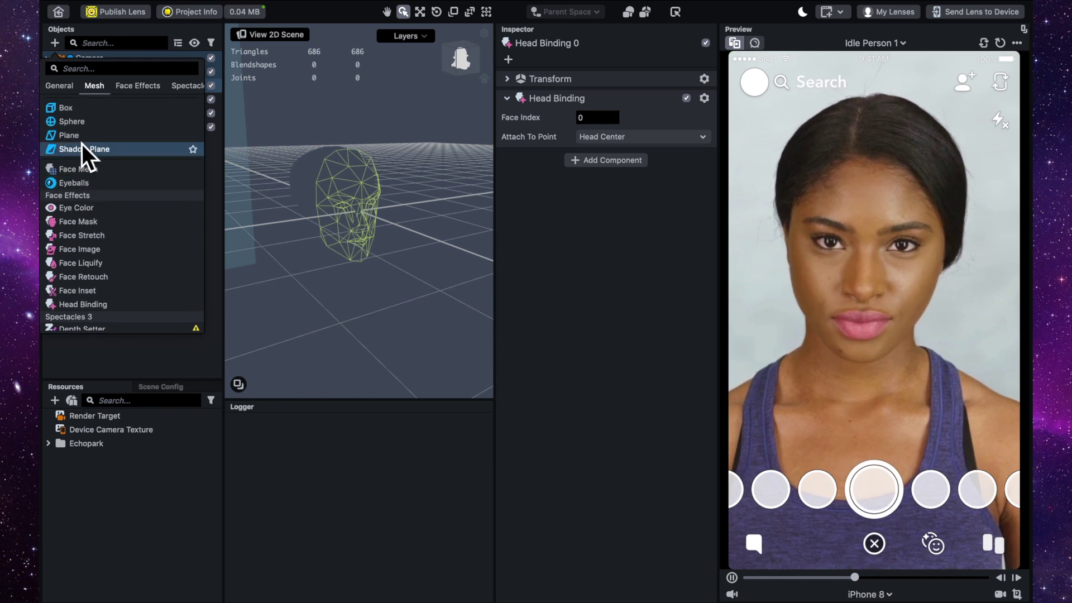
{"action": "left_click", "coordinate": [80, 123]}
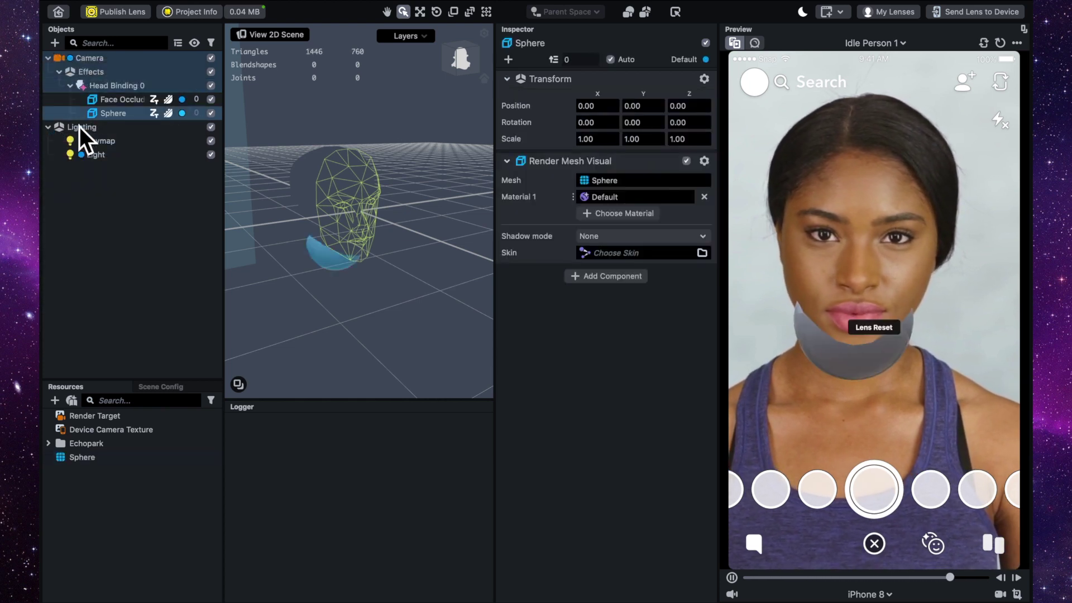
- Move the sphere forward and up in front of the upper face, to about Y 11.1 and Z 10.5
{"action": "left_click", "coordinate": [421, 16]}
{"action": "left_click_drag", "start_coordinate": [360, 255], "coordinate": [394, 275]}
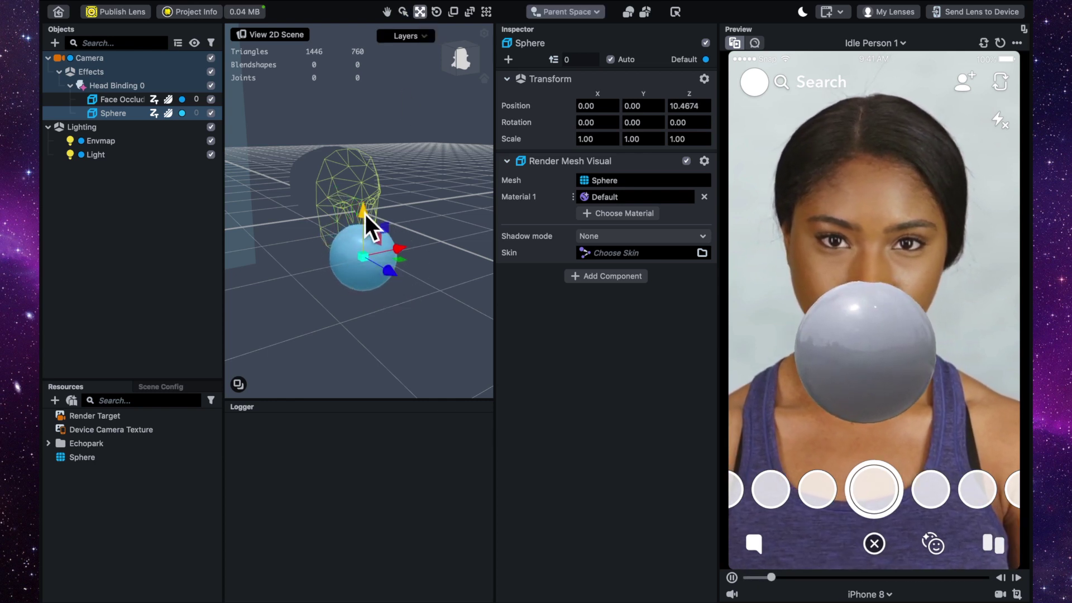
{"action": "left_click_drag", "start_coordinate": [366, 219], "coordinate": [368, 153]}
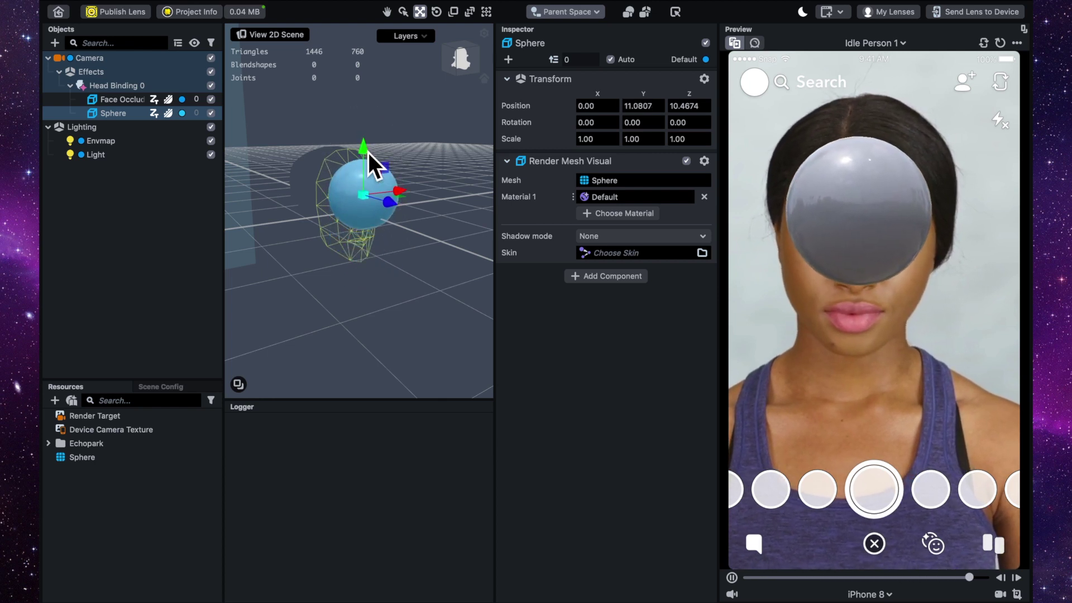
- Flatten the sphere vertically to a Y scale of about 0.46
{"action": "left_click", "coordinate": [457, 15]}
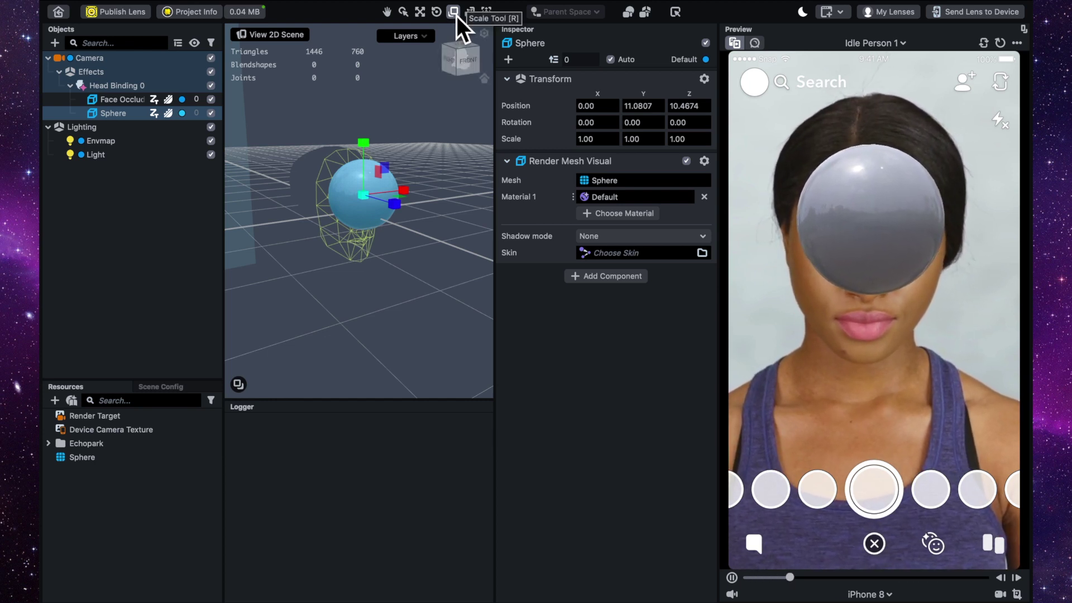
{"action": "left_click_drag", "start_coordinate": [367, 150], "coordinate": [375, 179]}
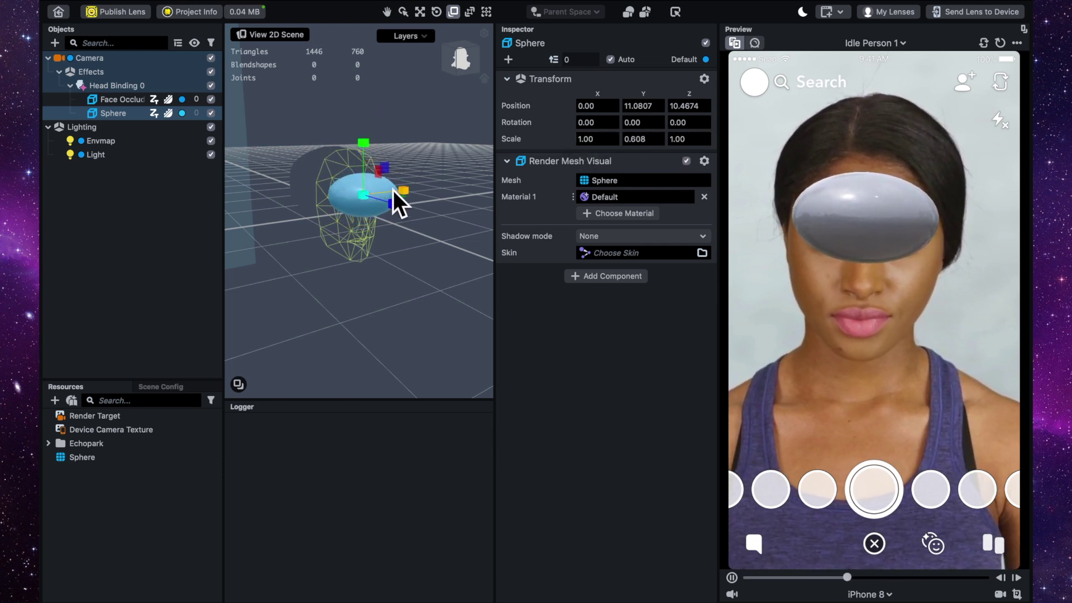
{"action": "left_click_drag", "start_coordinate": [367, 148], "coordinate": [369, 158]}
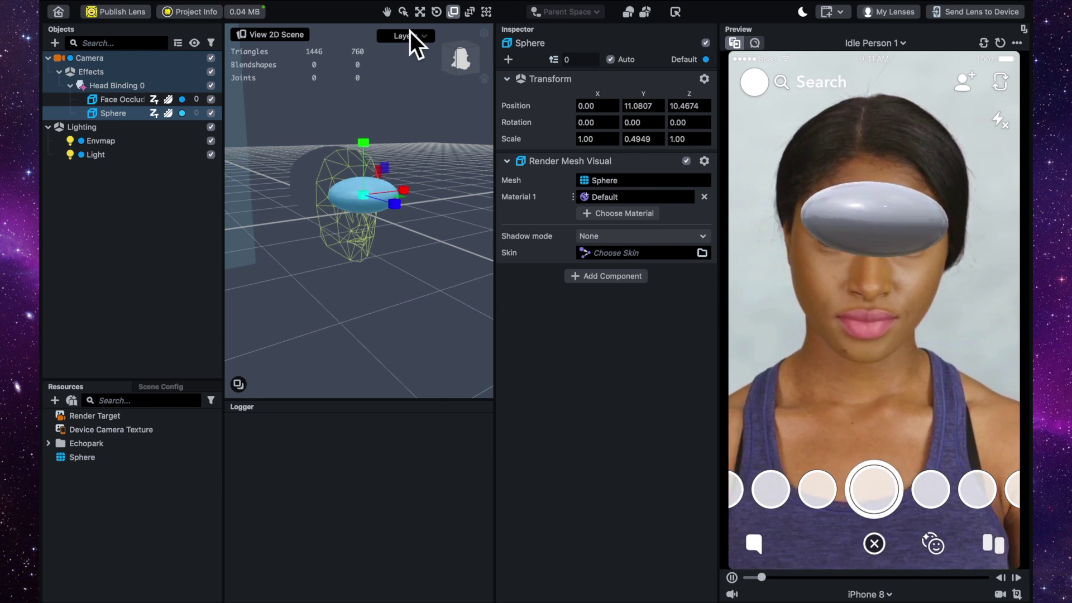
{"action": "left_click_drag", "start_coordinate": [367, 151], "coordinate": [366, 152]}
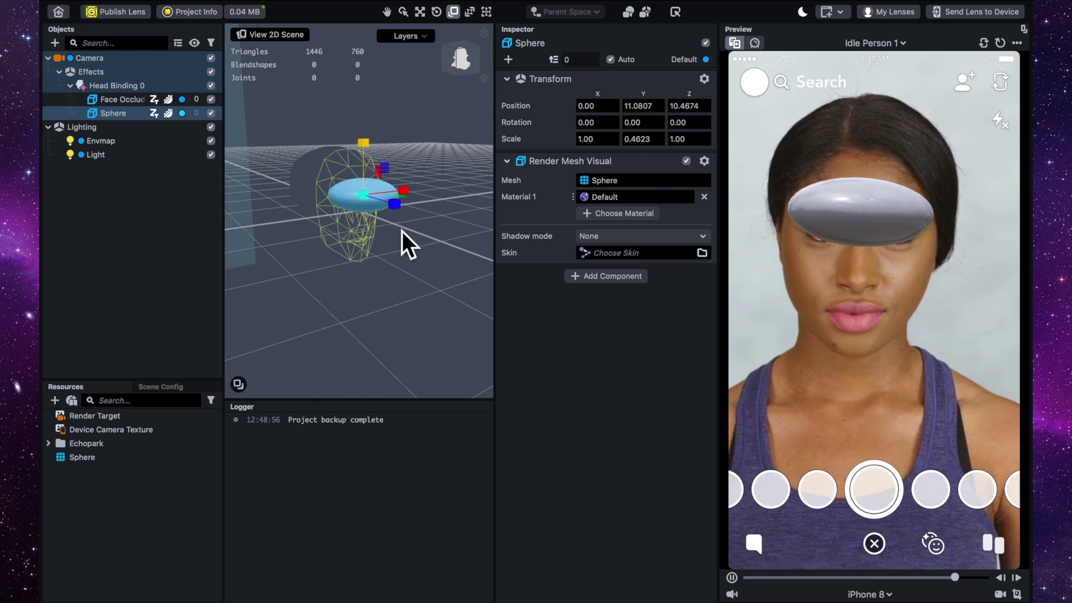
- Scale the flattened sphere to about 1.07 in X and 1.11 in Z, and move it to about Y 8.65, Z 5.0 over the eyes
{"action": "left_click_drag", "start_coordinate": [403, 211], "coordinate": [373, 202]}
{"action": "left_click", "coordinate": [422, 14]}
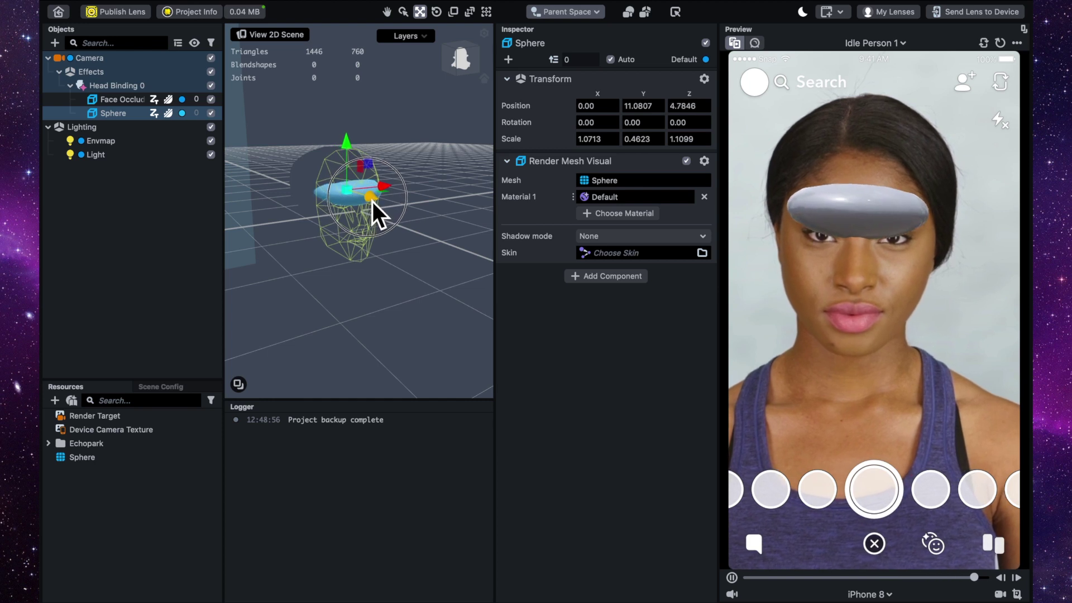
{"action": "left_click_drag", "start_coordinate": [351, 147], "coordinate": [351, 161]}
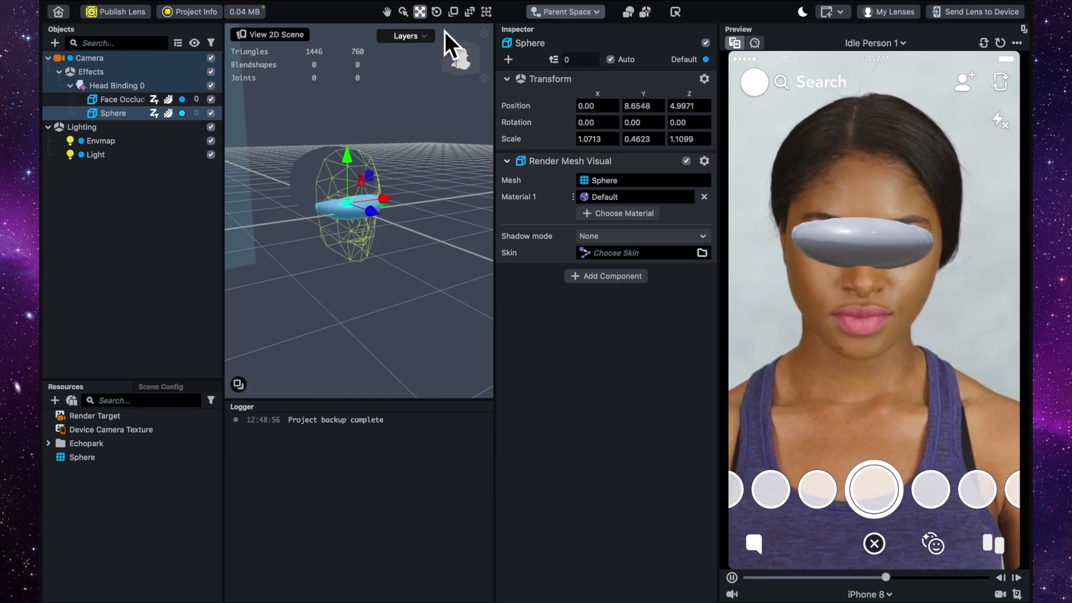
- Resize the flattened sphere to a scale of about 1.30, 0.52, 1.35 and shift it back to about Z 4.6
{"action": "left_click", "coordinate": [456, 14]}
{"action": "left_click_drag", "start_coordinate": [351, 206], "coordinate": [362, 208]}
{"action": "left_click", "coordinate": [419, 12]}
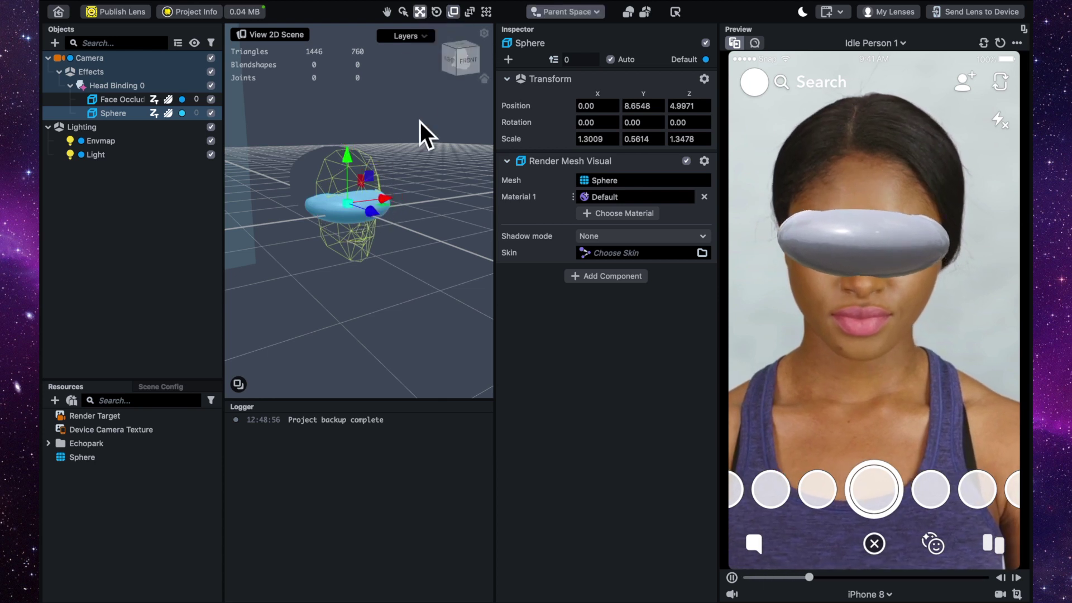
{"action": "left_click_drag", "start_coordinate": [375, 214], "coordinate": [374, 214]}
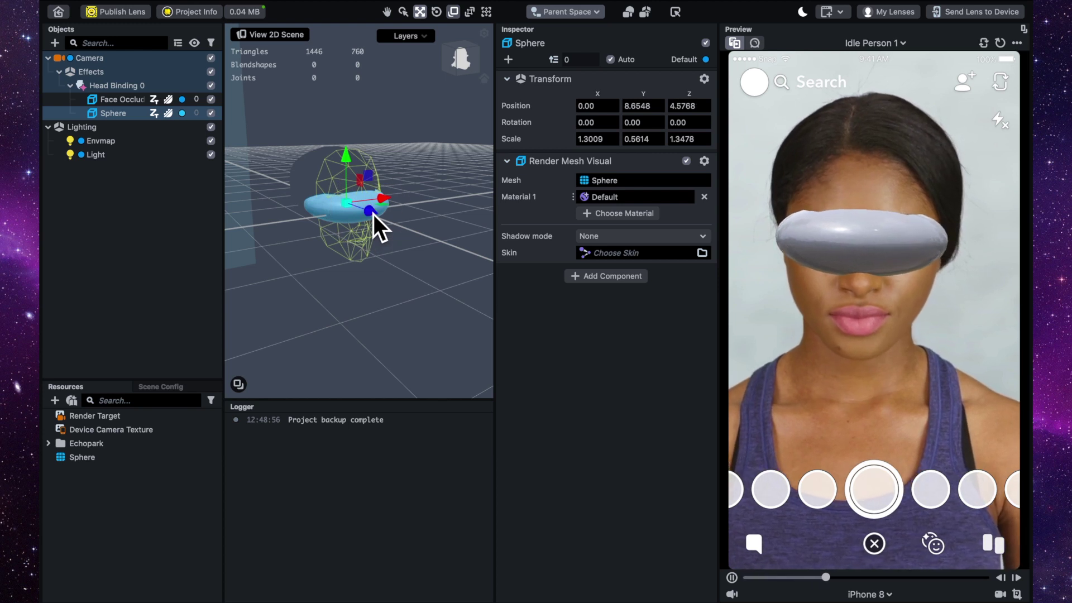
{"action": "left_click", "coordinate": [453, 11]}
{"action": "left_click_drag", "start_coordinate": [347, 151], "coordinate": [355, 173]}
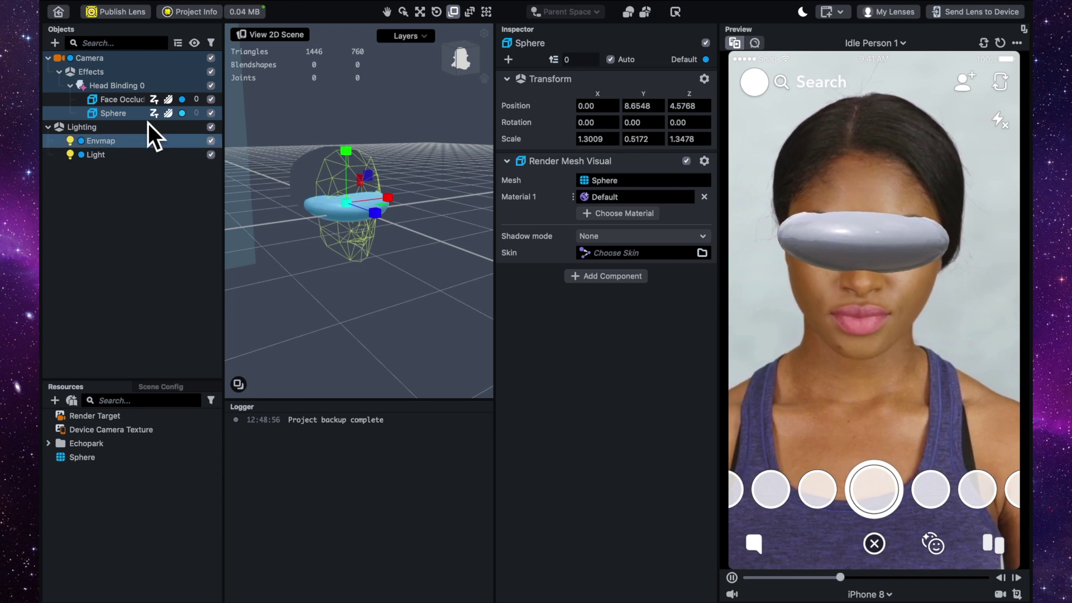
- Rename the flattened sphere object as shades
{"action": "double_click", "coordinate": [124, 115]}
{"action": "left_click", "coordinate": [123, 114]}
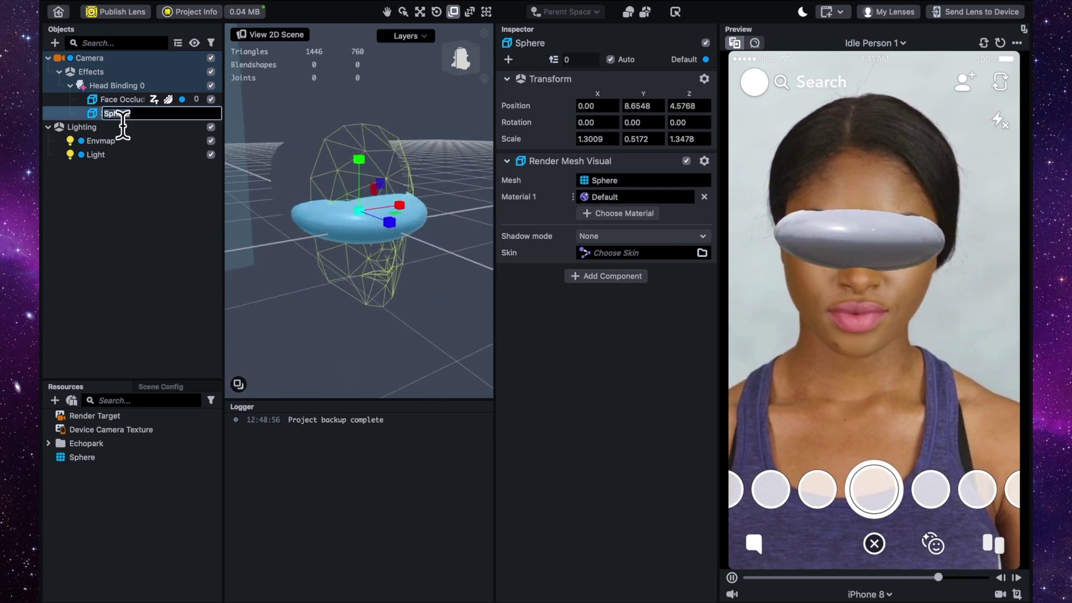
{"action": "type", "text": "shade"}
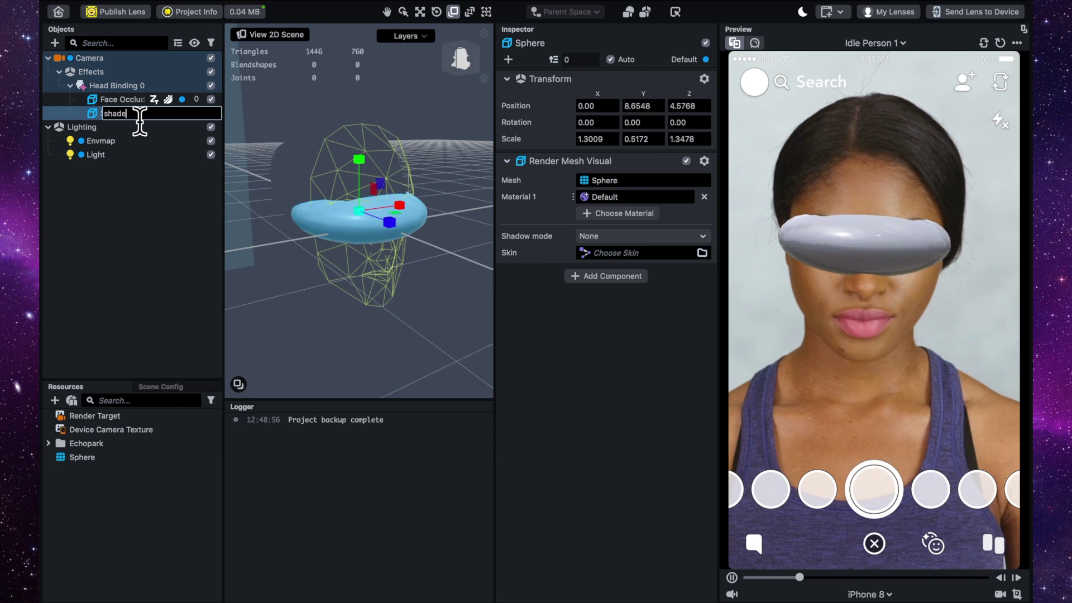
{"action": "type", "text": "s"}
{"action": "key", "text": "Return"}
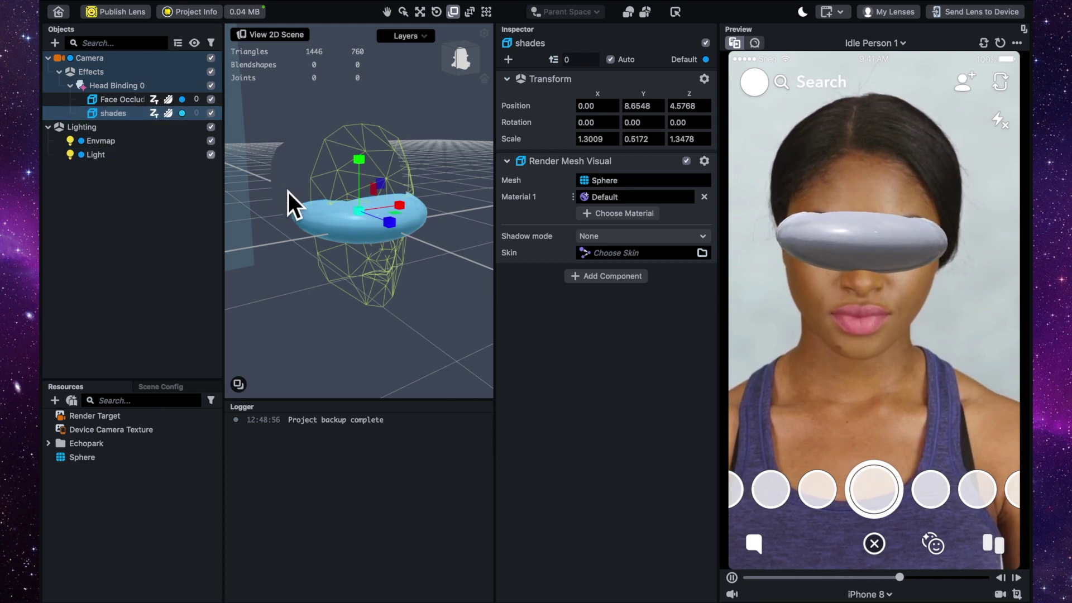
- Add a second Sphere mesh under the Head Binding and move it forward to about Z 9.5
{"action": "left_click", "coordinate": [108, 89]}
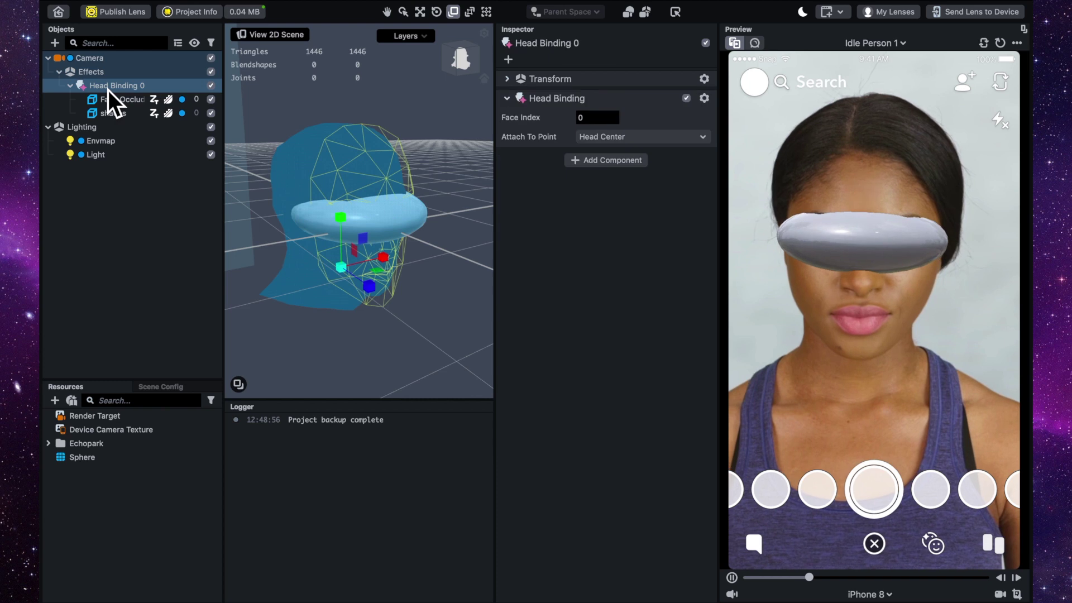
{"action": "left_click", "coordinate": [56, 43]}
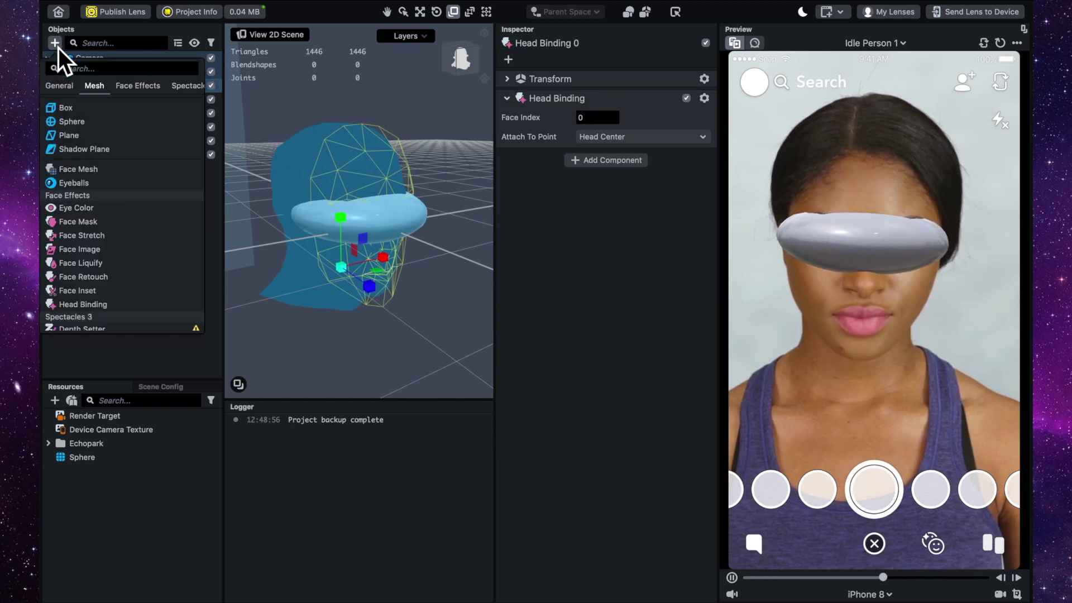
{"action": "left_click", "coordinate": [81, 124]}
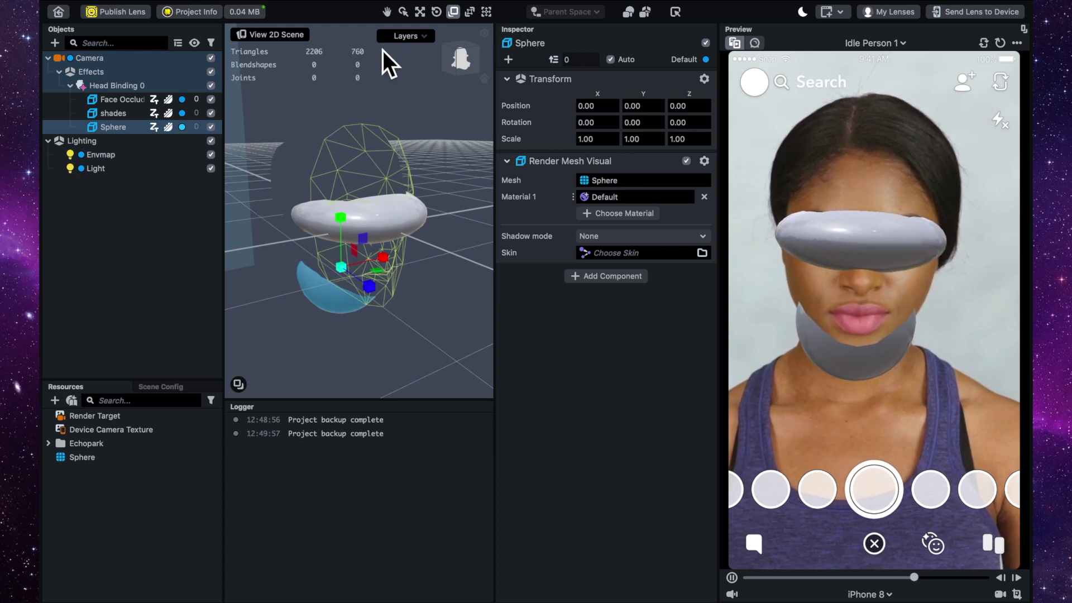
{"action": "left_click", "coordinate": [420, 12]}
{"action": "left_click_drag", "start_coordinate": [376, 296], "coordinate": [421, 343]}
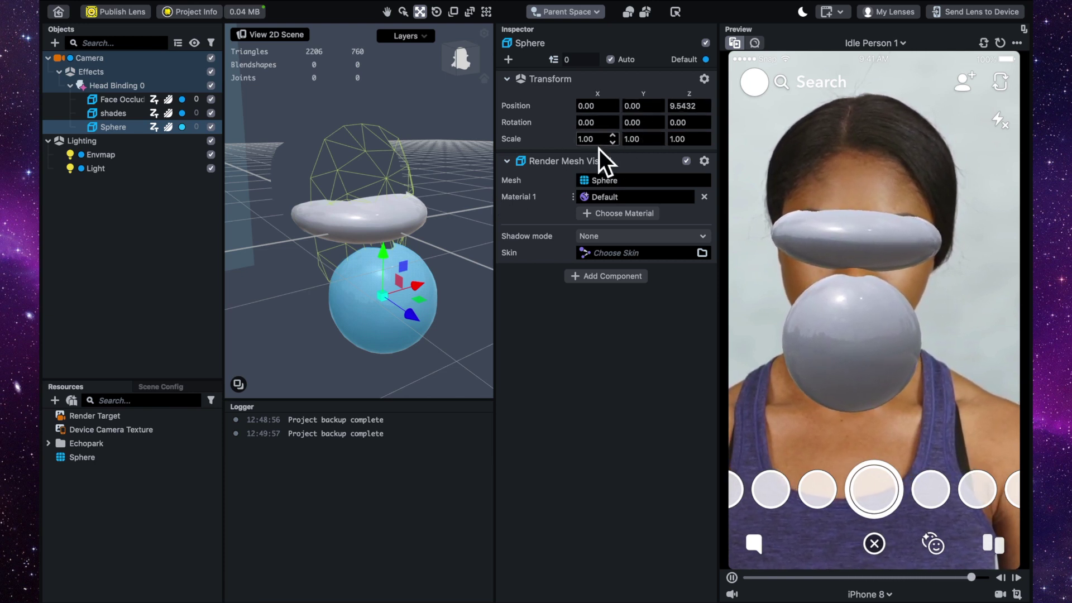
- Set the new sphere's scale to 0.30 on the X, Y and Z axes
{"action": "left_click", "coordinate": [587, 139]}
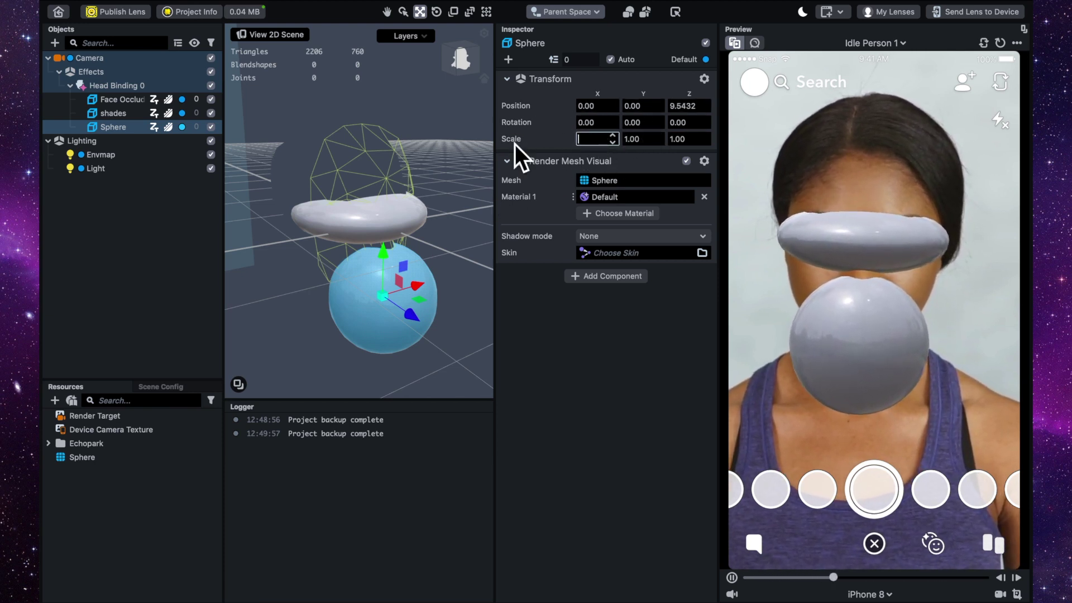
{"action": "type", "text": "0.3"}
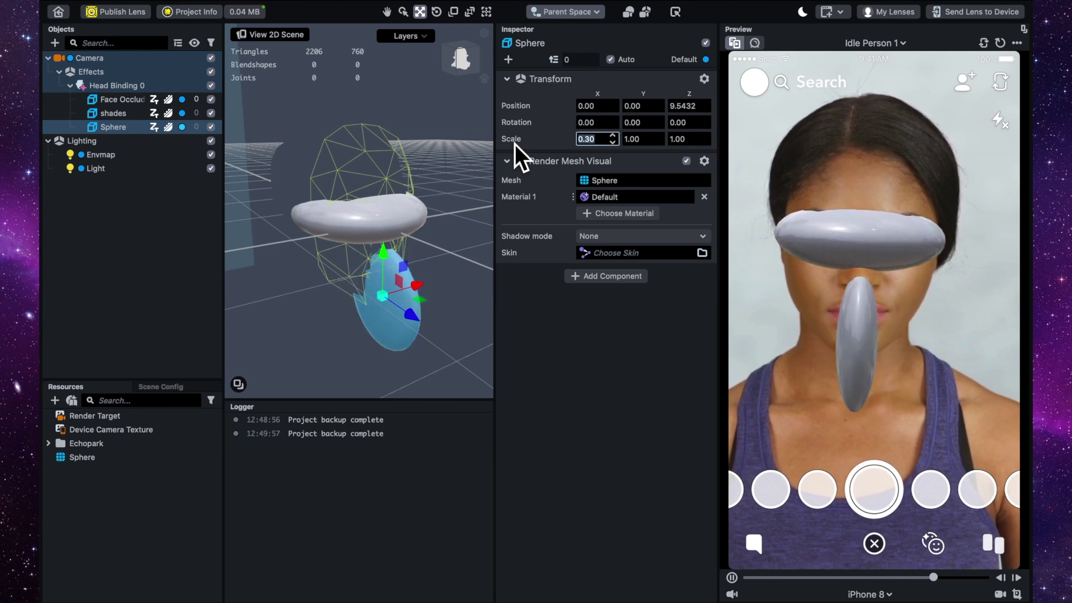
{"action": "left_click", "coordinate": [642, 140]}
{"action": "type", "text": "0."}
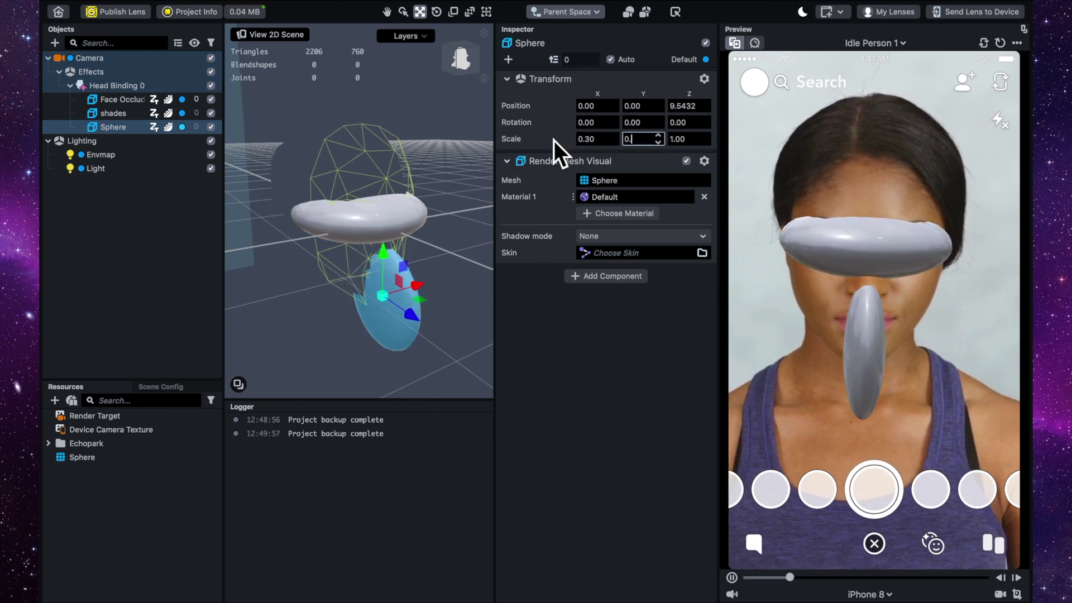
{"action": "type", "text": "30"}
{"action": "left_click", "coordinate": [688, 139]}
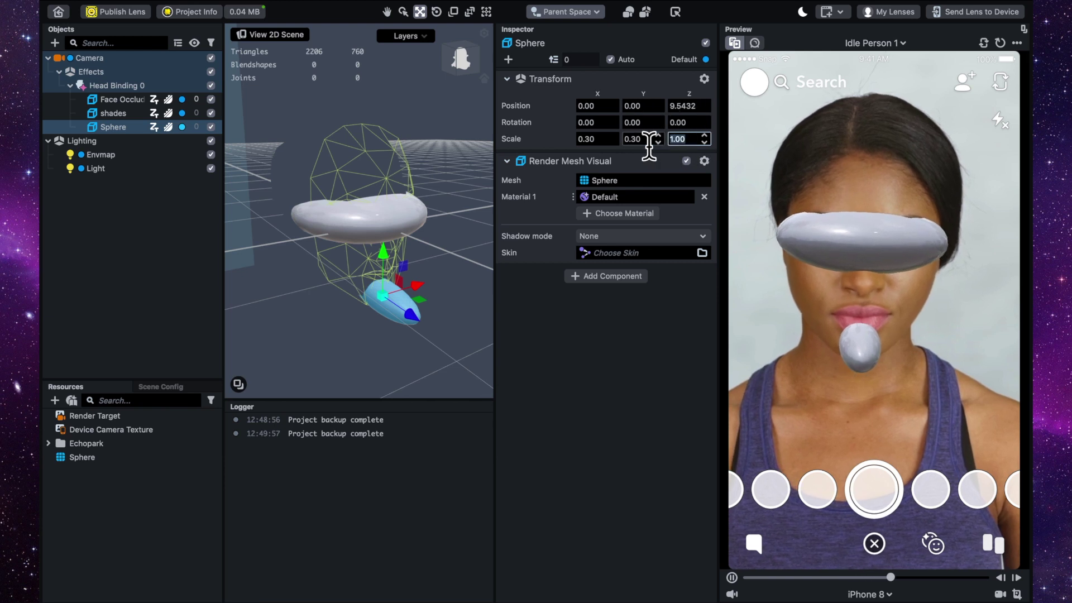
{"action": "type", "text": "0.3"}
{"action": "key", "text": "Return"}
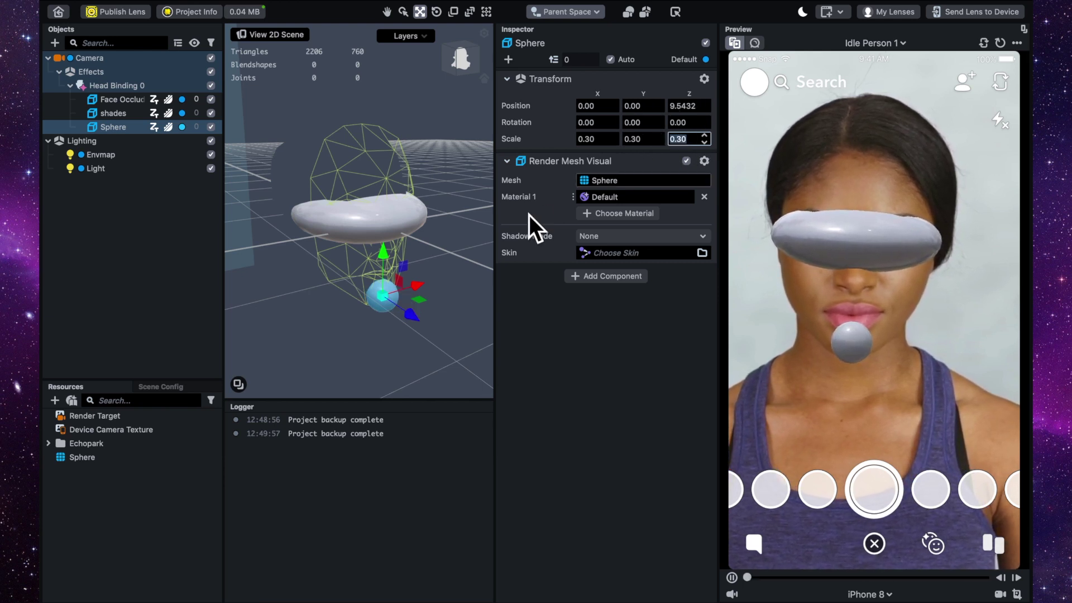
- Raise the small sphere to the forehead and set its position to Y 14.00 and Z 9.50
{"action": "left_click_drag", "start_coordinate": [385, 258], "coordinate": [396, 120]}
{"action": "left_click", "coordinate": [602, 106]}
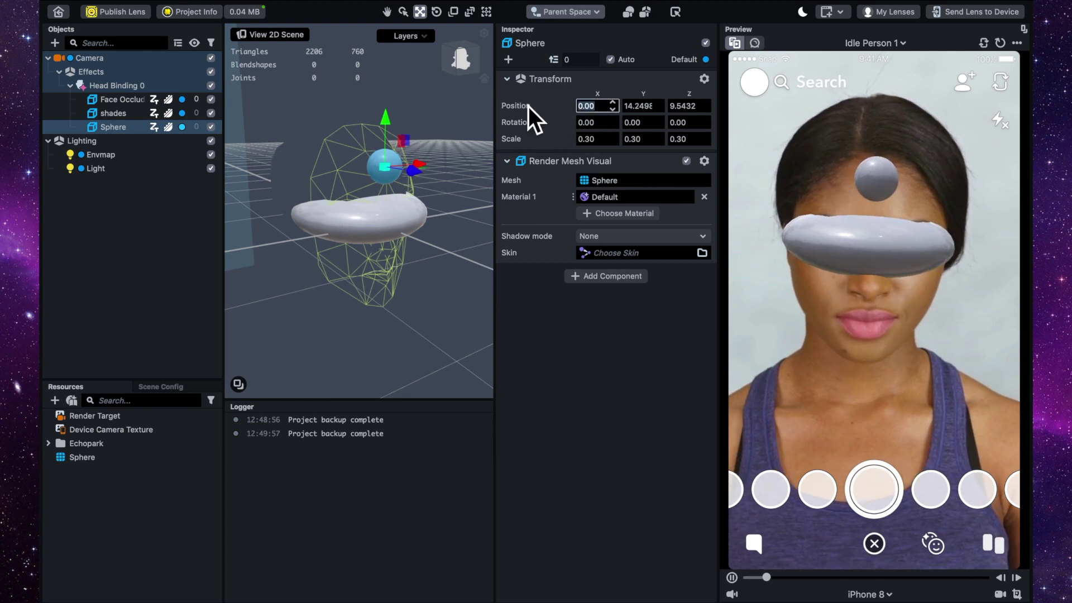
{"action": "left_click", "coordinate": [634, 106]}
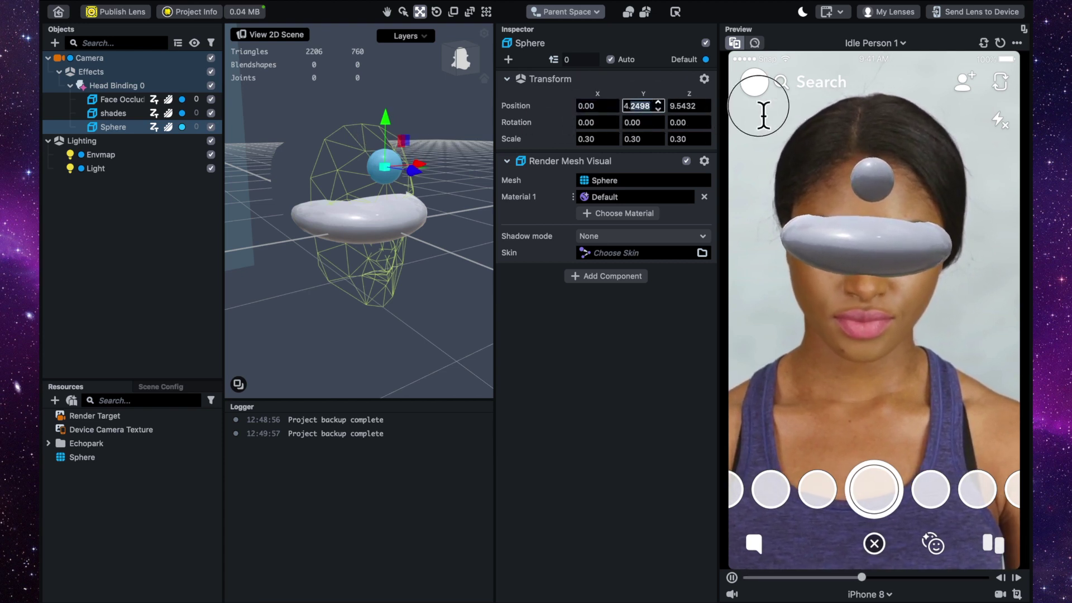
{"action": "type", "text": "14.0"}
{"action": "key", "text": "Return"}
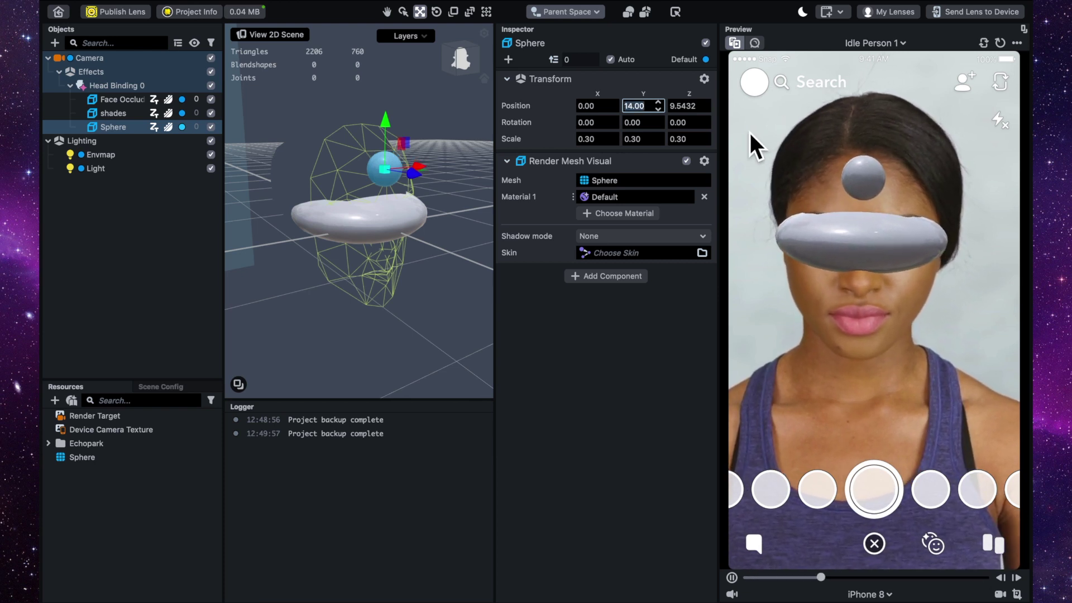
{"action": "key", "text": "Tab"}
{"action": "type", "text": "9.5"}
{"action": "key", "text": "Return"}
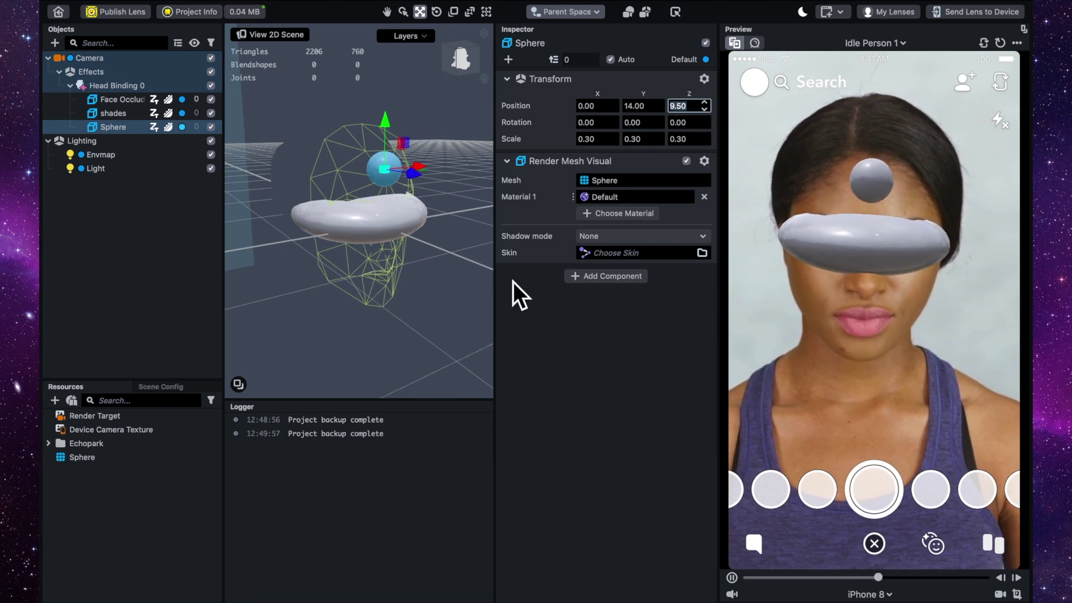
- Rename the forehead sphere object as Sphere 1
{"action": "double_click", "coordinate": [127, 128]}
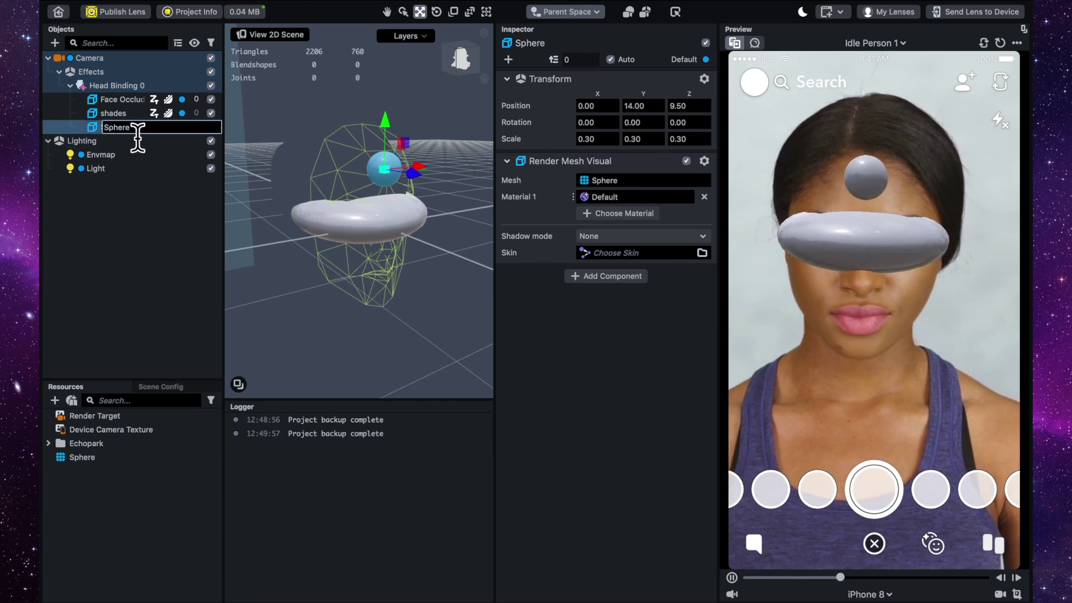
{"action": "type", "text": "1"}
{"action": "key", "text": "Return"}
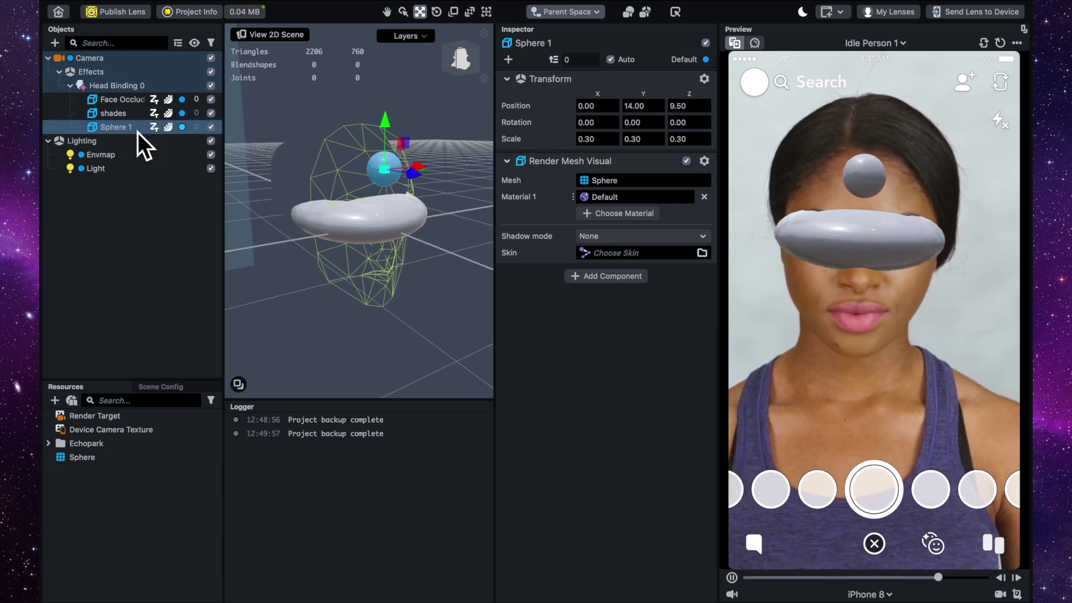
- Duplicate Sphere 1 and place the copy beside one cheek at X -5.70 and about Y 4.16
{"action": "right_click", "coordinate": [127, 134]}
{"action": "left_click", "coordinate": [150, 187]}
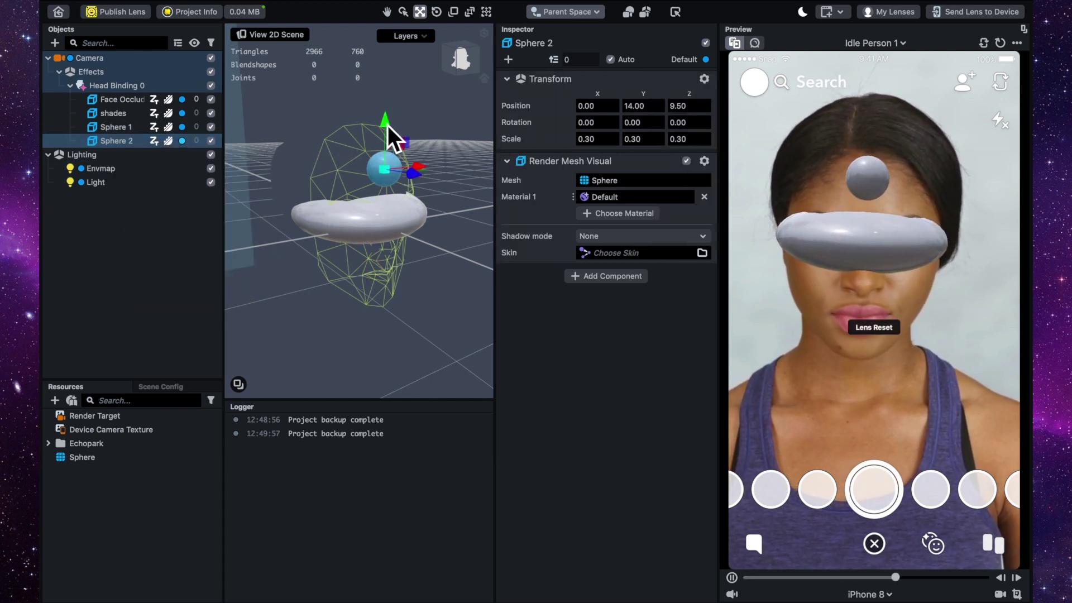
{"action": "left_click_drag", "start_coordinate": [425, 169], "coordinate": [381, 173]}
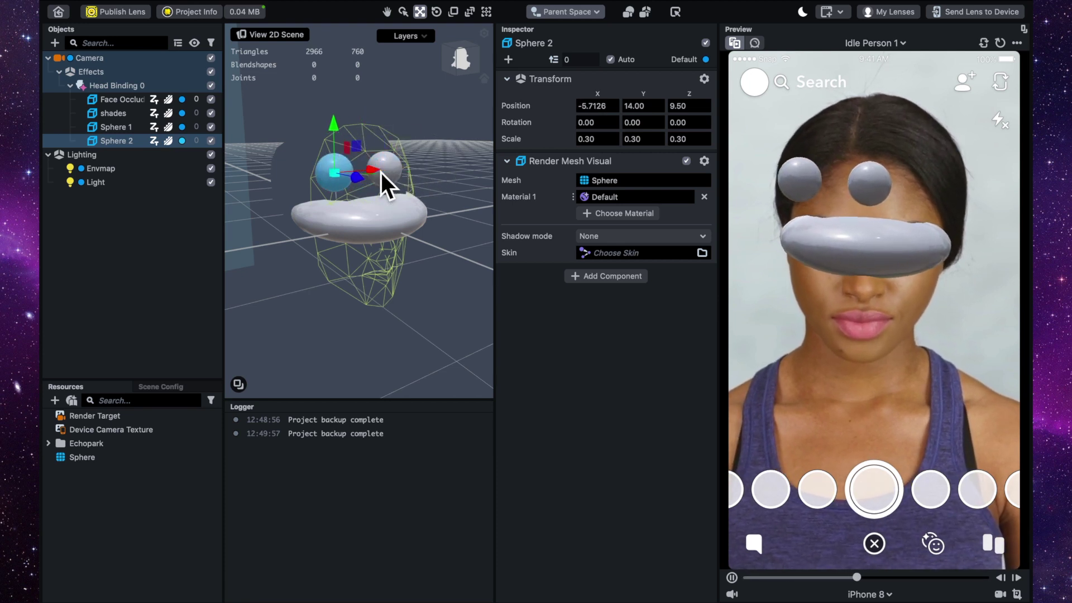
{"action": "left_click_drag", "start_coordinate": [337, 134], "coordinate": [350, 233]}
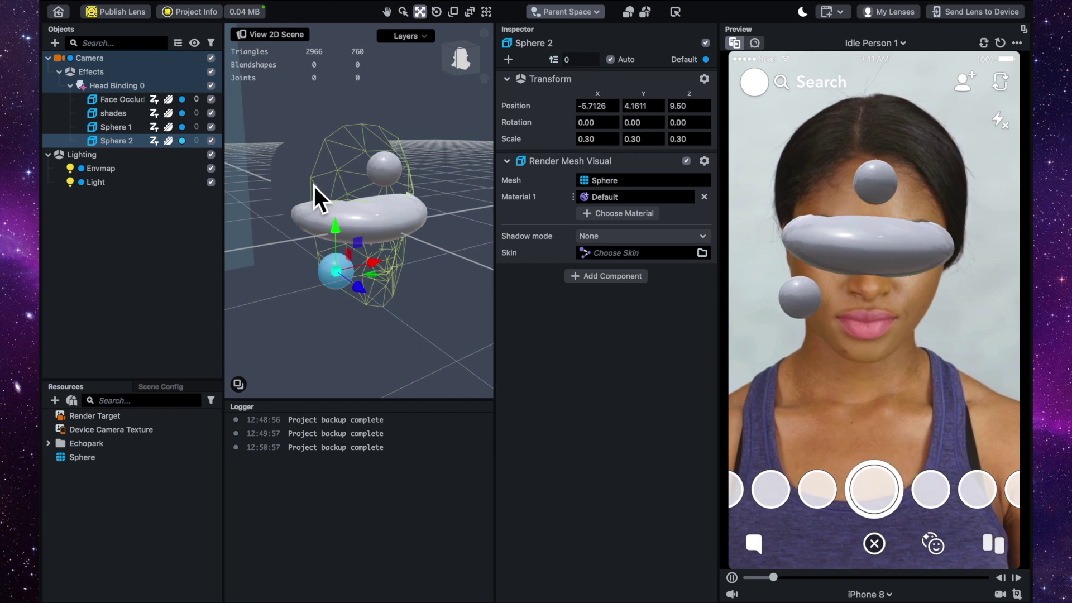
{"action": "left_click", "coordinate": [613, 109]}
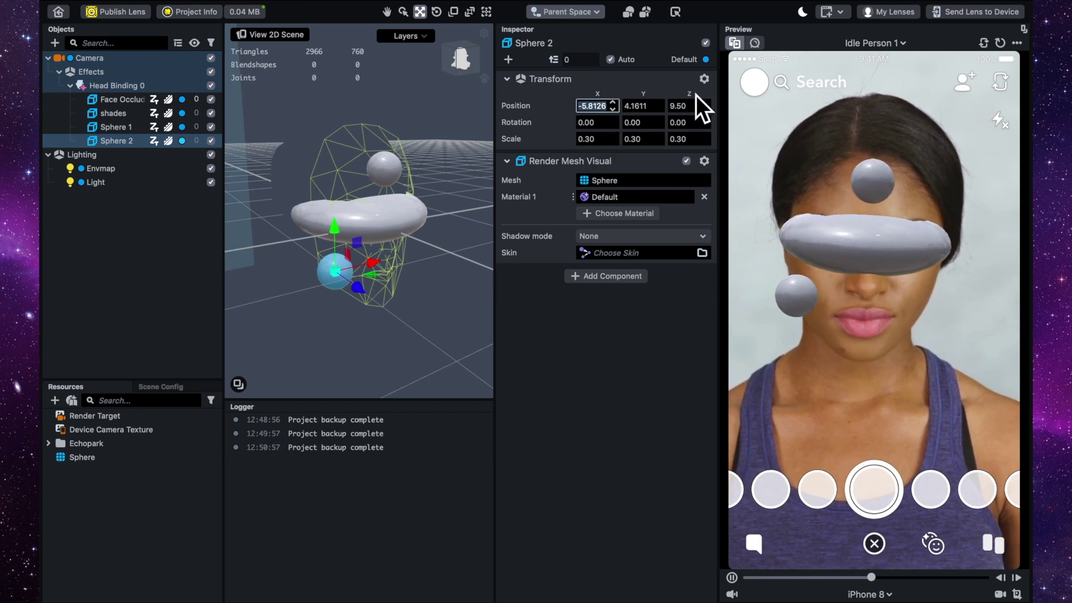
{"action": "type", "text": "-5."}
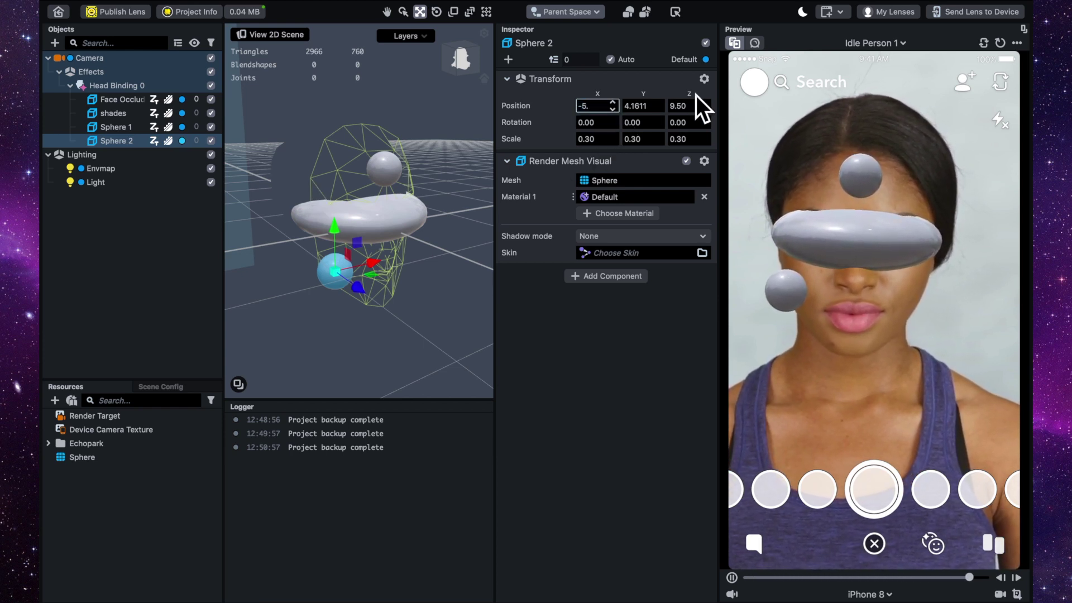
{"action": "type", "text": "70"}
{"action": "key", "text": "Return"}
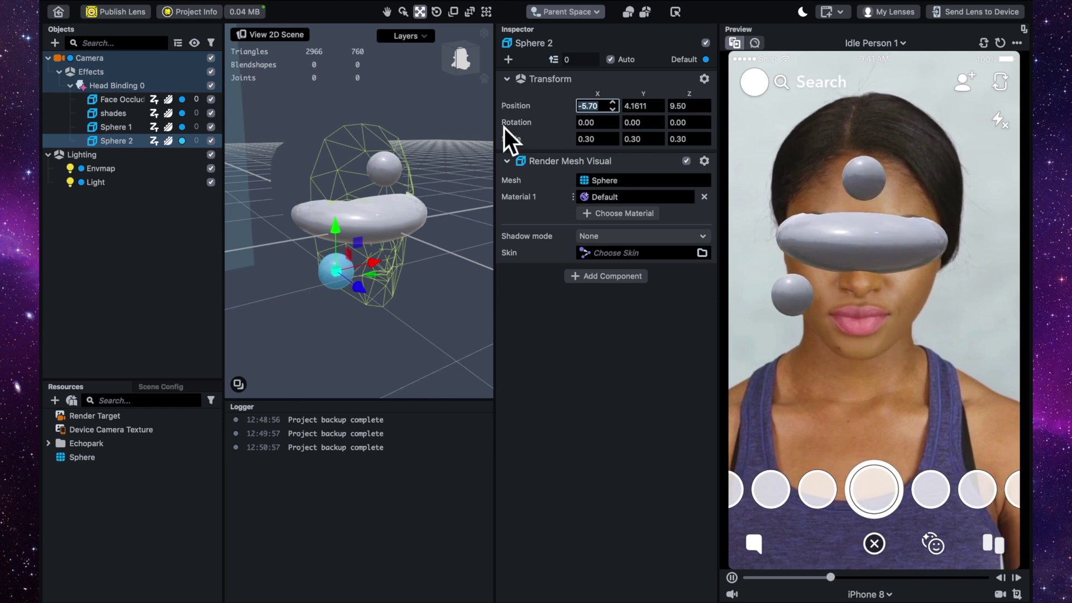
- Duplicate Sphere 2 and mirror the copy to the other cheek by setting its X position to 5.70
{"action": "right_click", "coordinate": [119, 145]}
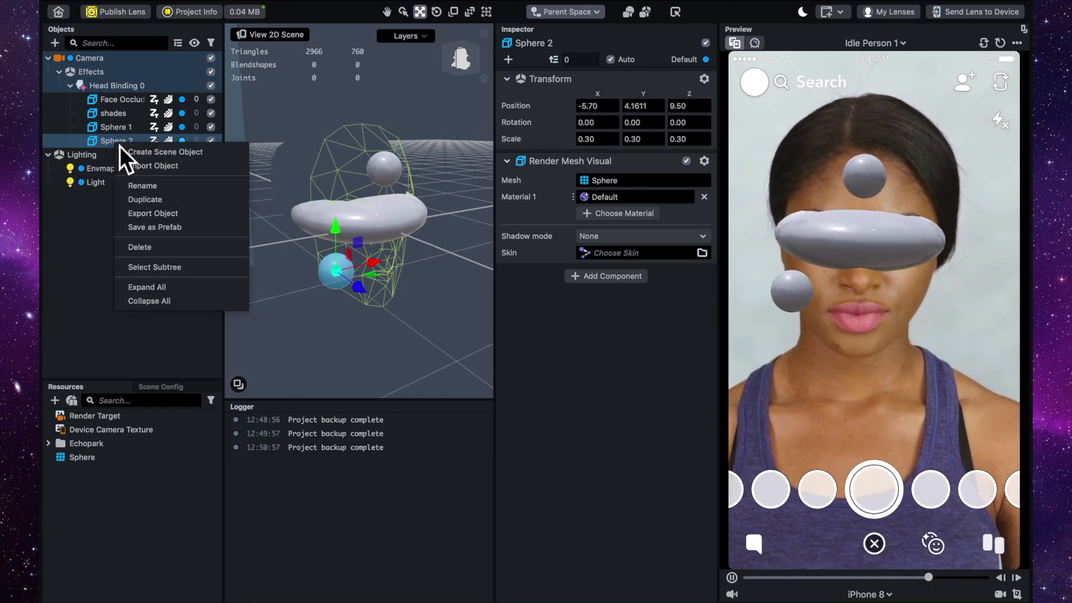
{"action": "left_click", "coordinate": [137, 202]}
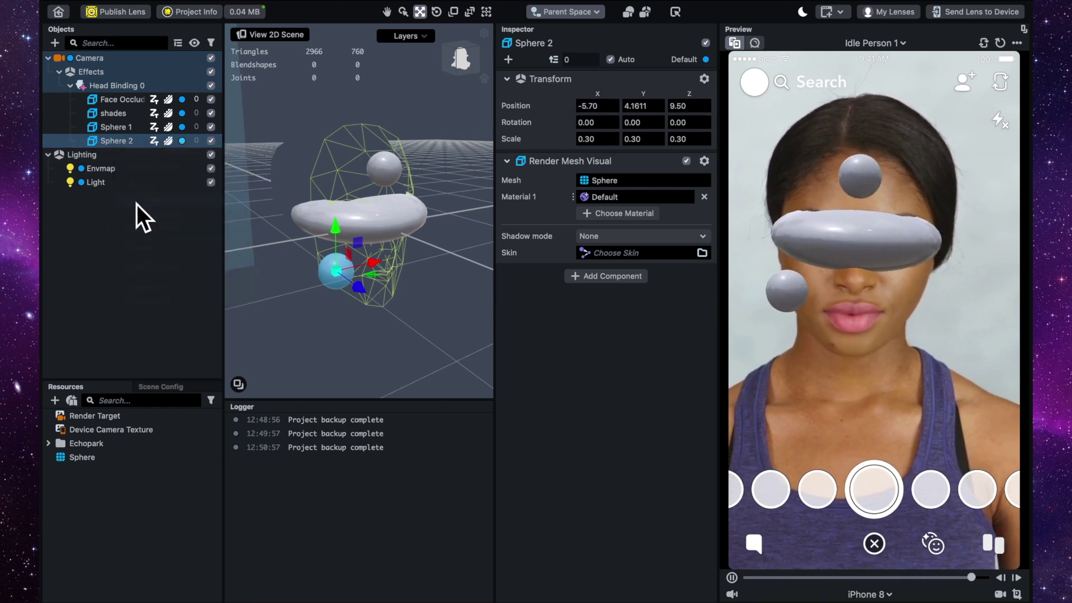
{"action": "left_click", "coordinate": [586, 107]}
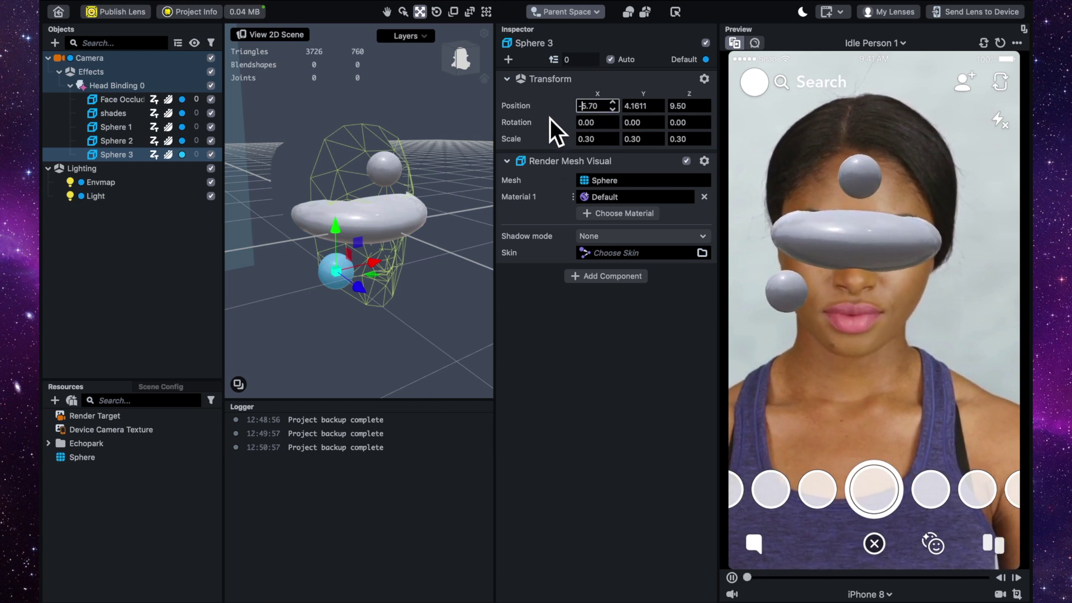
{"action": "key", "text": "BackSpace"}
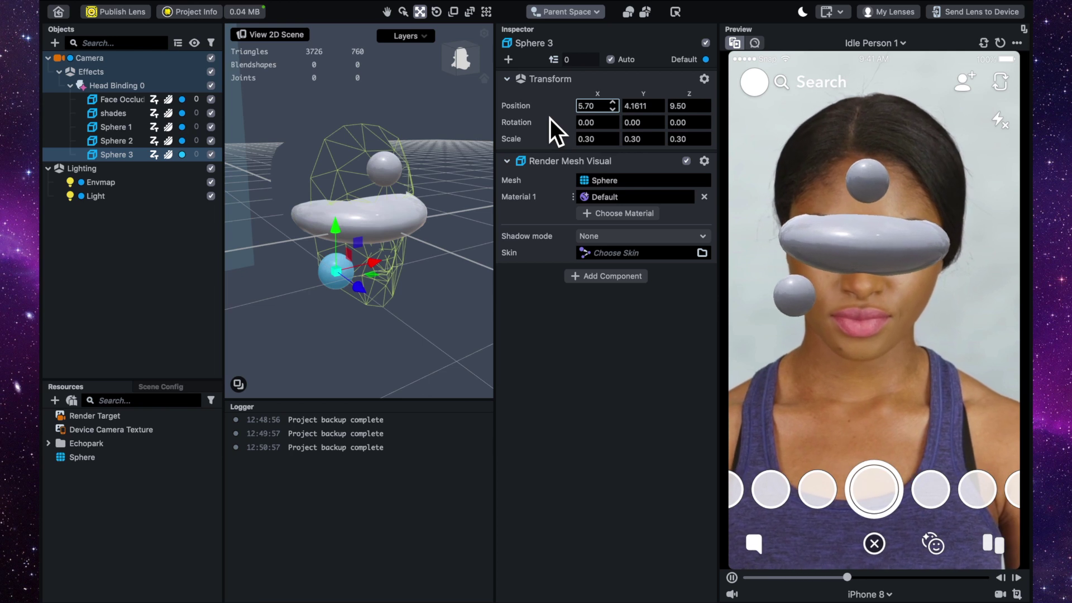
{"action": "key", "text": "Return"}
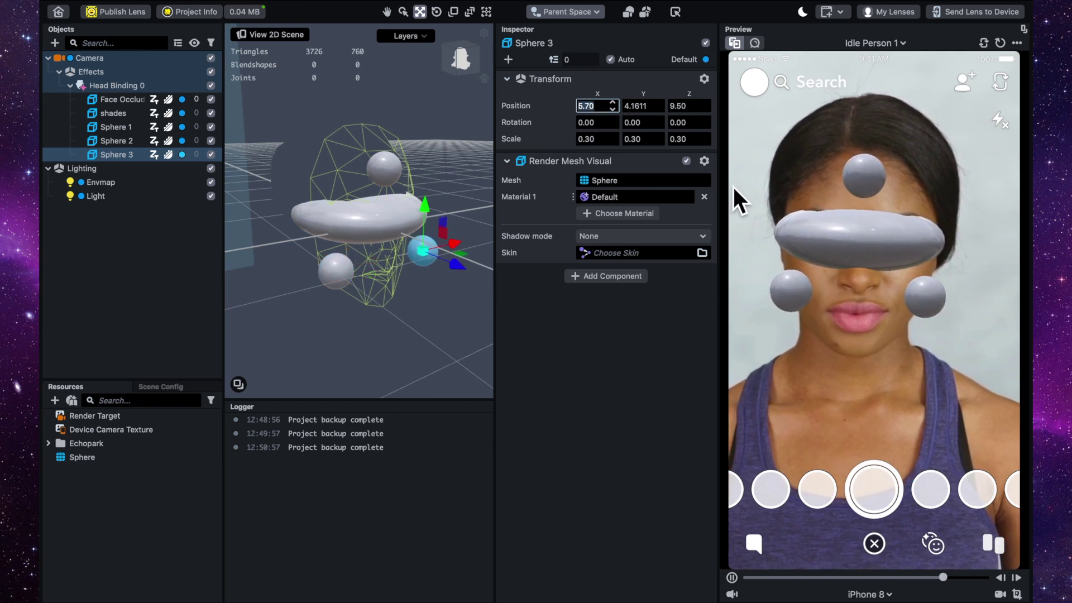
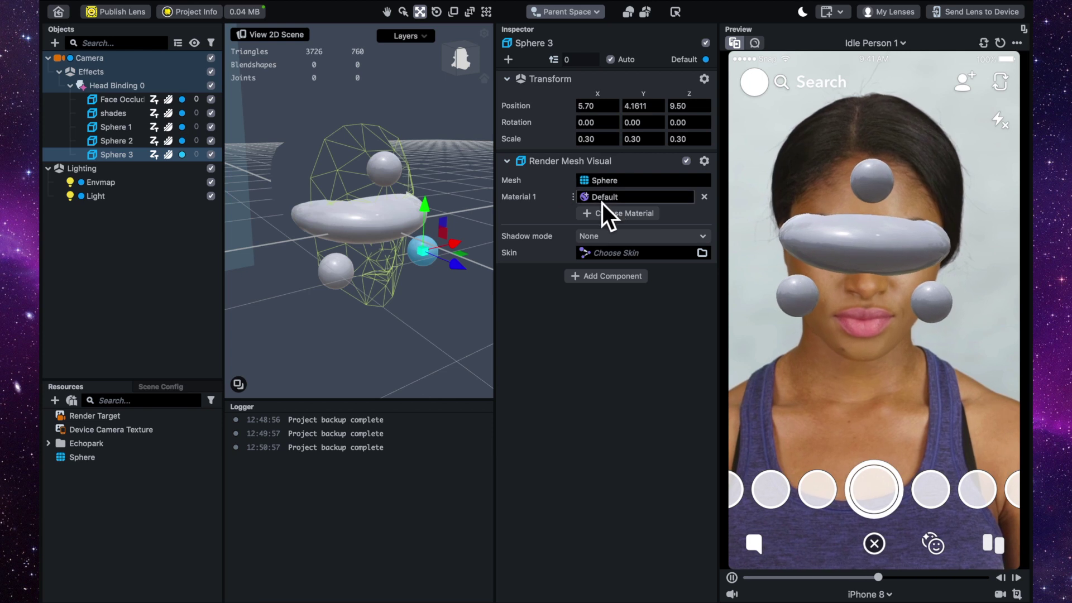
- Replace Sphere 3's default material with a newly created PBR material
{"action": "left_click", "coordinate": [601, 202]}
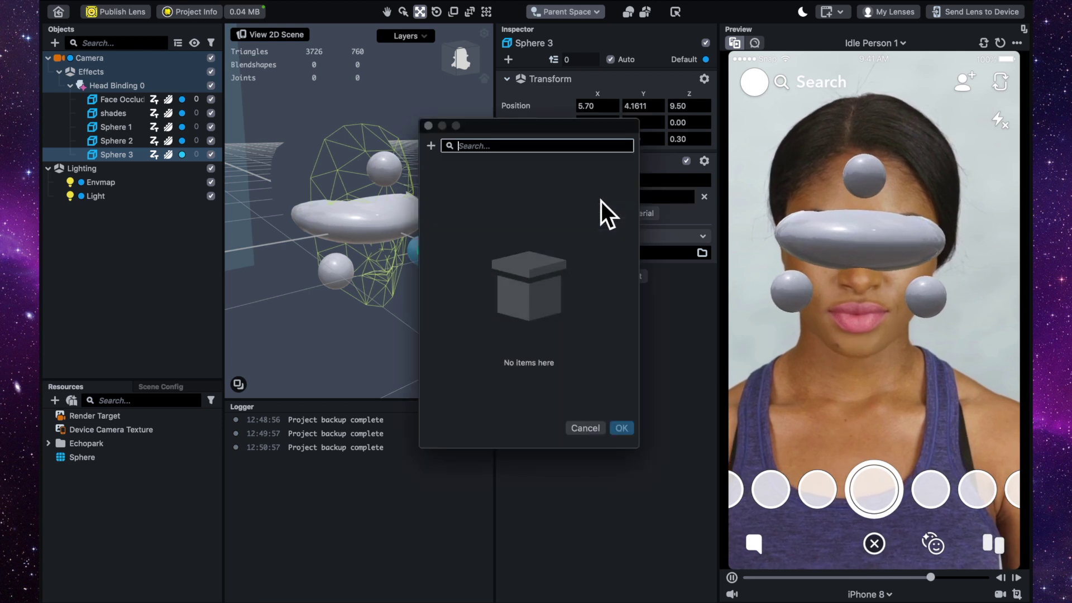
{"action": "left_click", "coordinate": [432, 147]}
{"action": "left_click", "coordinate": [405, 195]}
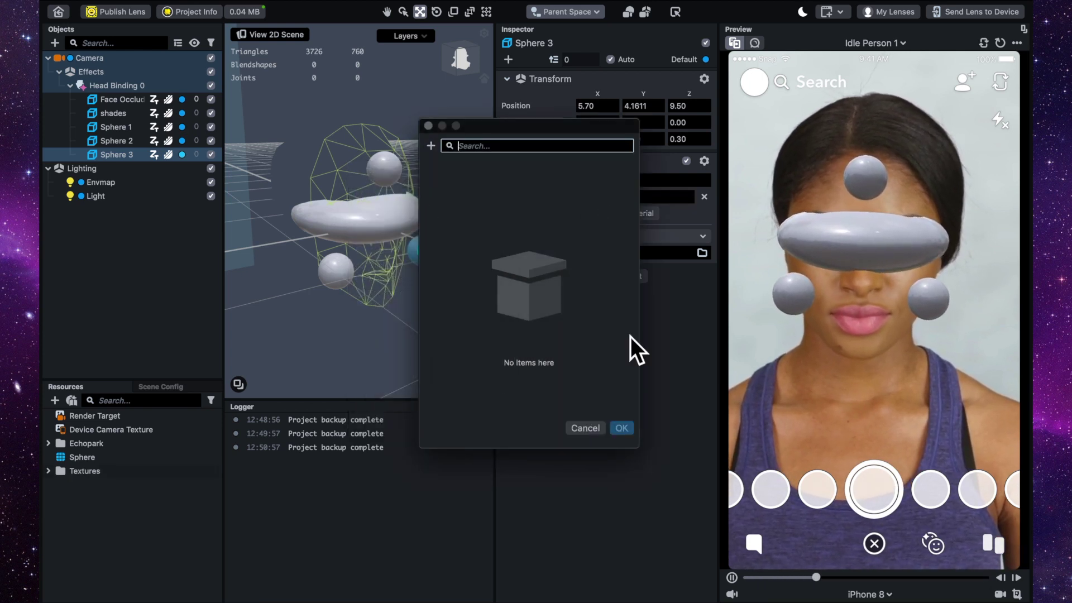
{"action": "left_click", "coordinate": [622, 429]}
- Set the PBR material's base color to black (Liquorice)
{"action": "left_click", "coordinate": [166, 486]}
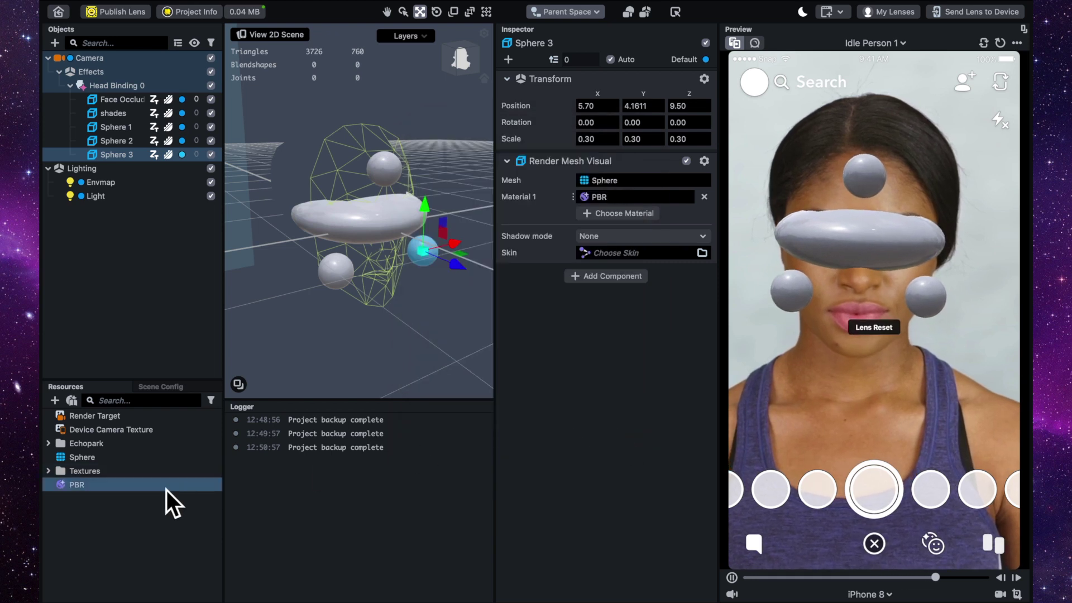
{"action": "left_click", "coordinate": [99, 490]}
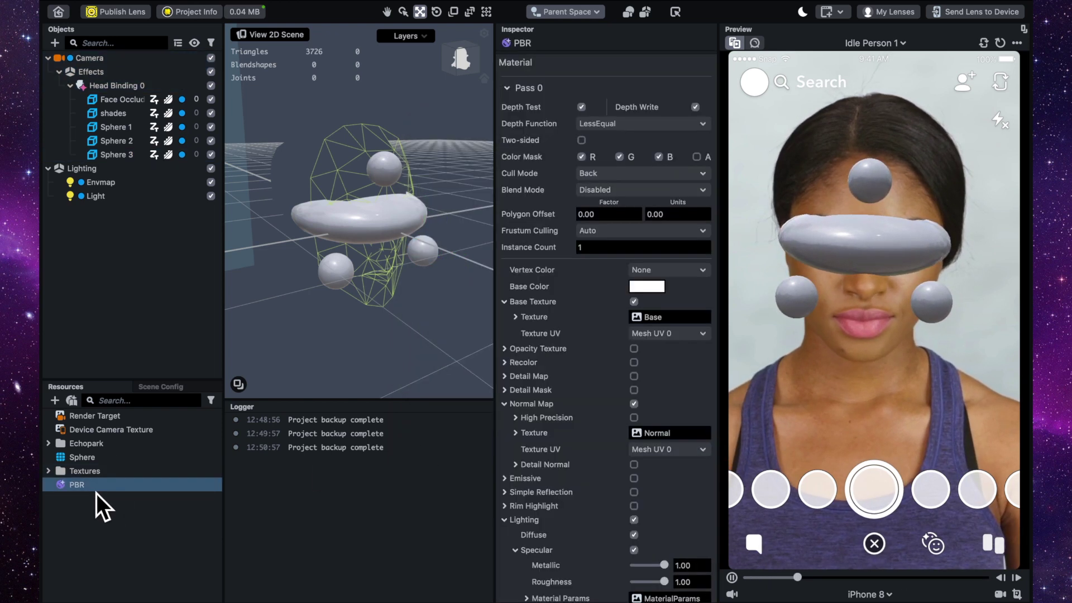
{"action": "left_click", "coordinate": [655, 291]}
{"action": "left_click", "coordinate": [525, 260]}
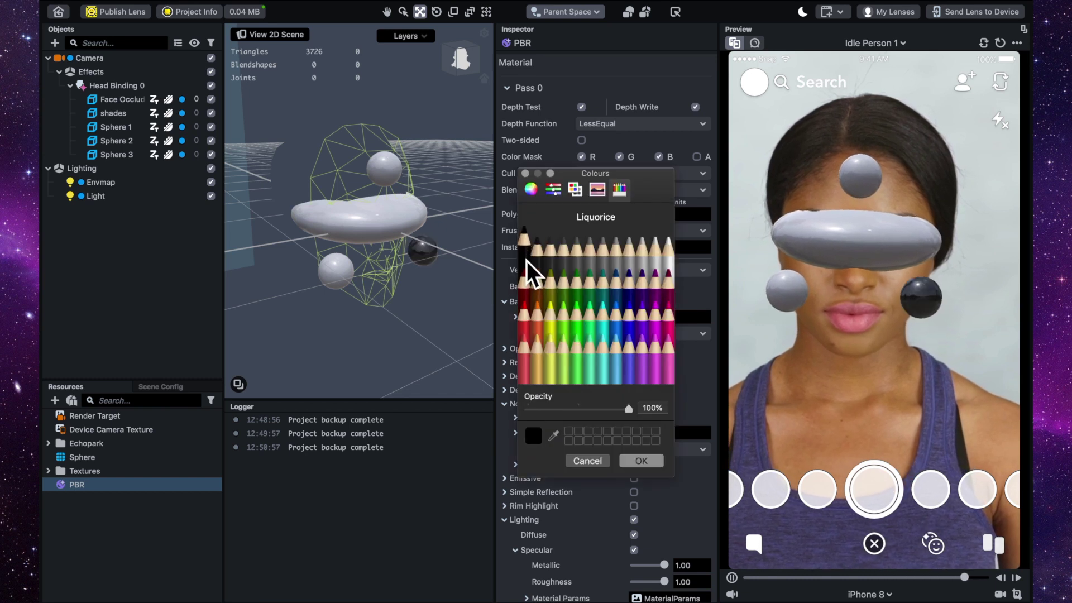
{"action": "left_click", "coordinate": [643, 462]}
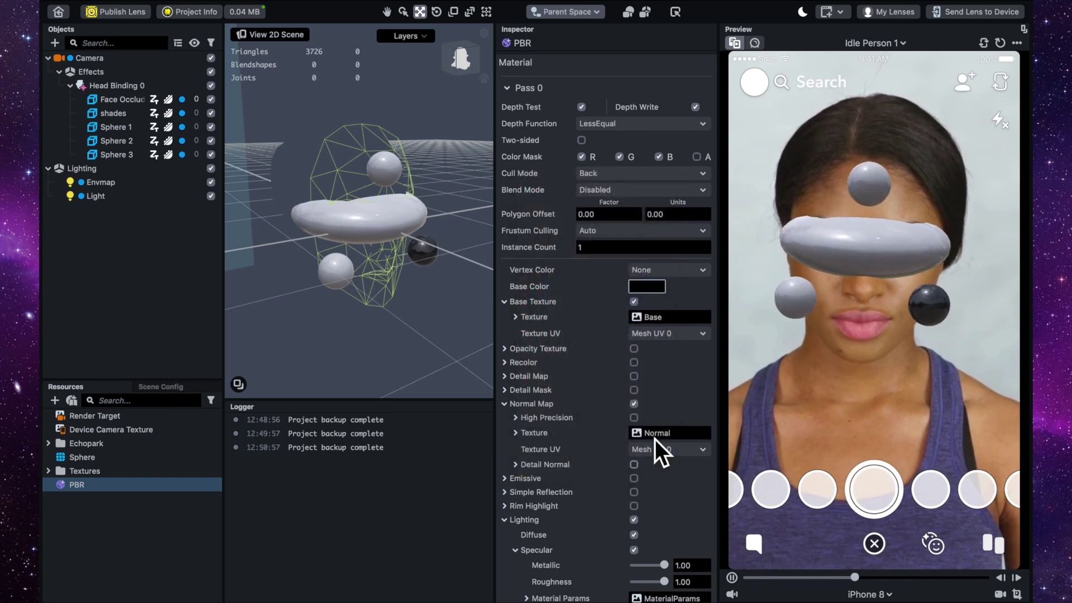
- Enable the PBR material's Rim Highlight in bright green, with intensity about 5.1 and exponent about 6.3
{"action": "scroll", "coordinate": [664, 405], "scroll_direction": "down", "scroll_amount": 2}
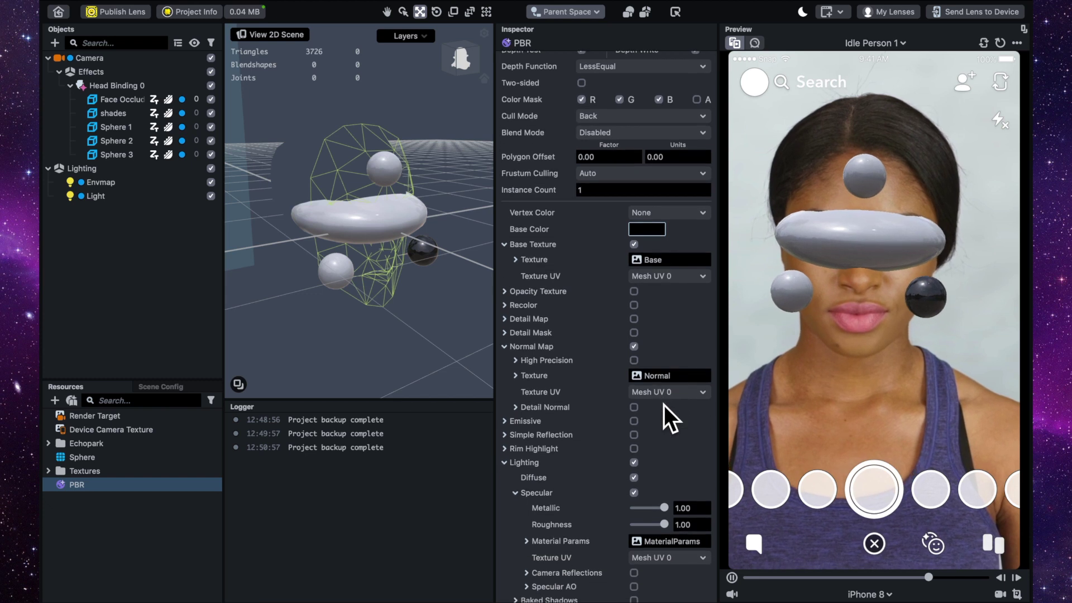
{"action": "left_click", "coordinate": [634, 449]}
{"action": "scroll", "coordinate": [663, 442], "scroll_direction": "down", "scroll_amount": 1}
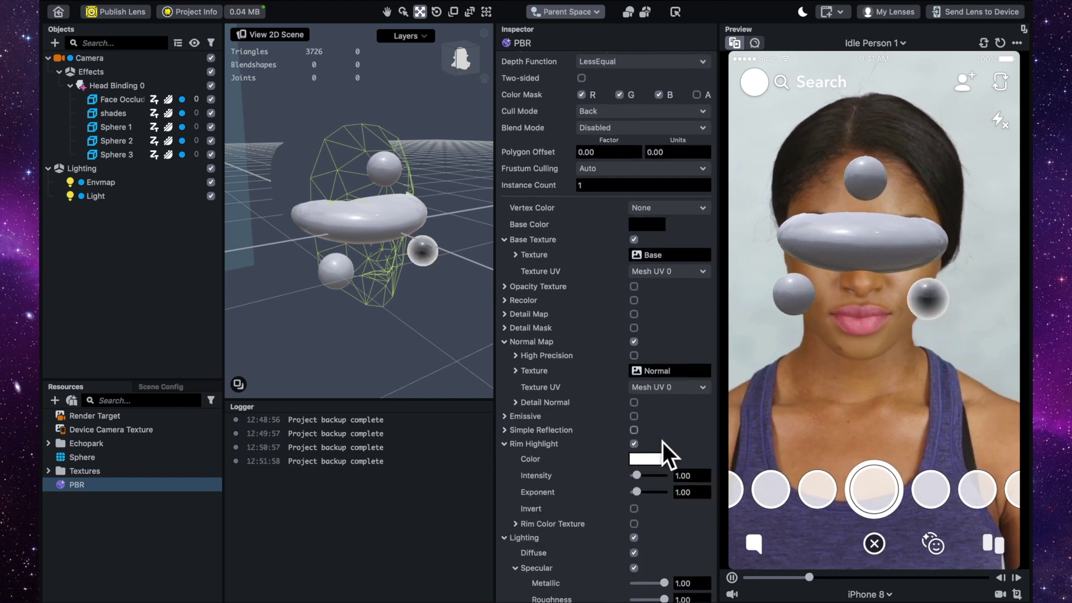
{"action": "left_click", "coordinate": [653, 434]}
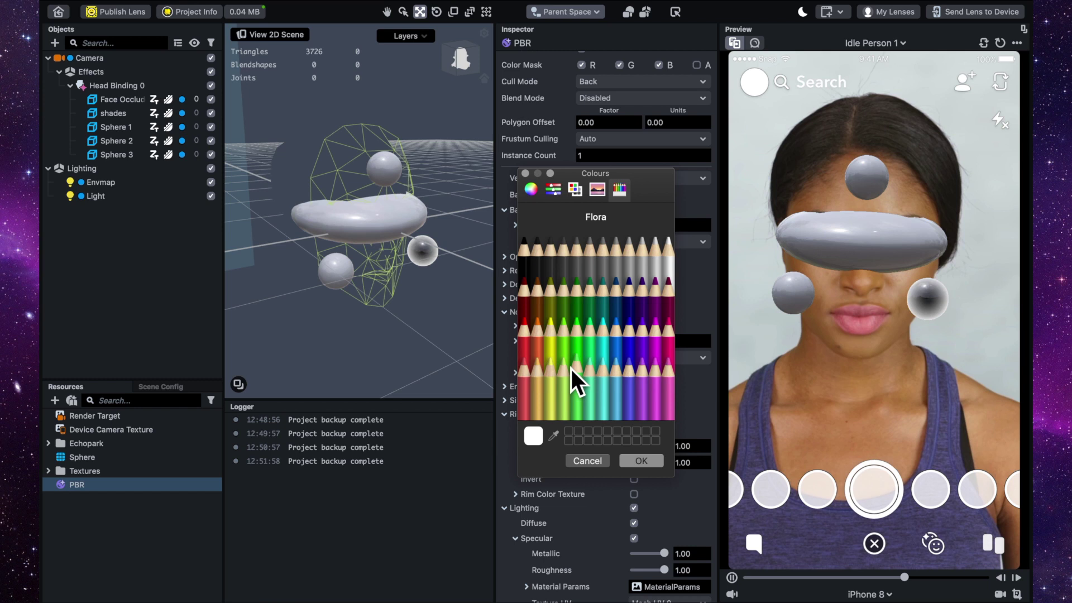
{"action": "left_click", "coordinate": [530, 339]}
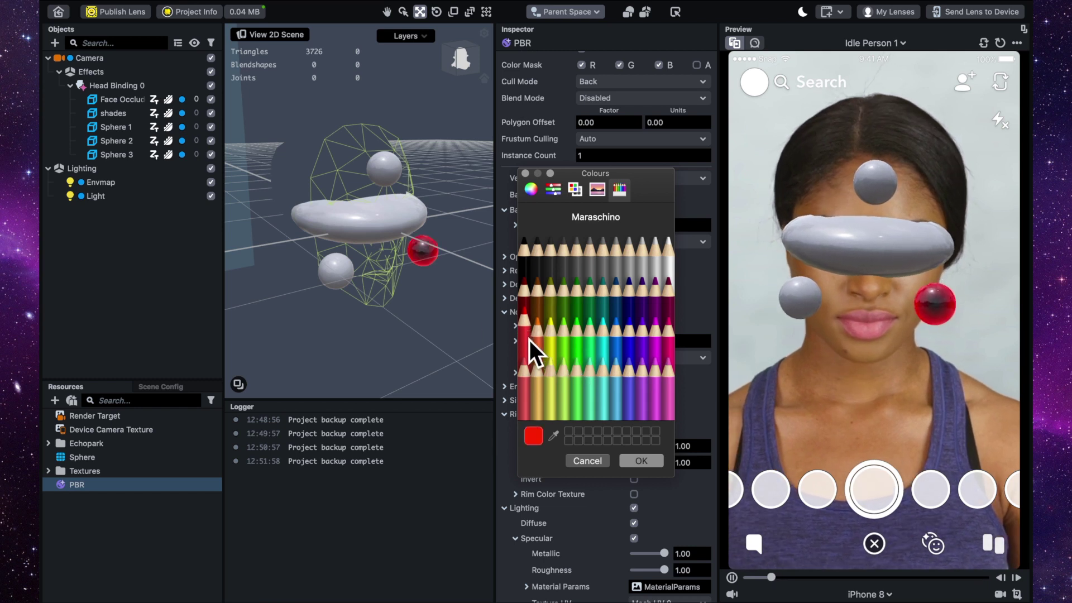
{"action": "left_click", "coordinate": [556, 347]}
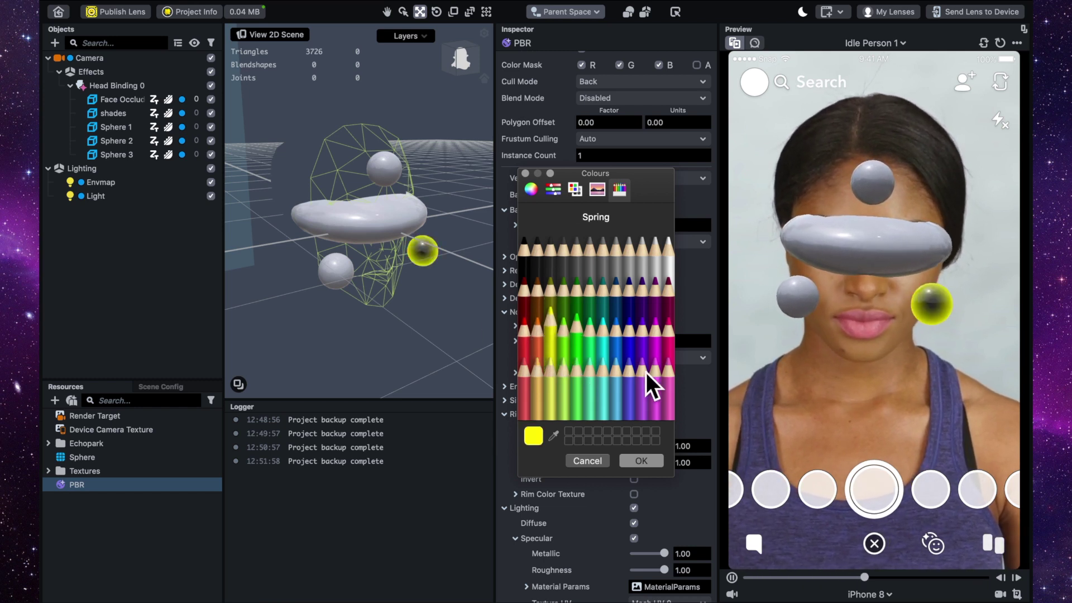
{"action": "left_click", "coordinate": [660, 385]}
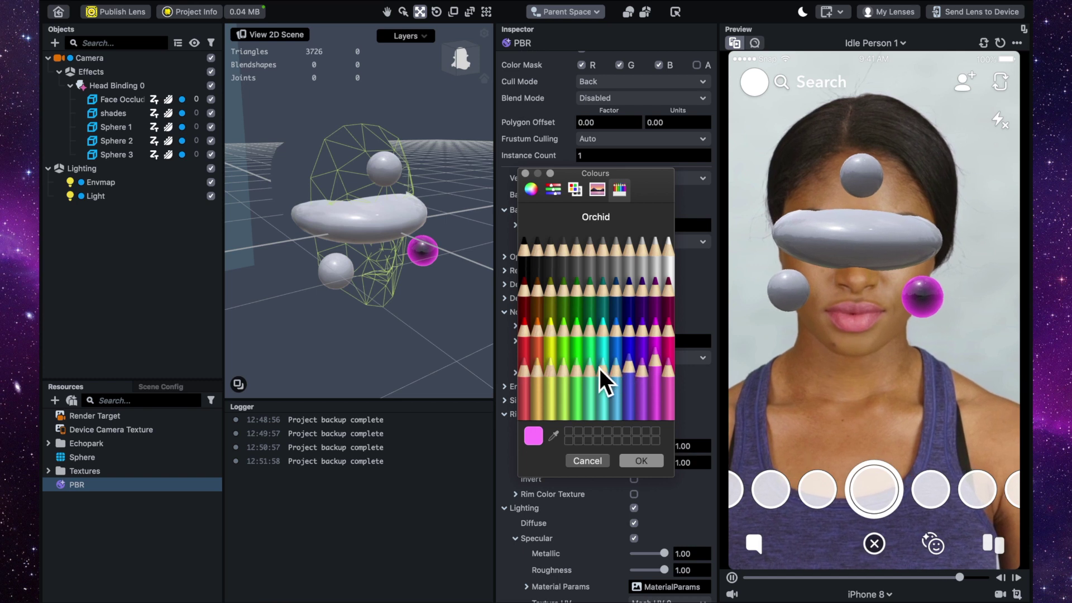
{"action": "left_click", "coordinate": [582, 348]}
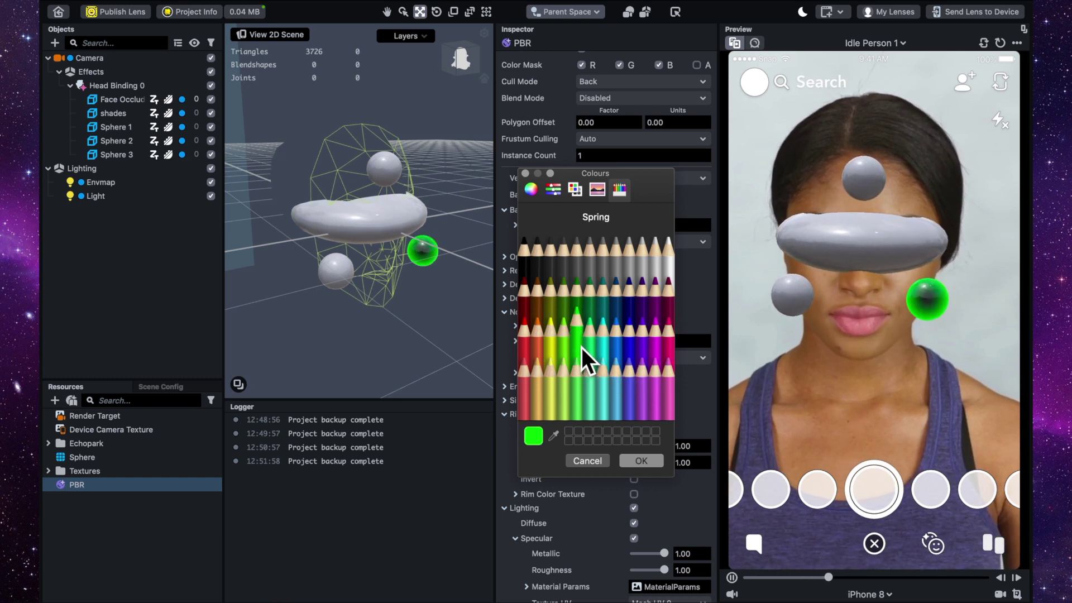
{"action": "left_click", "coordinate": [642, 461]}
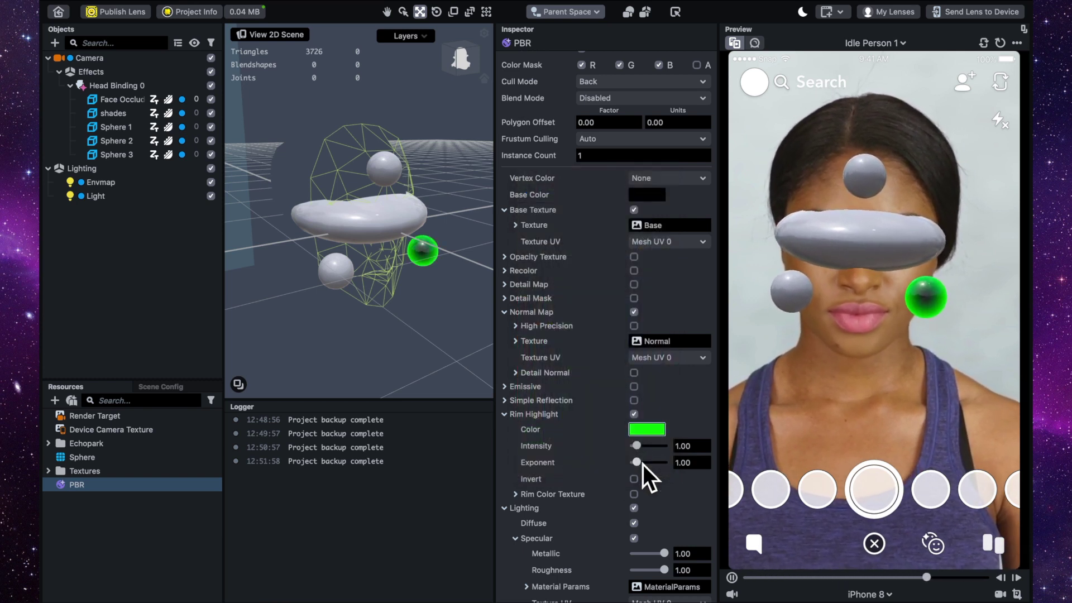
{"action": "left_click_drag", "start_coordinate": [640, 450], "coordinate": [657, 465]}
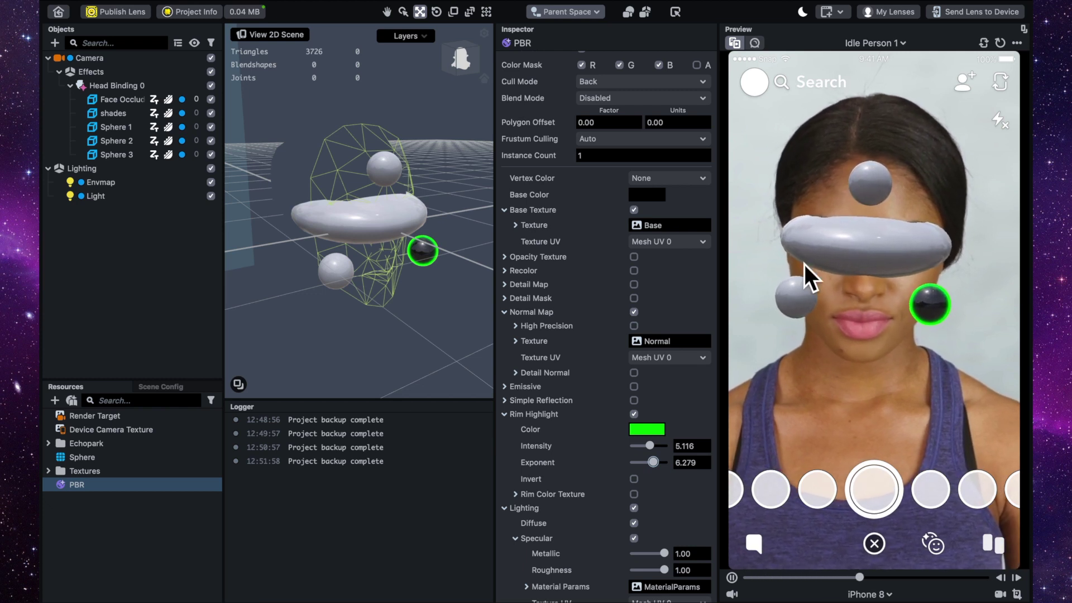
- Assign the existing PBR material to Sphere 2
{"action": "left_click", "coordinate": [123, 143]}
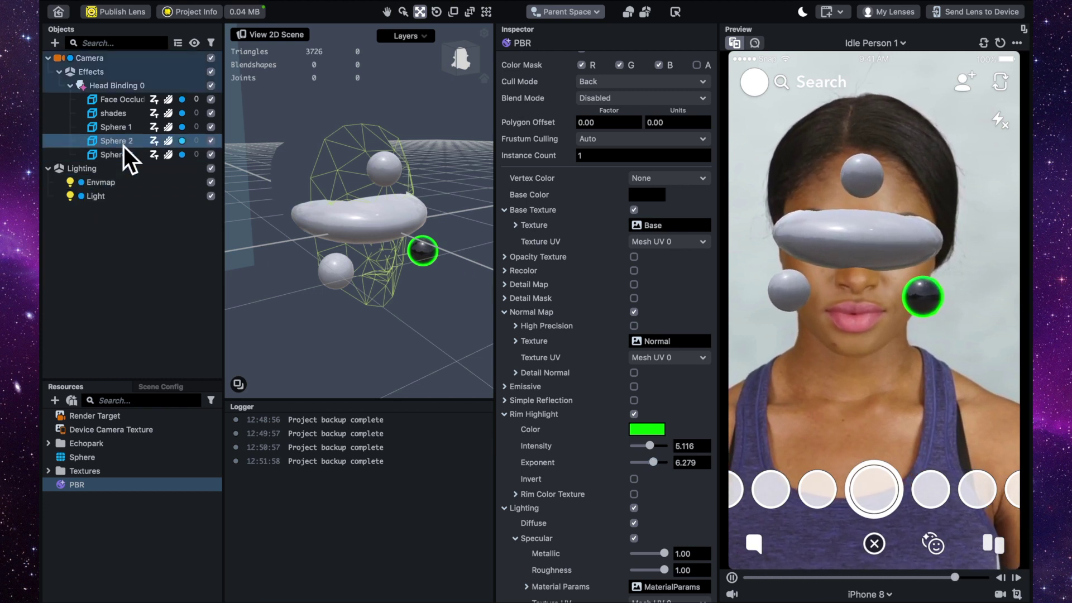
{"action": "left_click", "coordinate": [597, 198]}
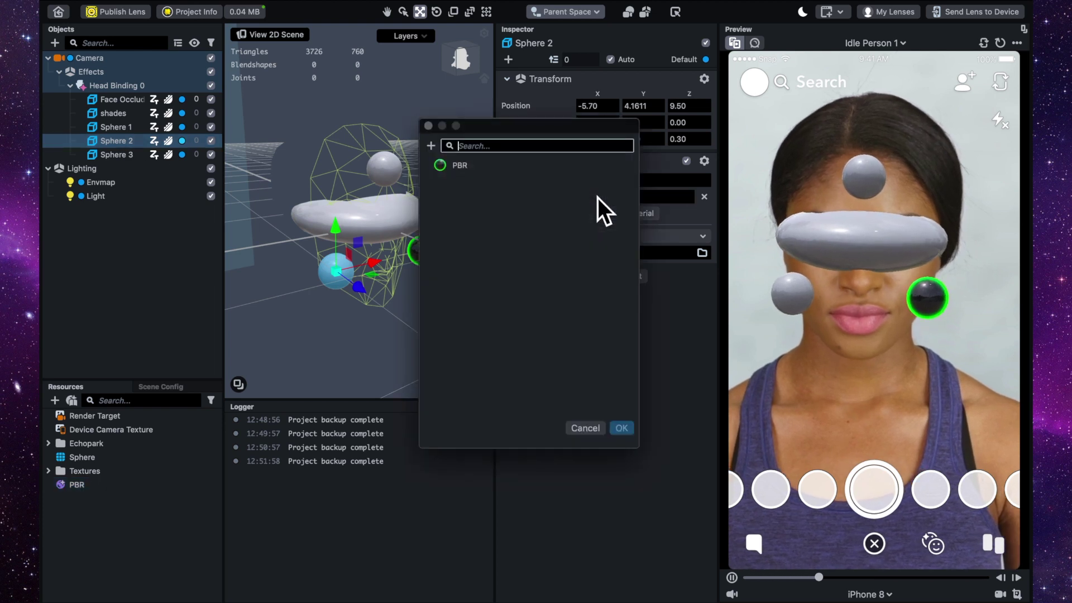
{"action": "left_click", "coordinate": [472, 167]}
{"action": "left_click", "coordinate": [629, 433]}
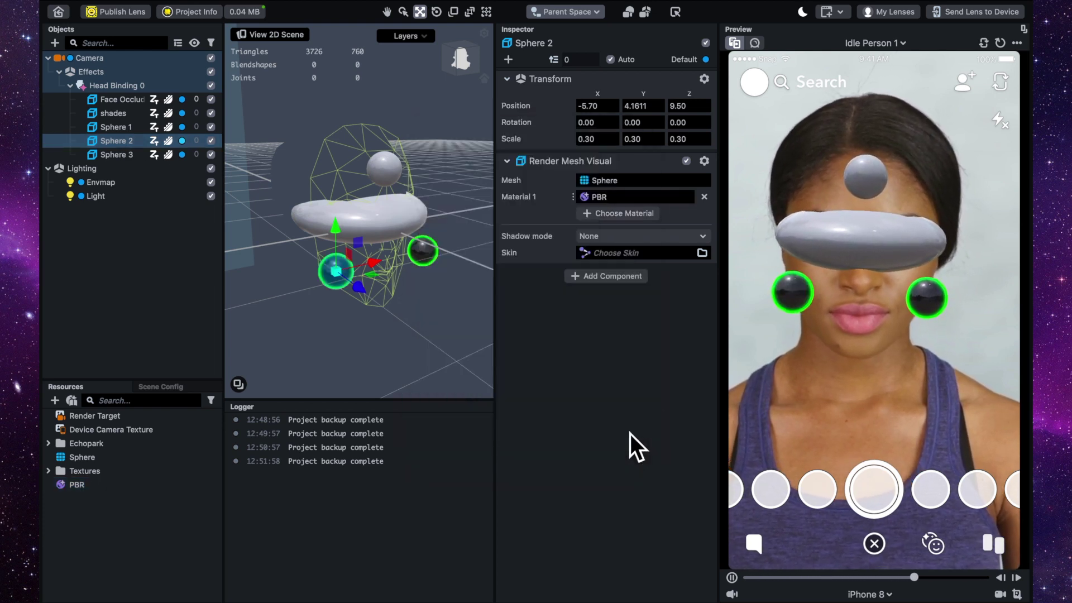
- Assign the PBR material to Sphere 1 on the forehead and to the shades
{"action": "left_click", "coordinate": [118, 128]}
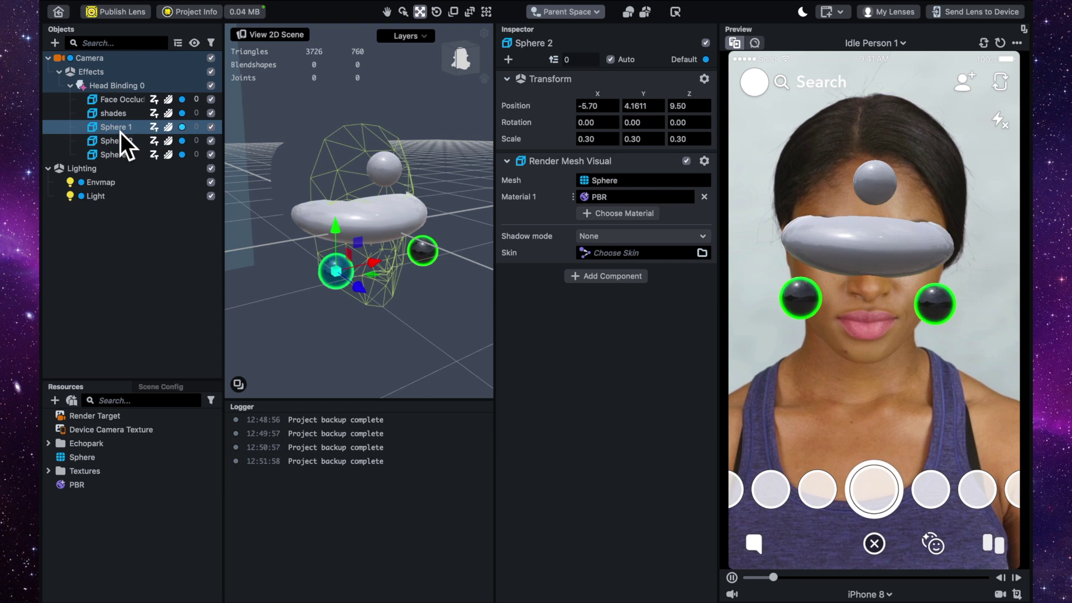
{"action": "left_click", "coordinate": [78, 484]}
{"action": "left_click_drag", "start_coordinate": [81, 489], "coordinate": [601, 202]}
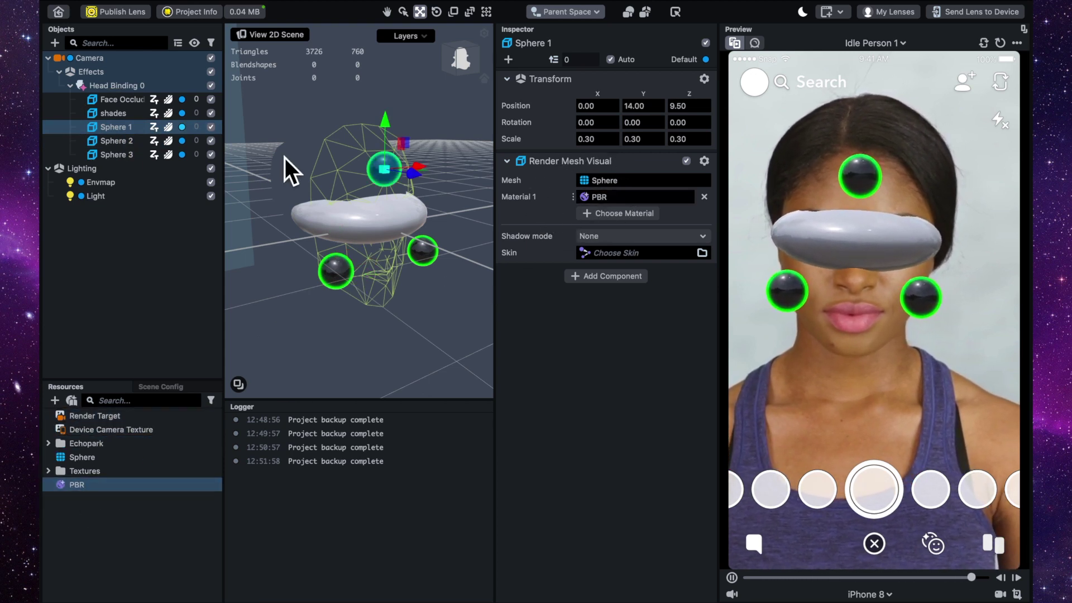
{"action": "left_click", "coordinate": [120, 115]}
{"action": "left_click_drag", "start_coordinate": [82, 490], "coordinate": [603, 201]}
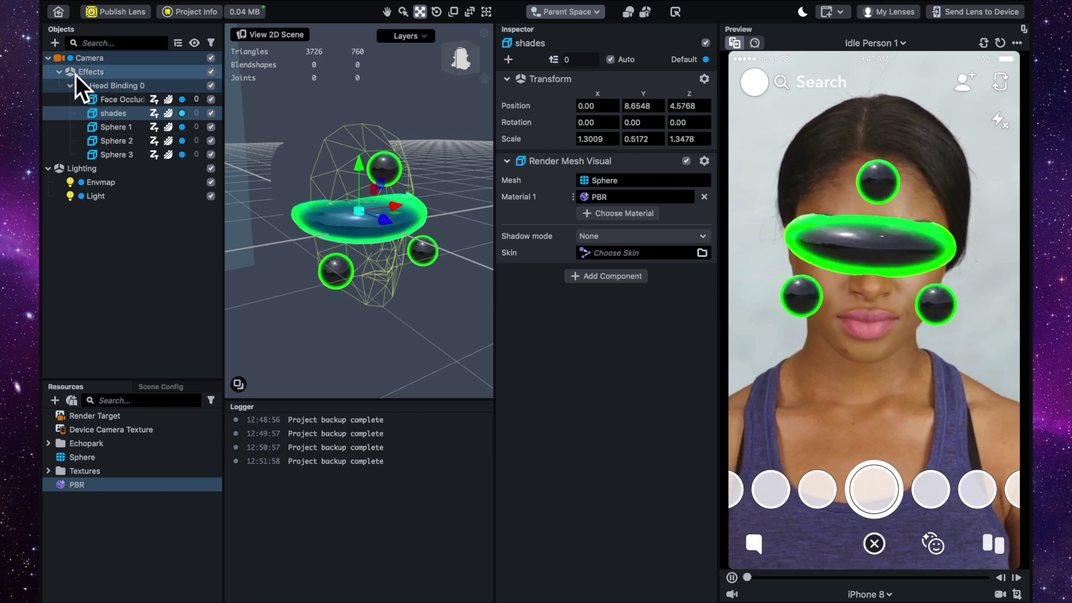
- Add a BW color correction under Effects and place it above Head Binding 0 so only the camera image turns monochrome
{"action": "left_click", "coordinate": [59, 47]}
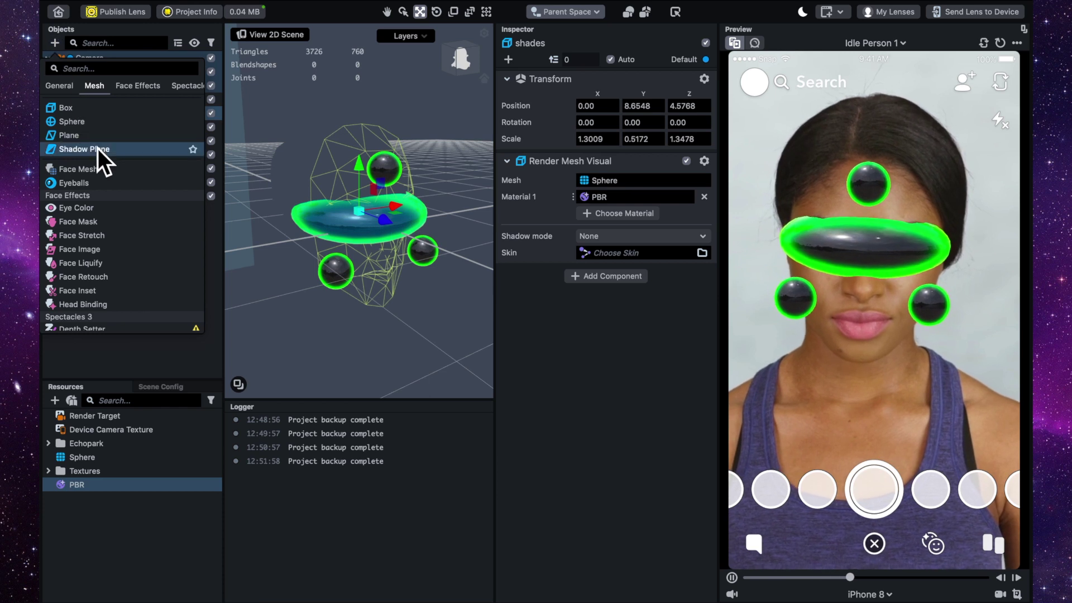
{"action": "scroll", "coordinate": [98, 156], "scroll_direction": "up", "scroll_amount": 1}
{"action": "scroll", "coordinate": [100, 169], "scroll_direction": "up", "scroll_amount": 5}
{"action": "mouse_move", "coordinate": [108, 174]}
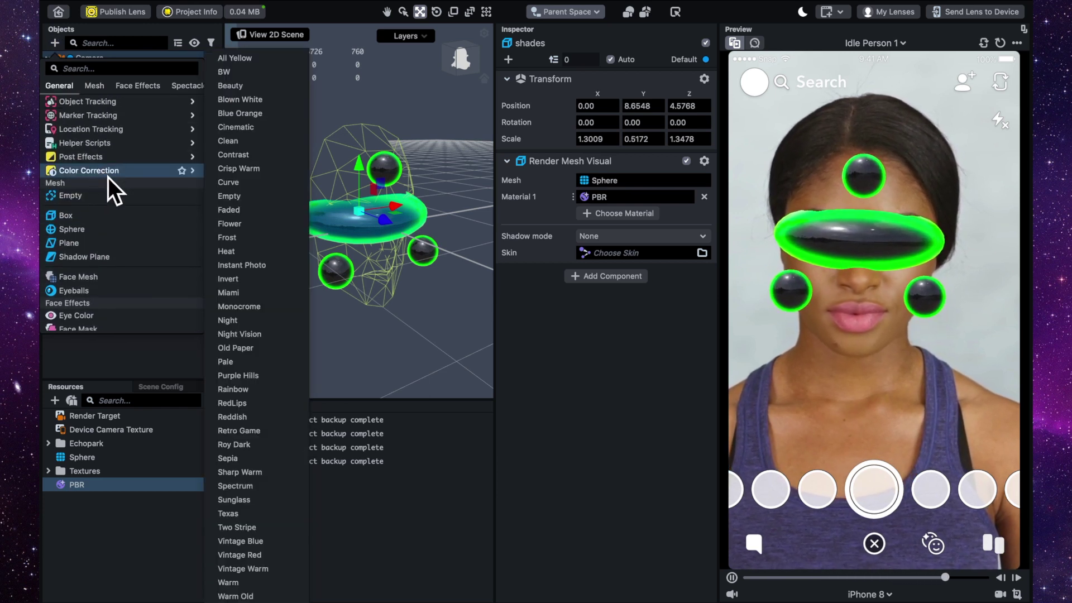
{"action": "left_click", "coordinate": [233, 77]}
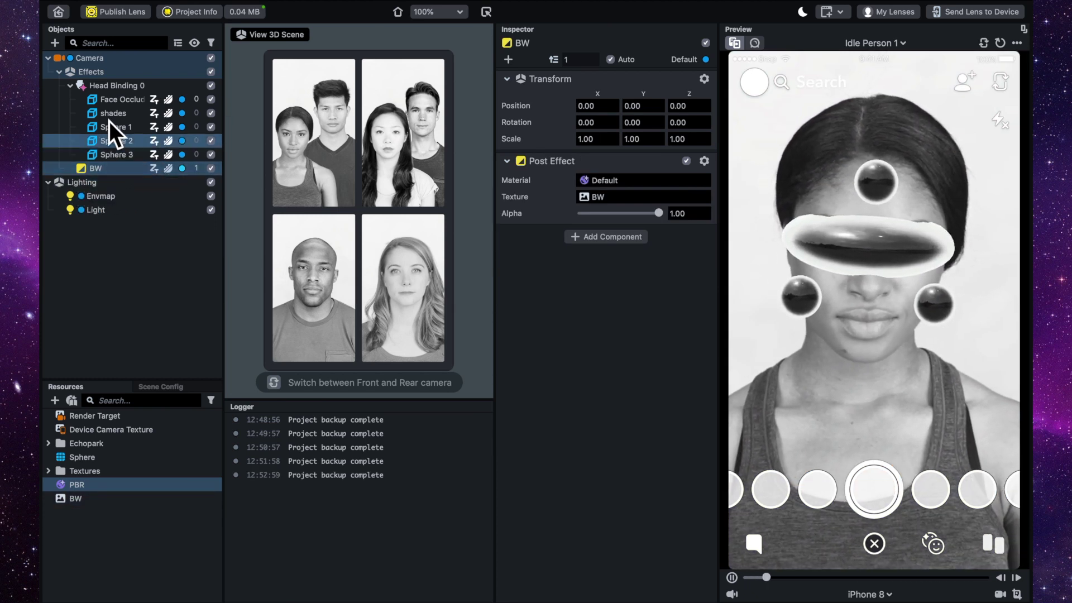
{"action": "left_click_drag", "start_coordinate": [97, 179], "coordinate": [110, 85]}
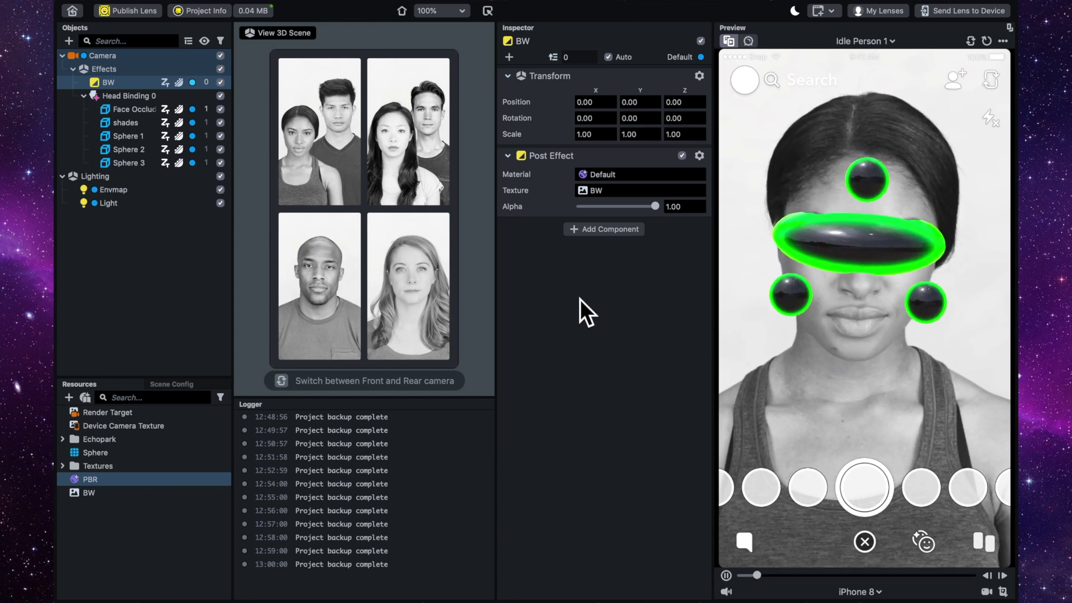
- Add a Tween Manager helper script and move it to the root of the object hierarchy, above Camera
{"action": "left_click", "coordinate": [73, 46]}
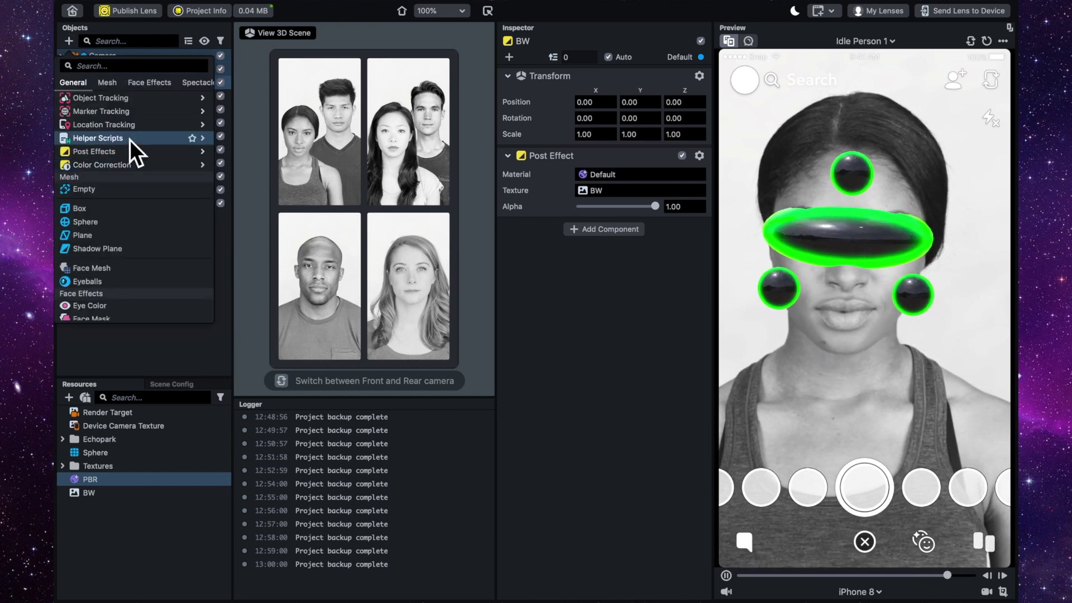
{"action": "scroll", "coordinate": [138, 135], "scroll_direction": "up", "scroll_amount": 5}
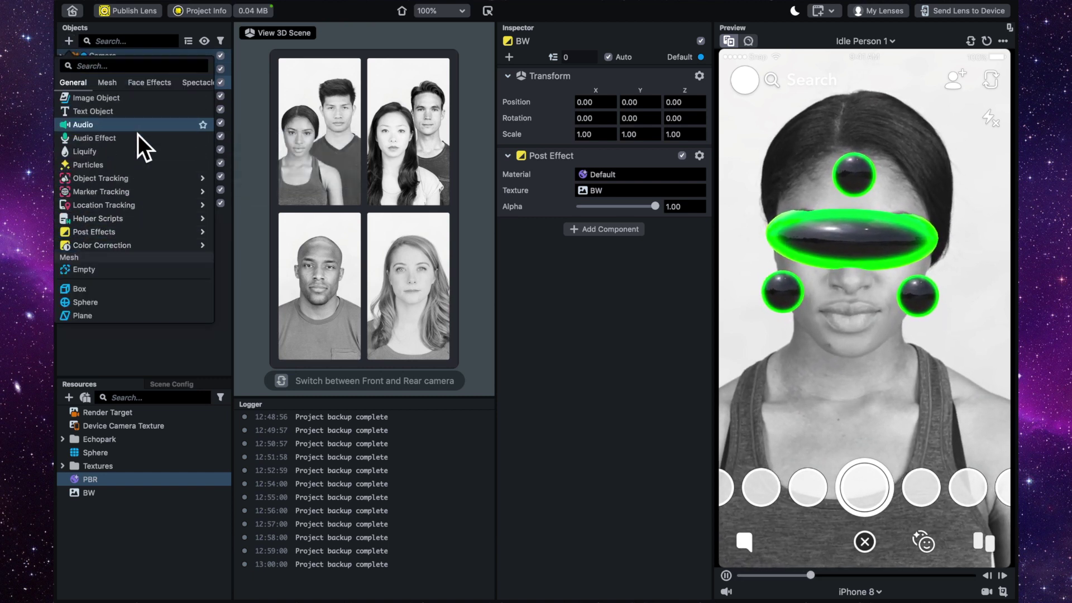
{"action": "scroll", "coordinate": [138, 135], "scroll_direction": "up", "scroll_amount": 2}
{"action": "scroll", "coordinate": [138, 135], "scroll_direction": "down", "scroll_amount": 2}
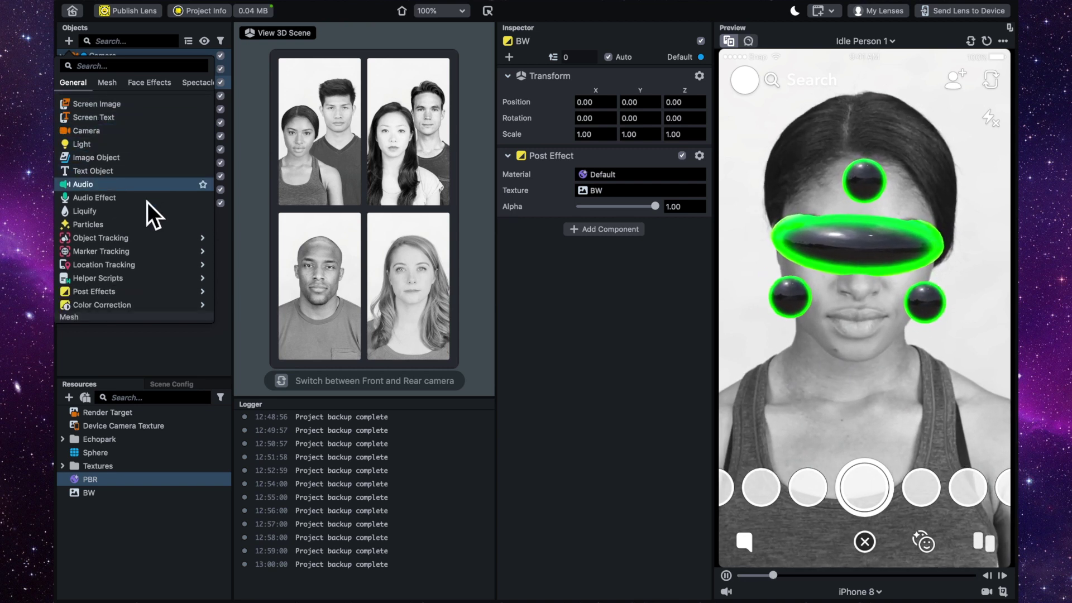
{"action": "scroll", "coordinate": [146, 215], "scroll_direction": "down", "scroll_amount": 1}
{"action": "scroll", "coordinate": [147, 215], "scroll_direction": "down", "scroll_amount": 2}
{"action": "mouse_move", "coordinate": [131, 248]}
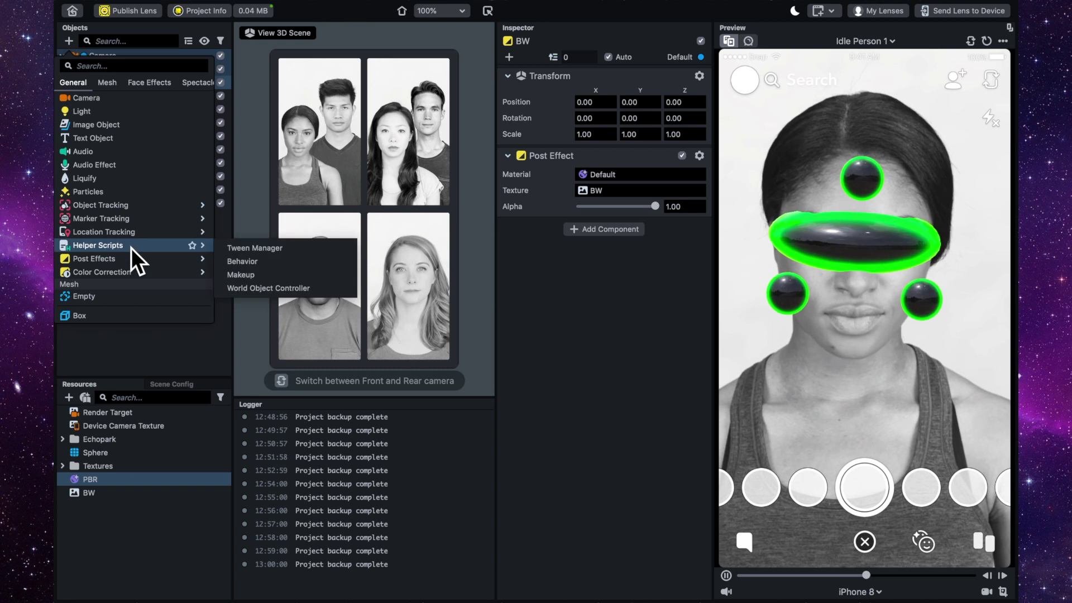
{"action": "left_click", "coordinate": [239, 247]}
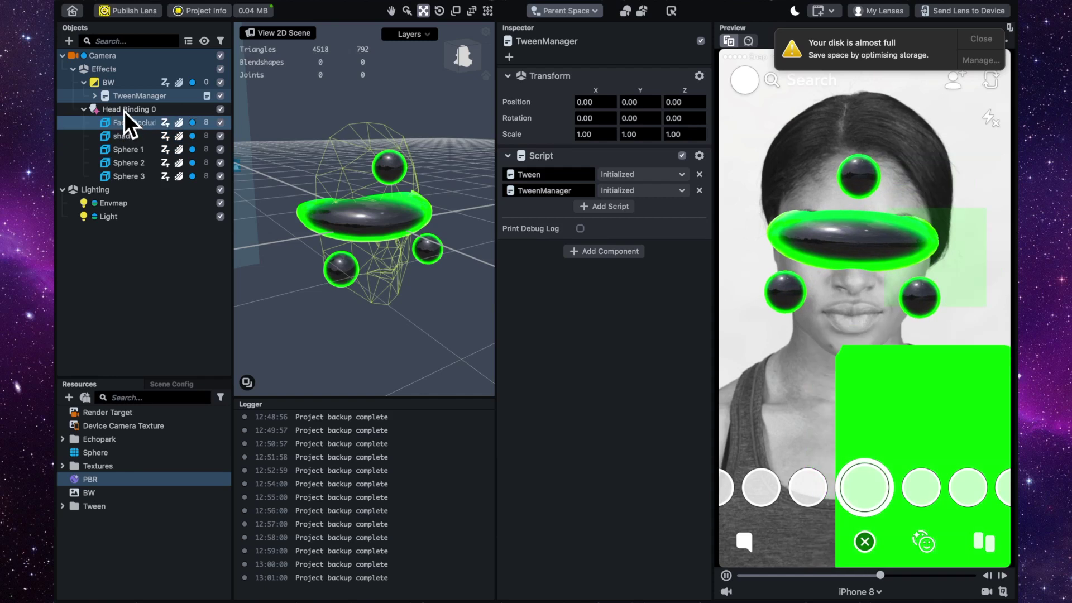
{"action": "left_click_drag", "start_coordinate": [124, 100], "coordinate": [120, 55]}
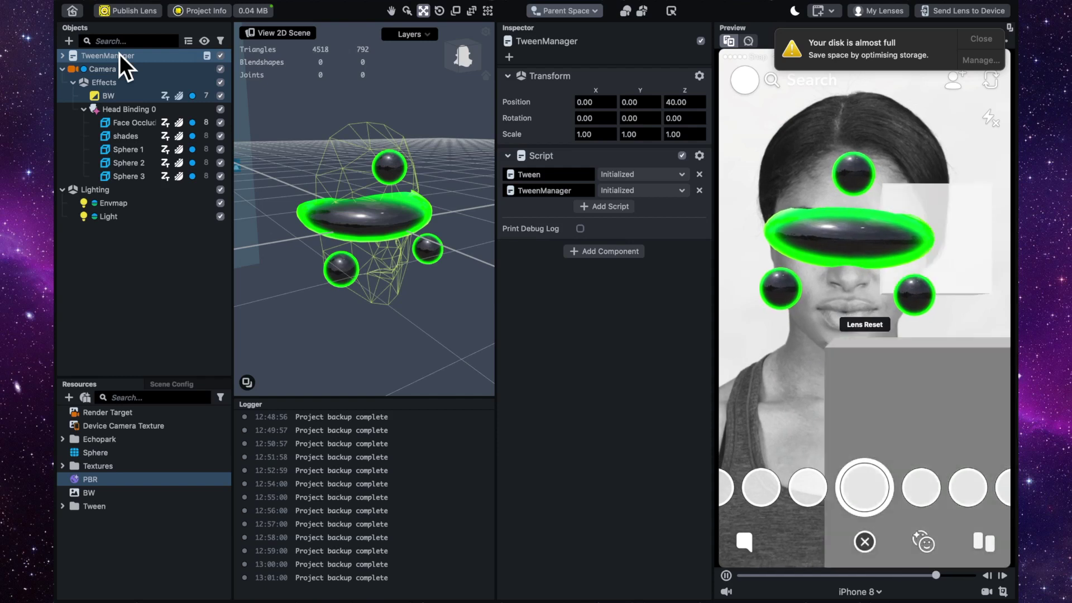
- Delete the Examples [REMOVE_ME] object from inside TweenManager
{"action": "left_click", "coordinate": [68, 60]}
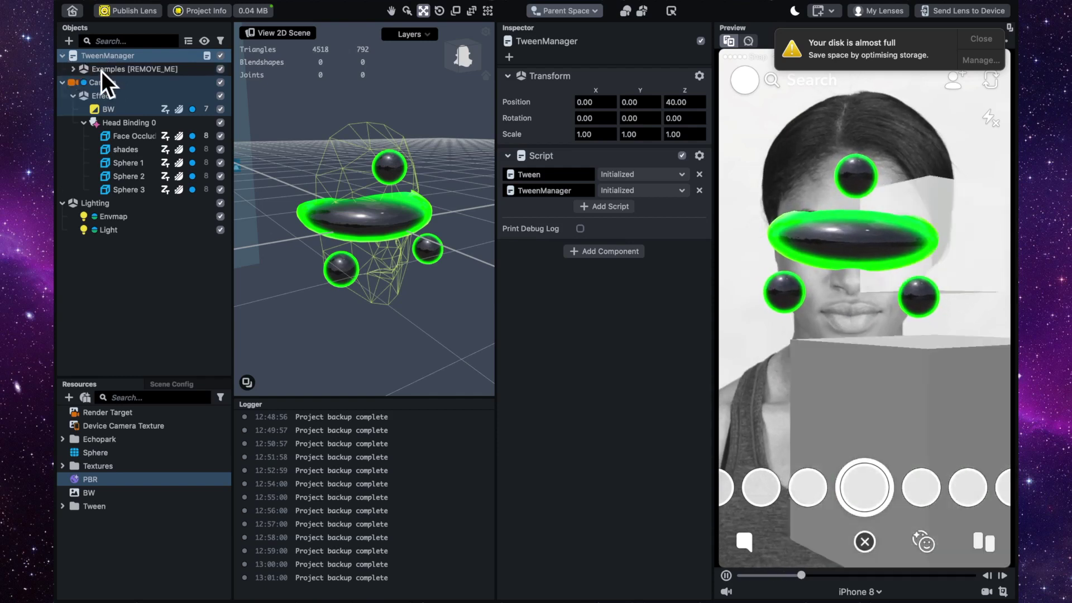
{"action": "left_click", "coordinate": [120, 70]}
{"action": "right_click", "coordinate": [119, 73]}
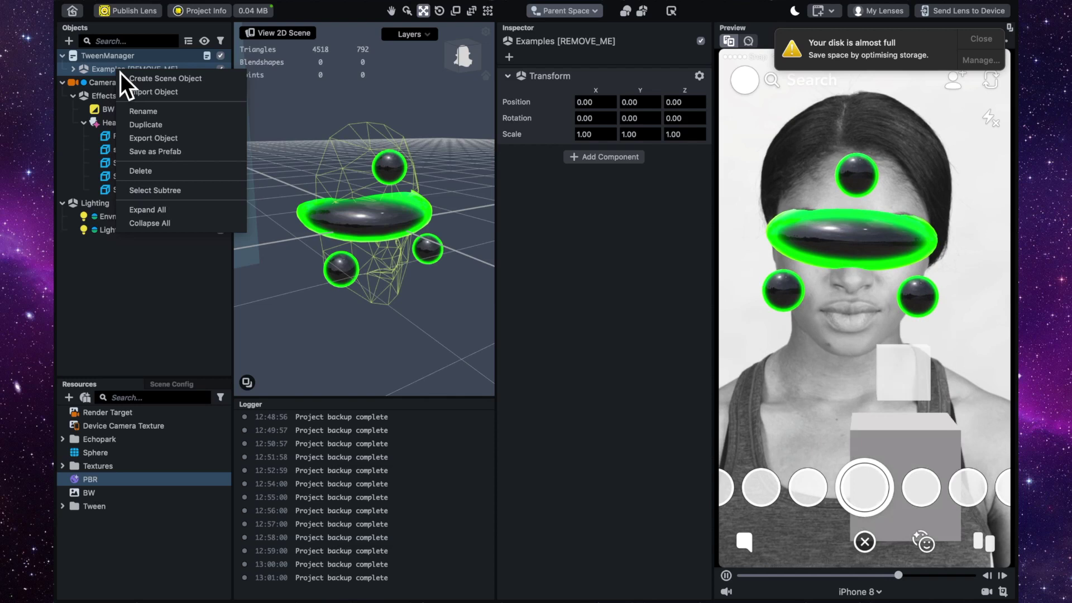
{"action": "left_click", "coordinate": [153, 172]}
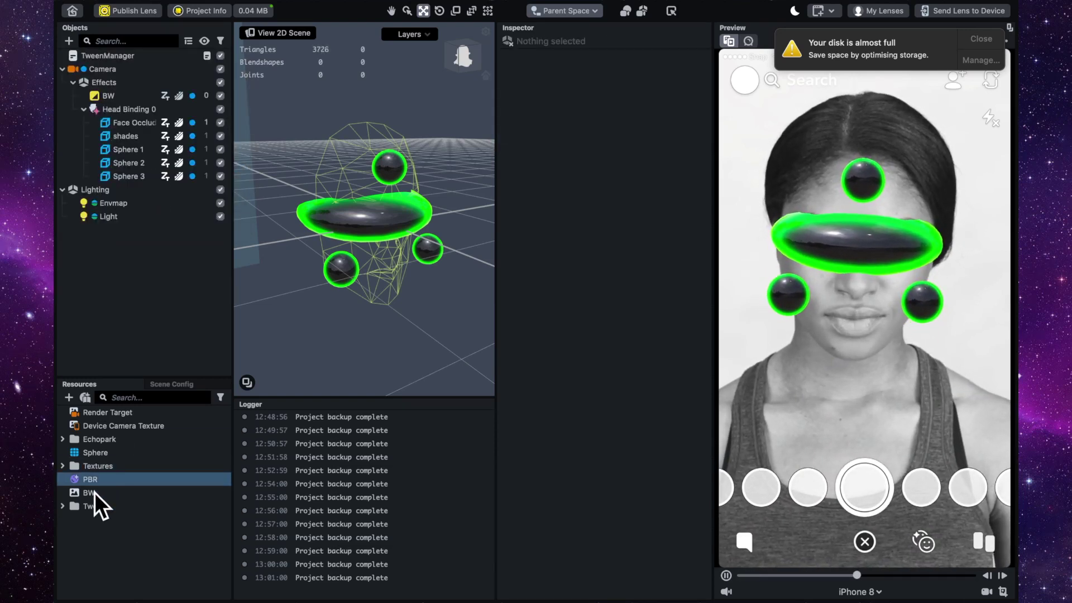
- Attach the TweenTransform script from the Tween resources' TweenTypes folder to the TweenManager object
{"action": "left_click", "coordinate": [68, 511]}
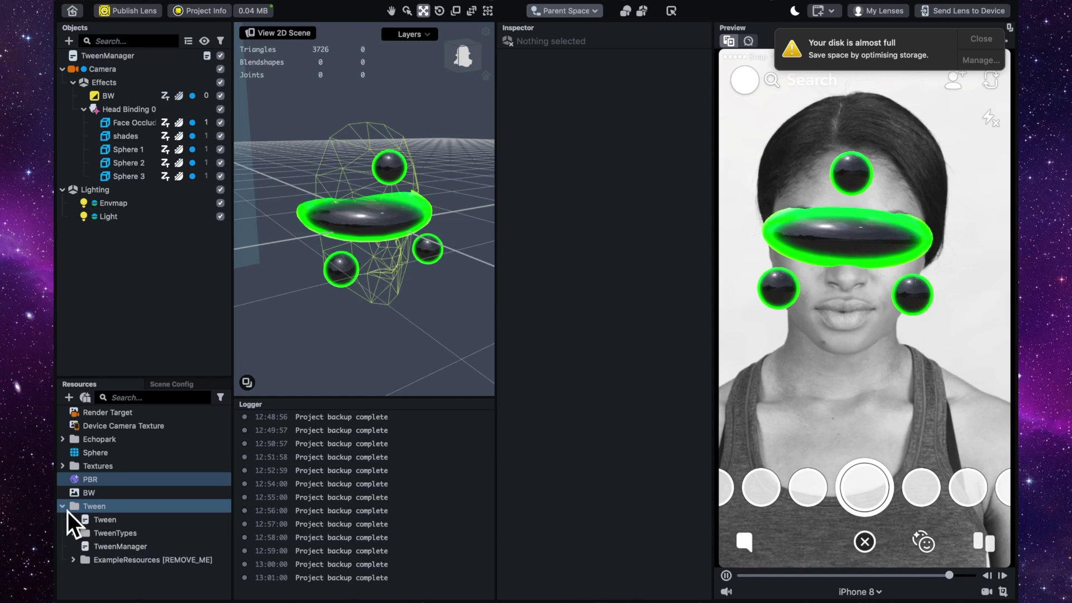
{"action": "left_click", "coordinate": [78, 536]}
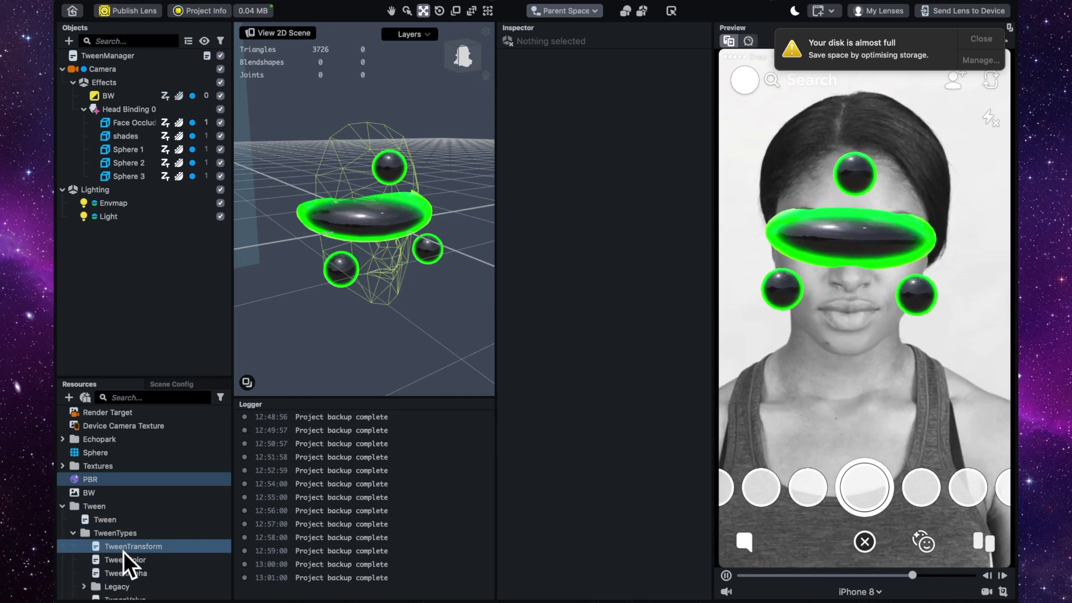
{"action": "left_click", "coordinate": [124, 59]}
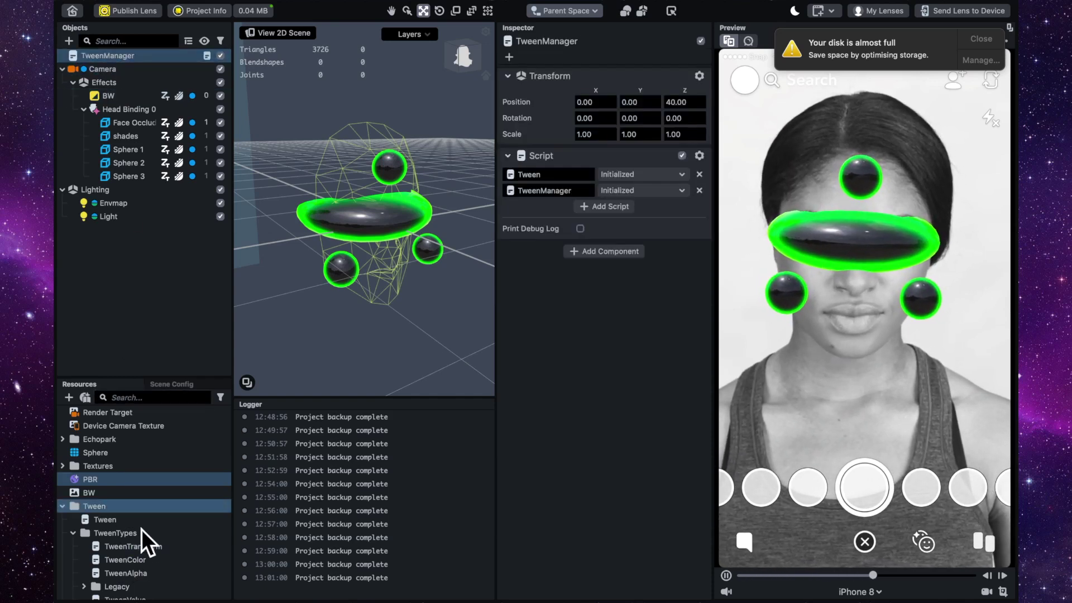
{"action": "left_click_drag", "start_coordinate": [133, 550], "coordinate": [569, 421]}
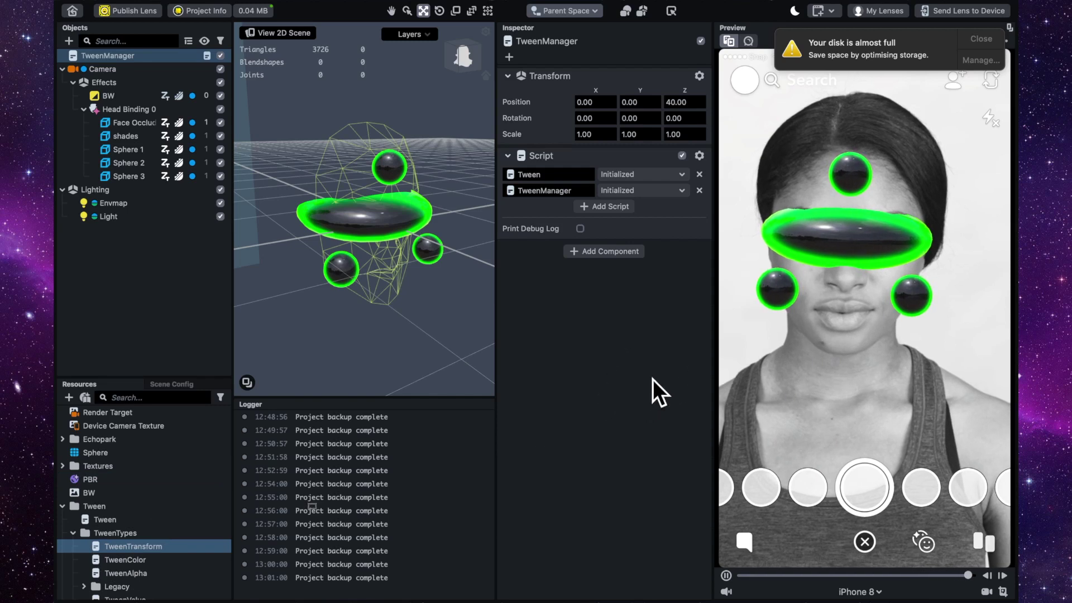
{"action": "left_click_drag", "start_coordinate": [652, 379], "coordinate": [652, 380]}
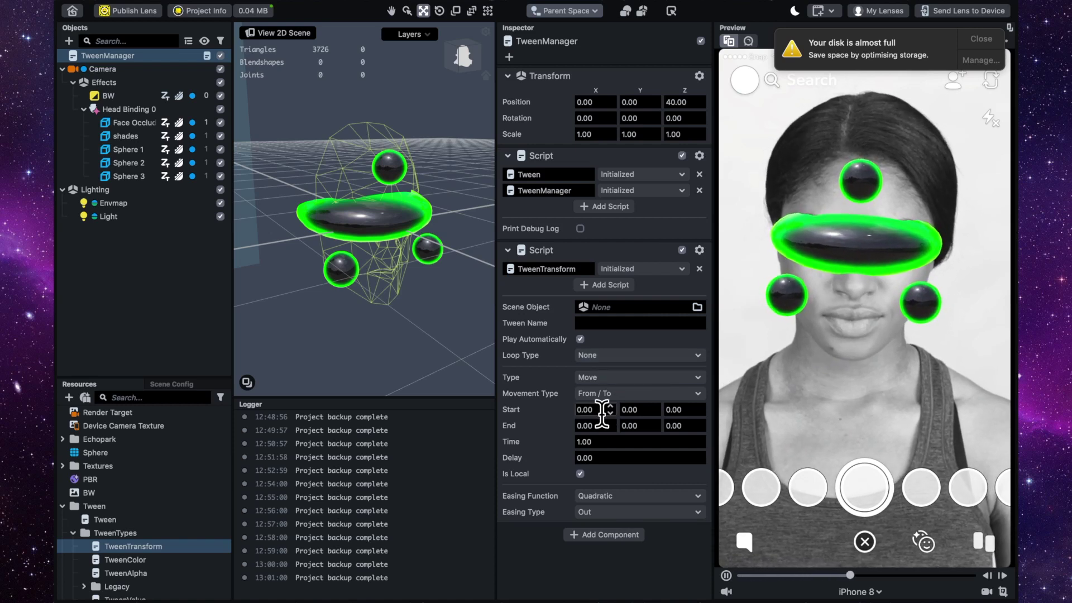
- Set TweenTransform's Start to 0.25 and End to 0.30 on all axes, and assign Sphere 1 as its scene object
{"action": "left_click", "coordinate": [131, 155]}
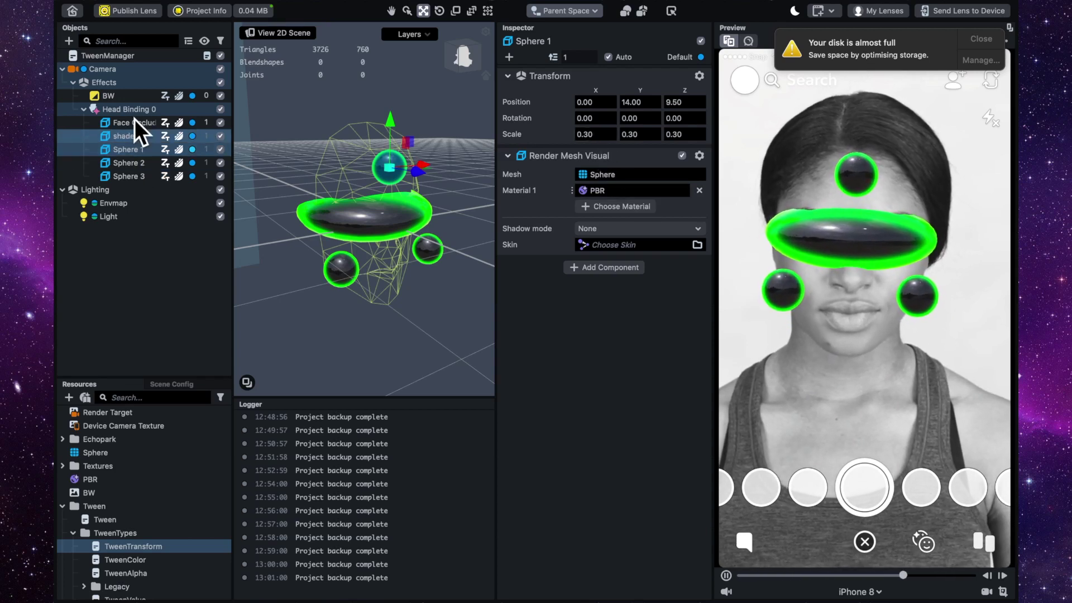
{"action": "left_click", "coordinate": [118, 59]}
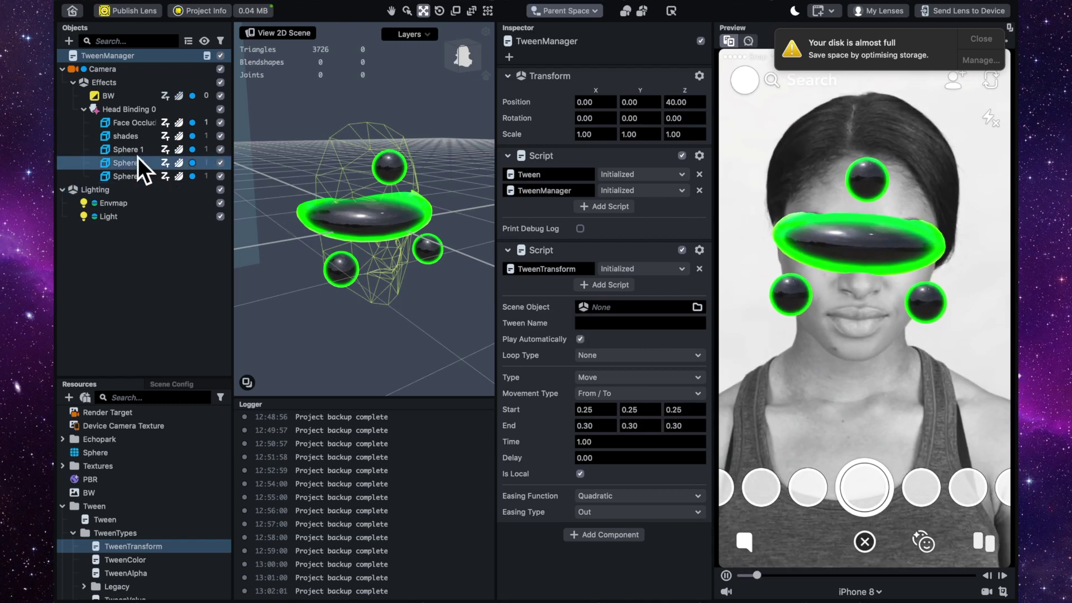
{"action": "left_click_drag", "start_coordinate": [135, 155], "coordinate": [402, 241]}
{"action": "left_click_drag", "start_coordinate": [569, 327], "coordinate": [603, 311]}
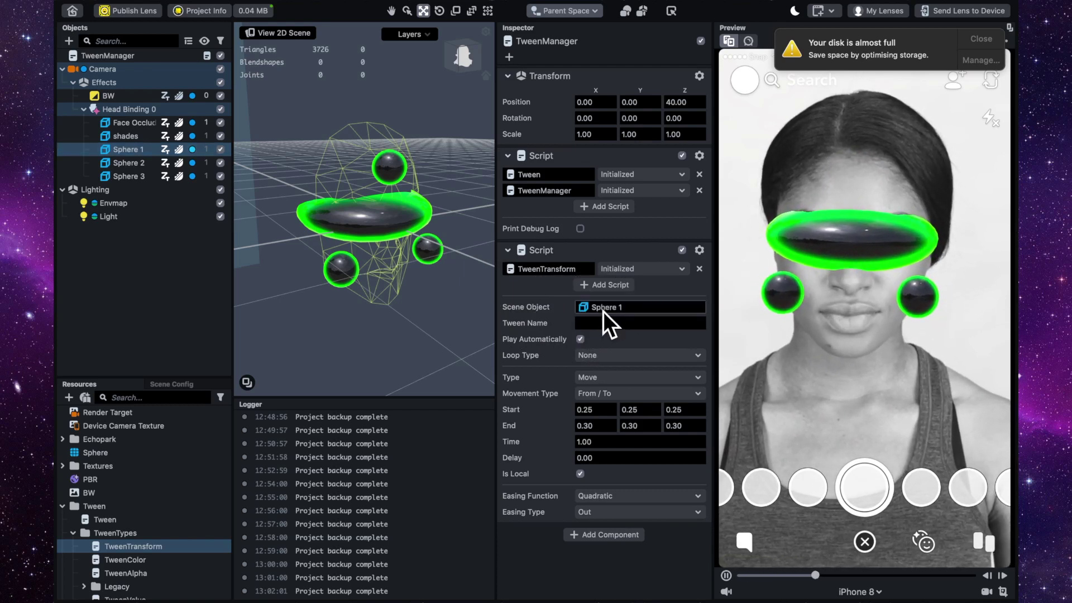
- Set Sphere 1's tween type to Scale and its loop type to Ping Pong
{"action": "left_click", "coordinate": [604, 379]}
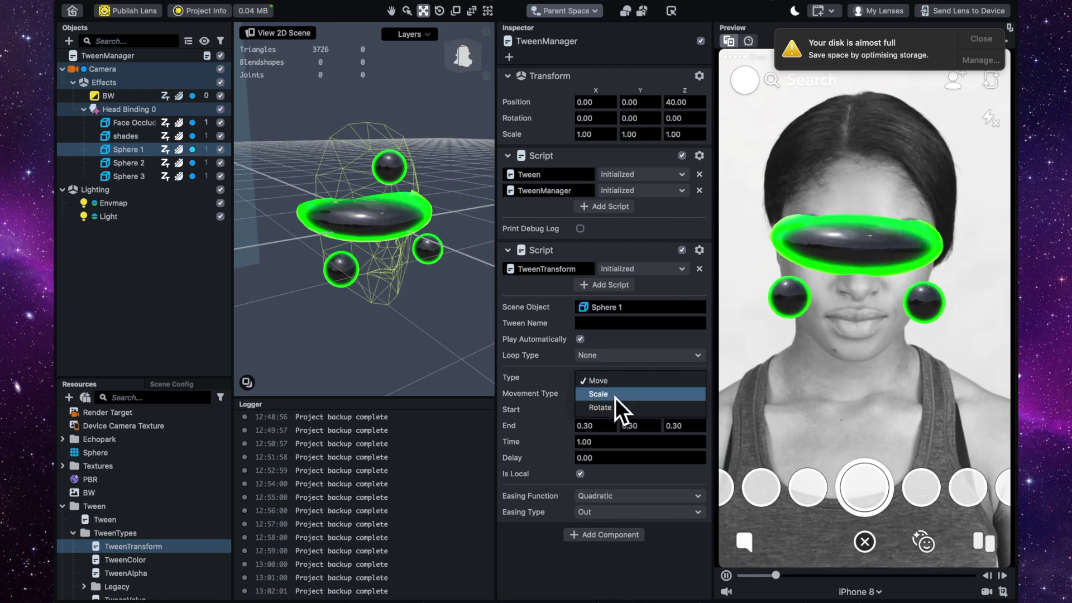
{"action": "left_click", "coordinate": [616, 398]}
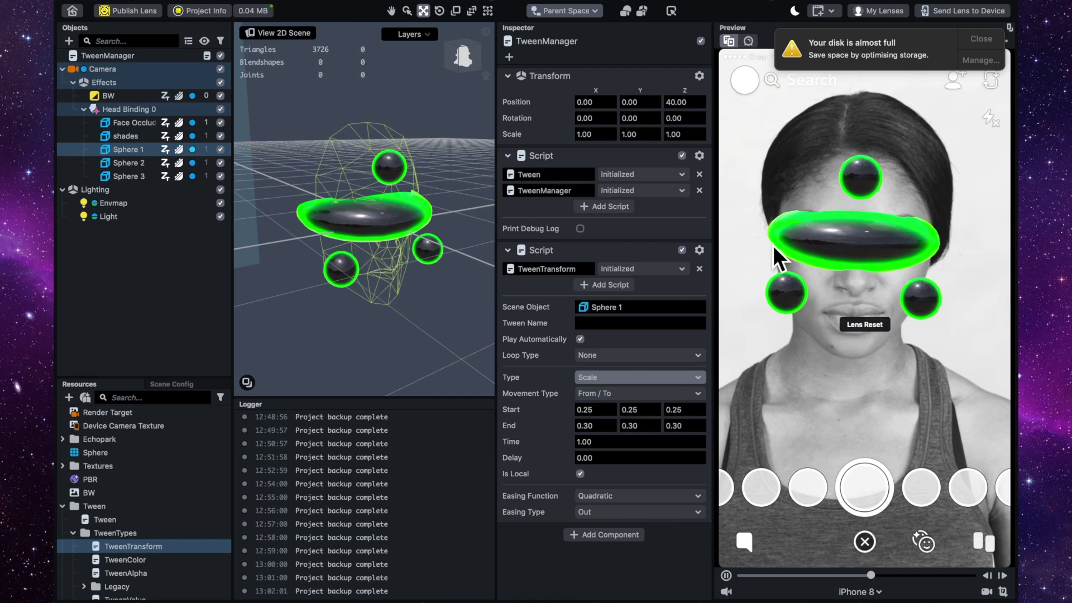
{"action": "left_click", "coordinate": [605, 359]}
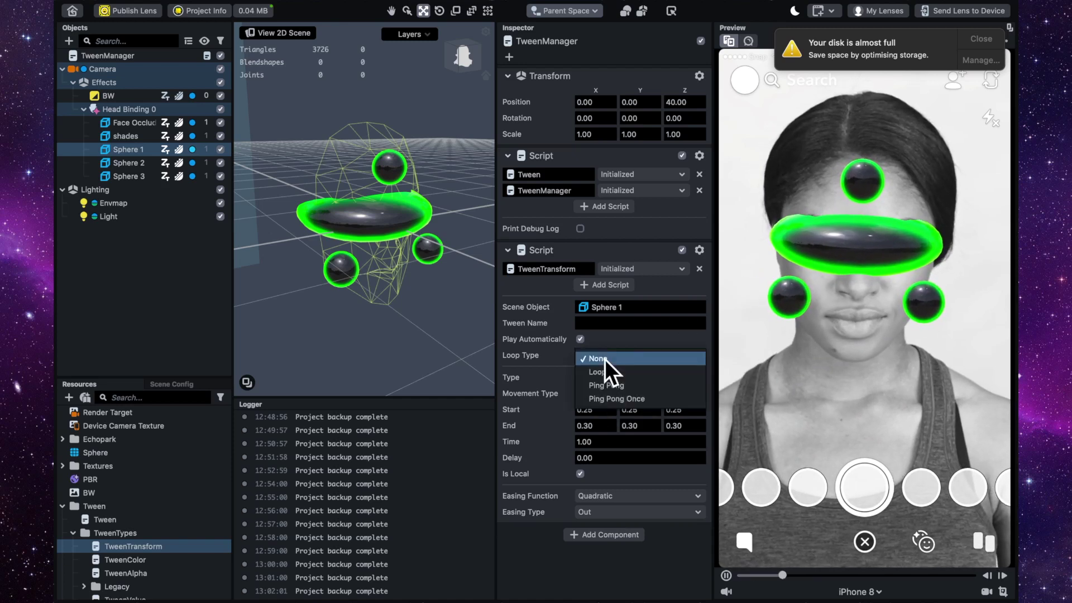
{"action": "left_click", "coordinate": [629, 390]}
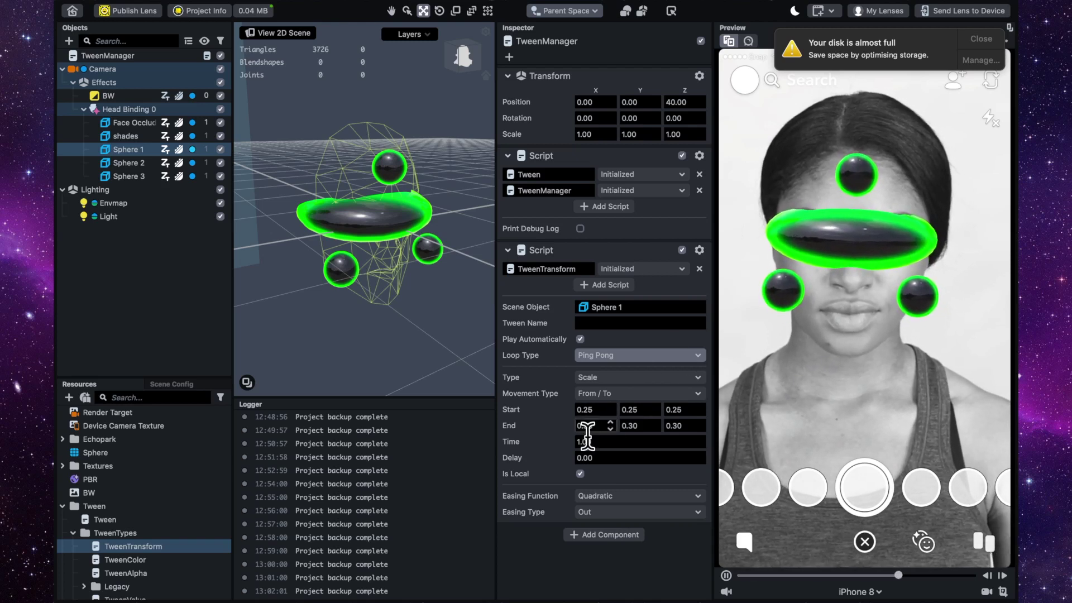
- Try a non-uniform scale tween on Sphere 1 with End X and Z at 0.70 and Start Y at 0.00
{"action": "type", "text": "0.7"}
{"action": "key", "text": "Return"}
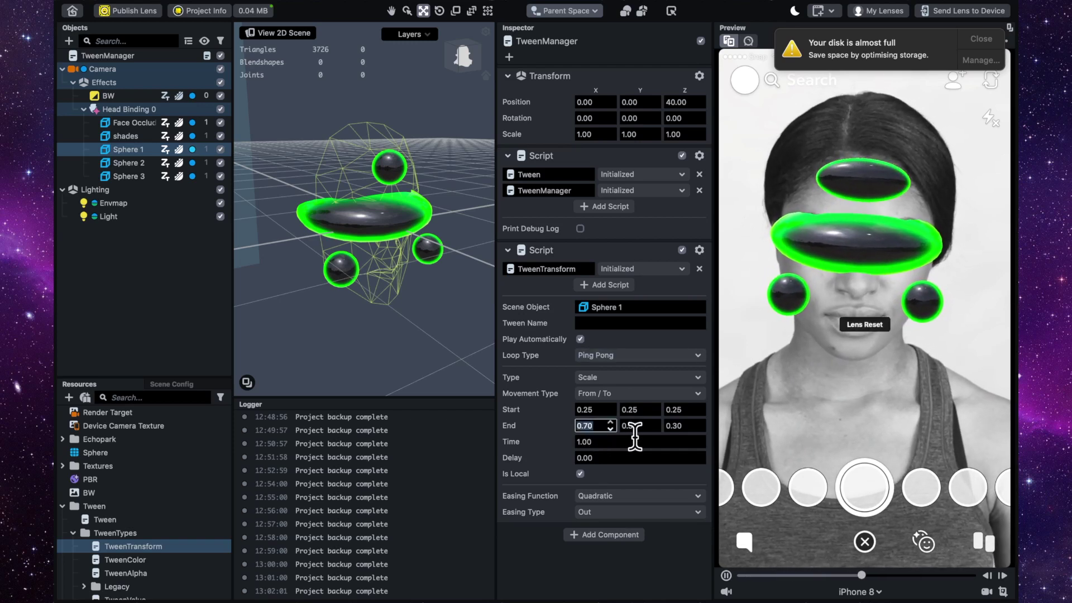
{"action": "left_click", "coordinate": [687, 426]}
{"action": "type", "text": "0.7"}
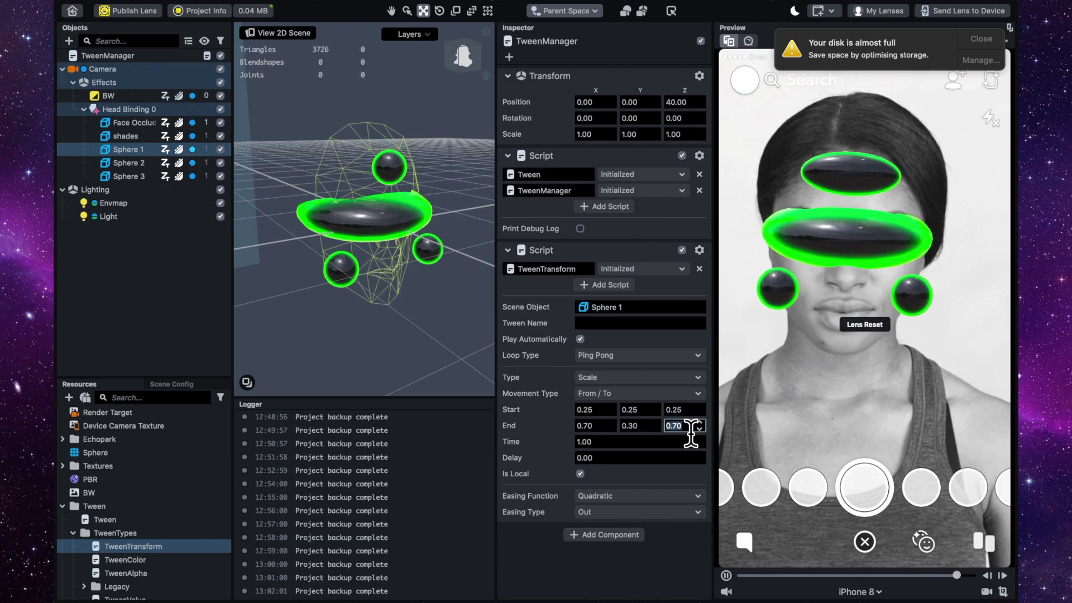
{"action": "key", "text": "Return"}
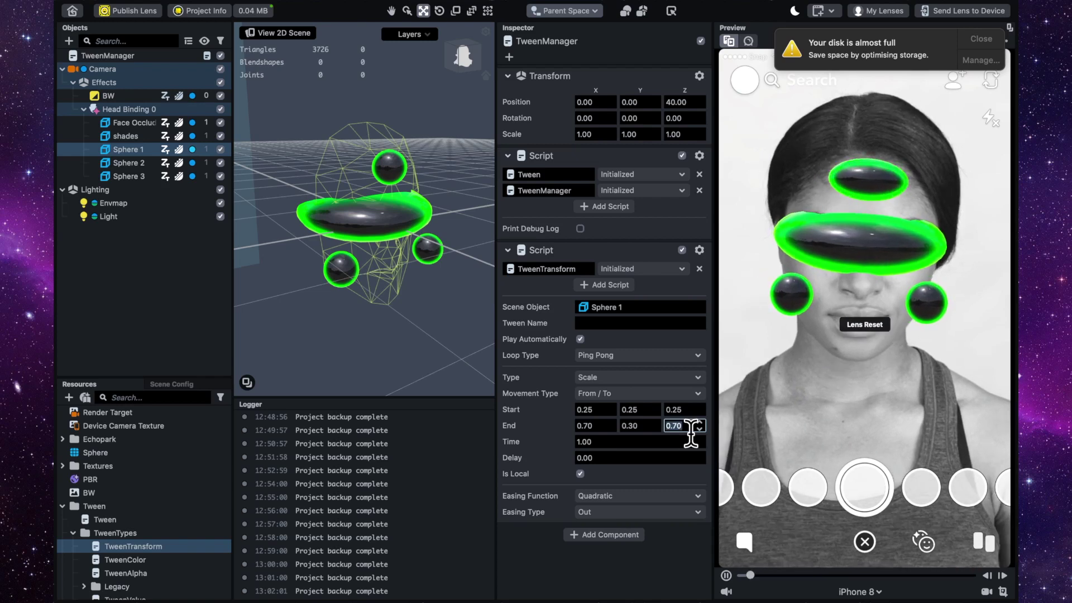
{"action": "left_click", "coordinate": [644, 413]}
{"action": "type", "text": "0.00"}
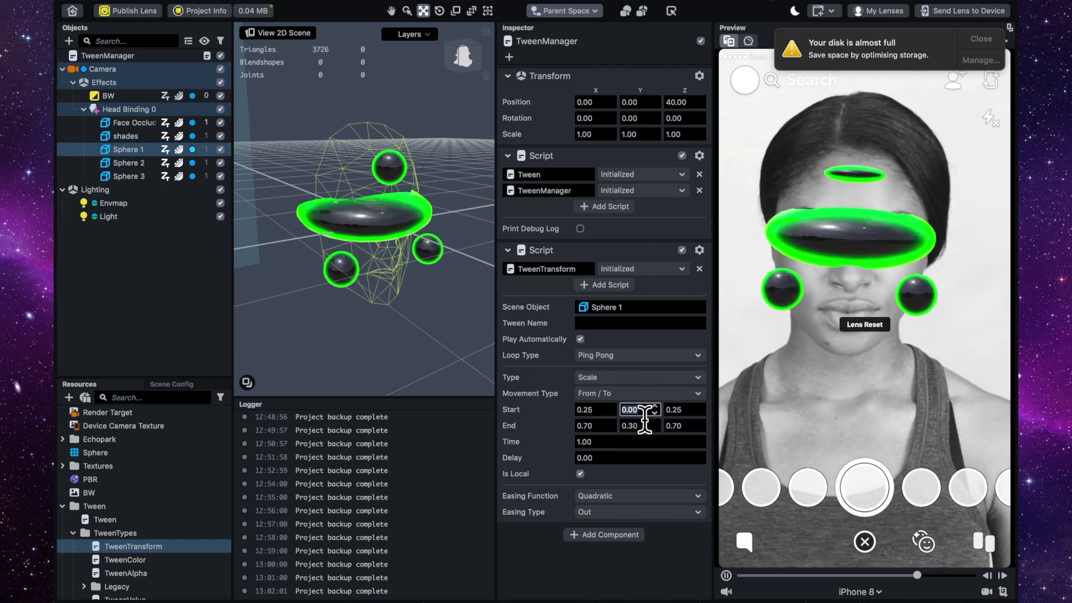
- Restore Sphere 1's uniform scale tween by setting Start Y to 0.25 and End X and Z to 0.30
{"action": "key", "text": "BackSpace"}
{"action": "key", "text": "BackSpace"}
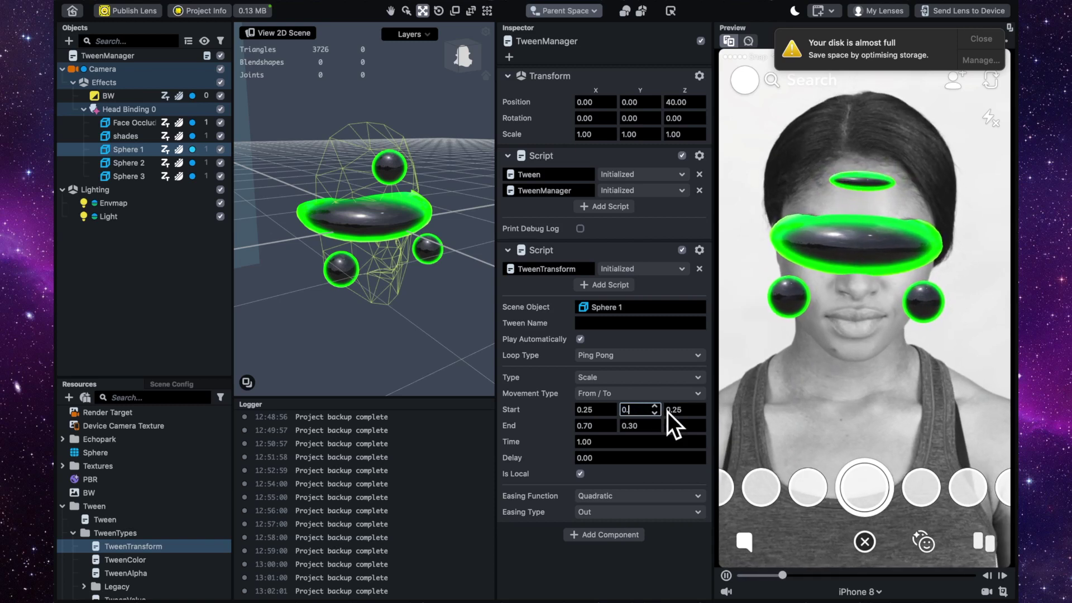
{"action": "type", "text": "25"}
{"action": "key", "text": "Return"}
{"action": "left_click", "coordinate": [687, 426]}
{"action": "type", "text": "0.30"}
{"action": "key", "text": "Return"}
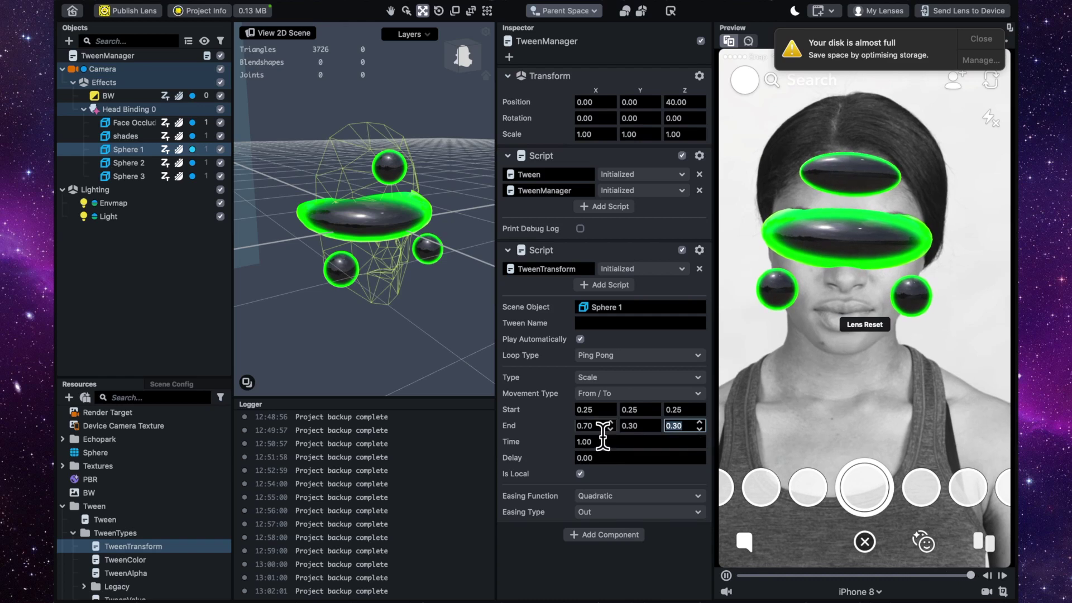
{"action": "left_click", "coordinate": [593, 426]}
{"action": "type", "text": "0.30"}
{"action": "key", "text": "Return"}
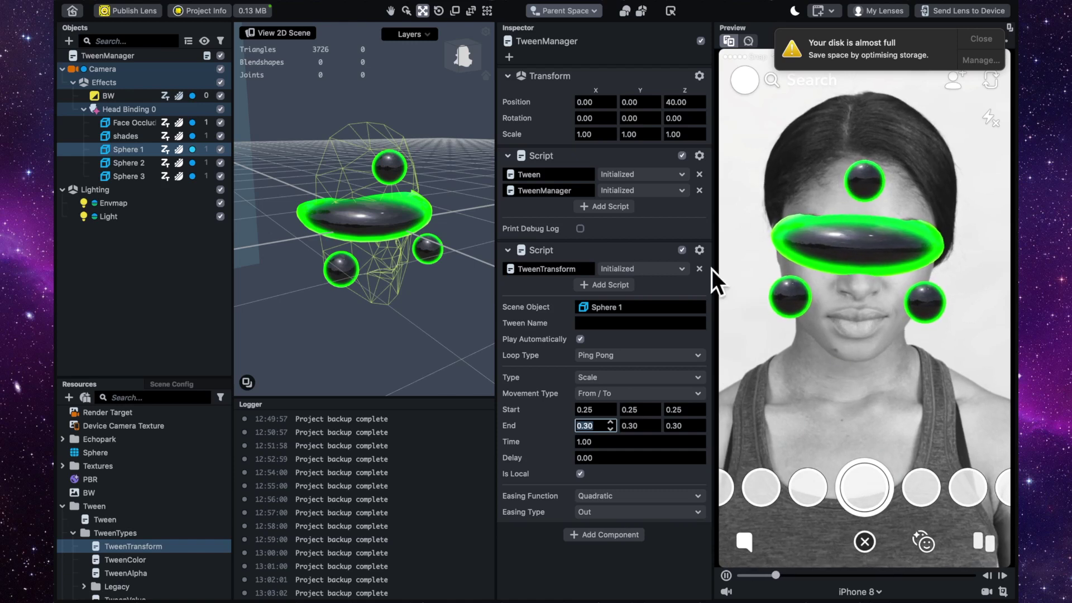
- Duplicate the TweenTransform script component on TweenManager and assign Sphere 2 as the copy's scene object
{"action": "right_click", "coordinate": [645, 253]}
{"action": "left_click", "coordinate": [655, 275]}
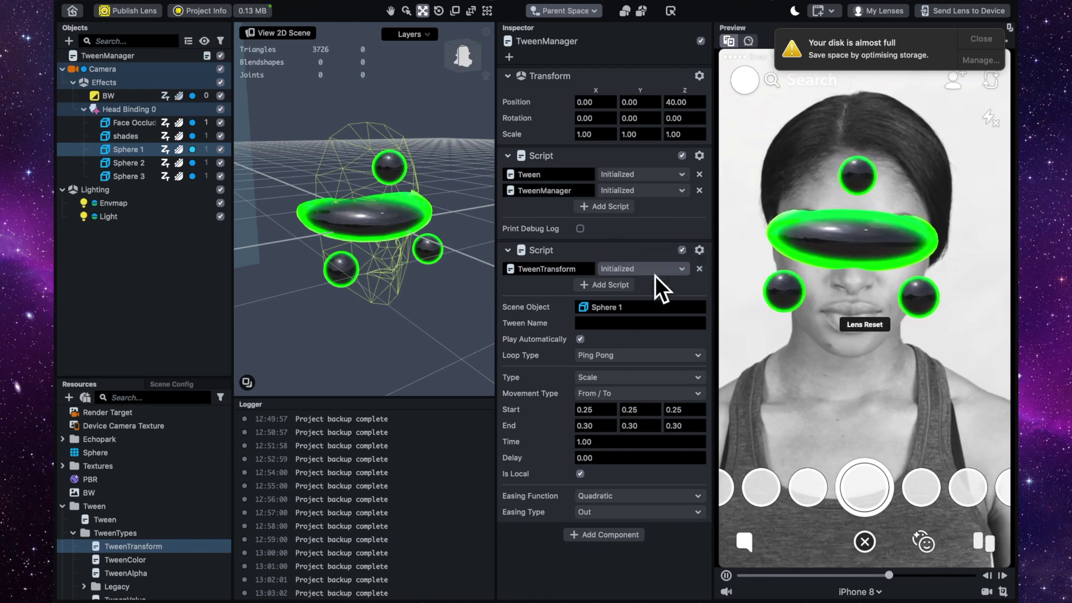
{"action": "left_click", "coordinate": [512, 256]}
{"action": "right_click", "coordinate": [561, 309]}
{"action": "left_click", "coordinate": [567, 315]}
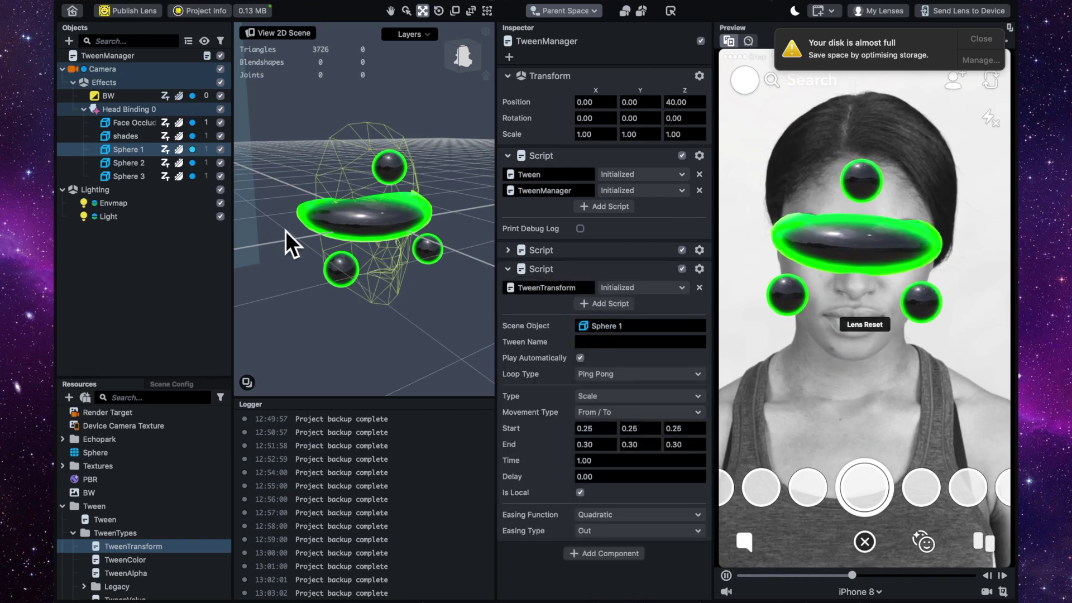
{"action": "left_click_drag", "start_coordinate": [132, 164], "coordinate": [594, 330]}
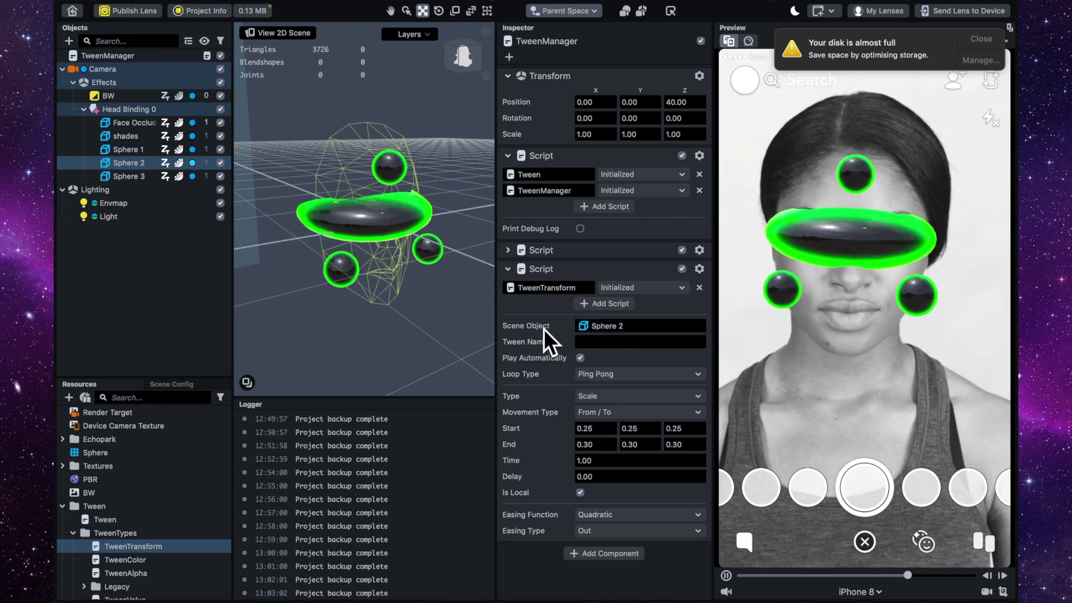
- Paste another copy of the TweenTransform script component on TweenManager and assign Sphere 3 as its scene object
{"action": "left_click", "coordinate": [513, 274]}
{"action": "right_click", "coordinate": [576, 316]}
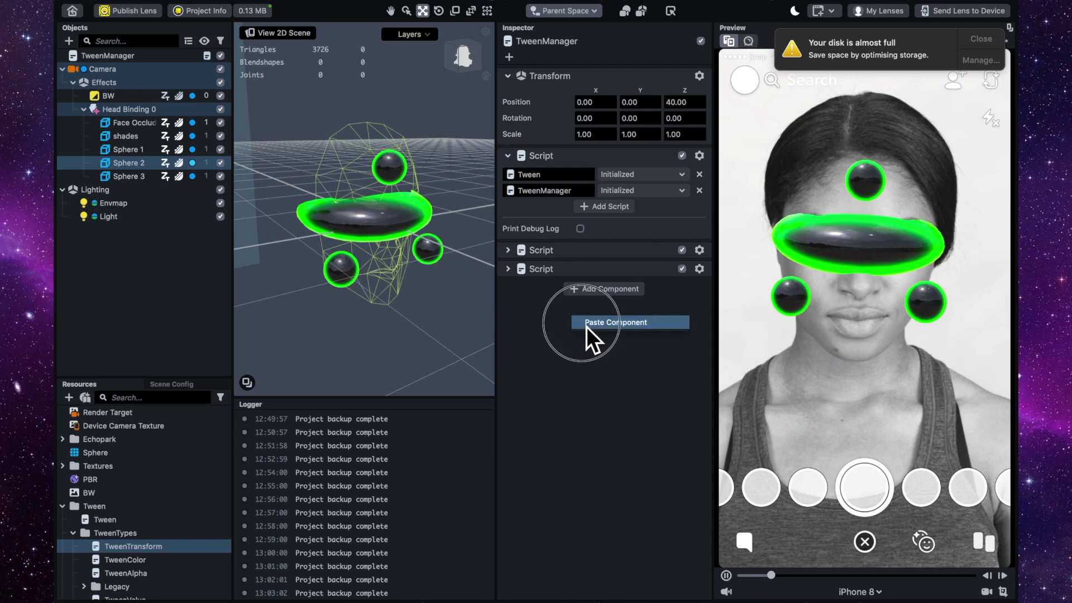
{"action": "left_click", "coordinate": [586, 327]}
{"action": "left_click_drag", "start_coordinate": [138, 182], "coordinate": [597, 348]}
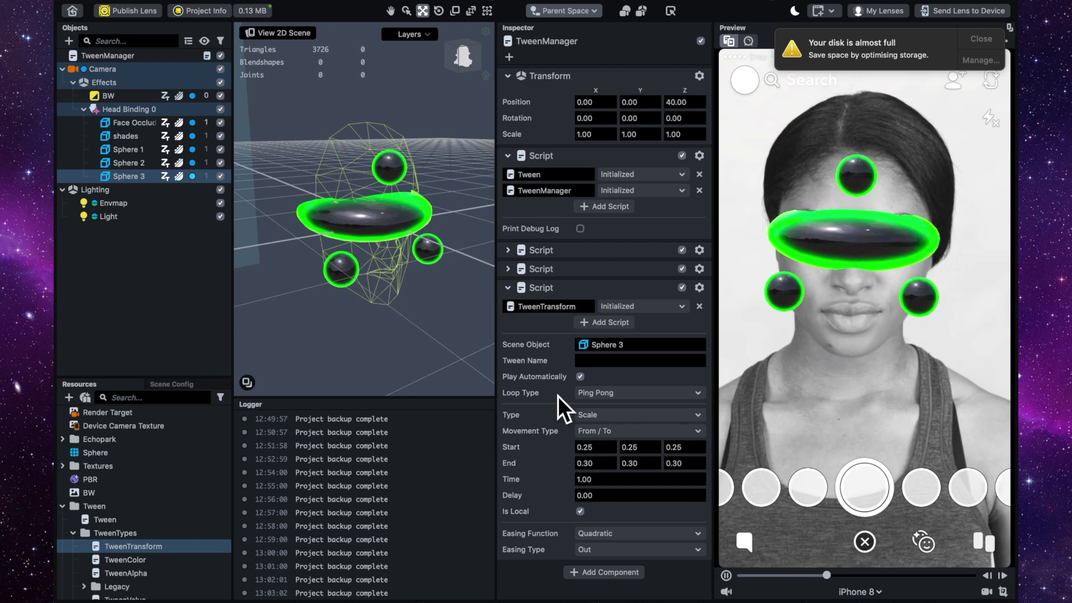
- Try a tween time of 0.20 on Sphere 3, restore it to 1.00, and dismiss the disk space notification
{"action": "left_click", "coordinate": [604, 480]}
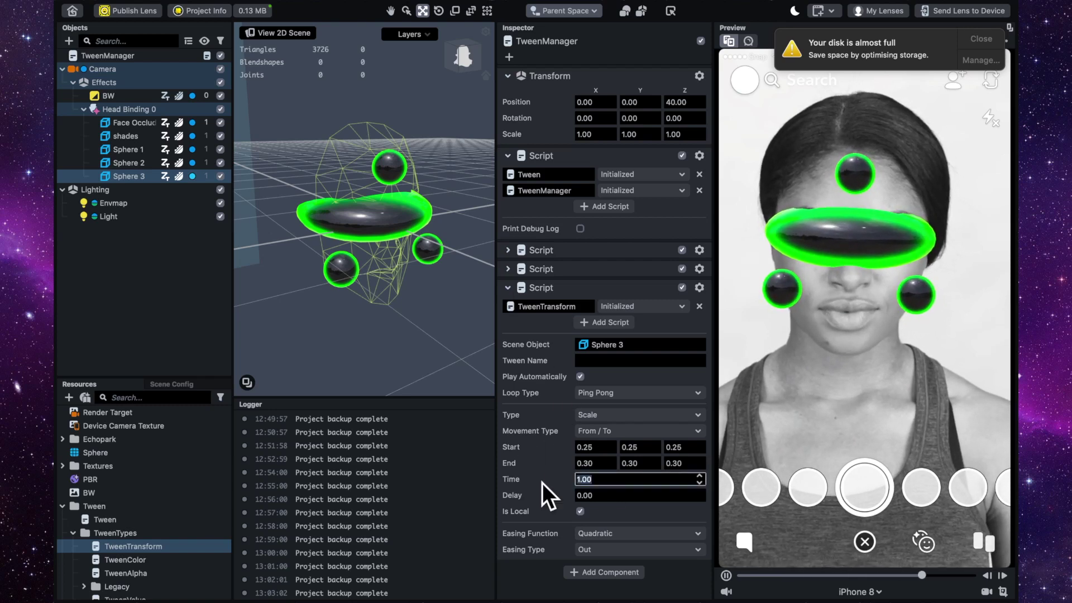
{"action": "type", "text": "0.2"}
{"action": "key", "text": "Return"}
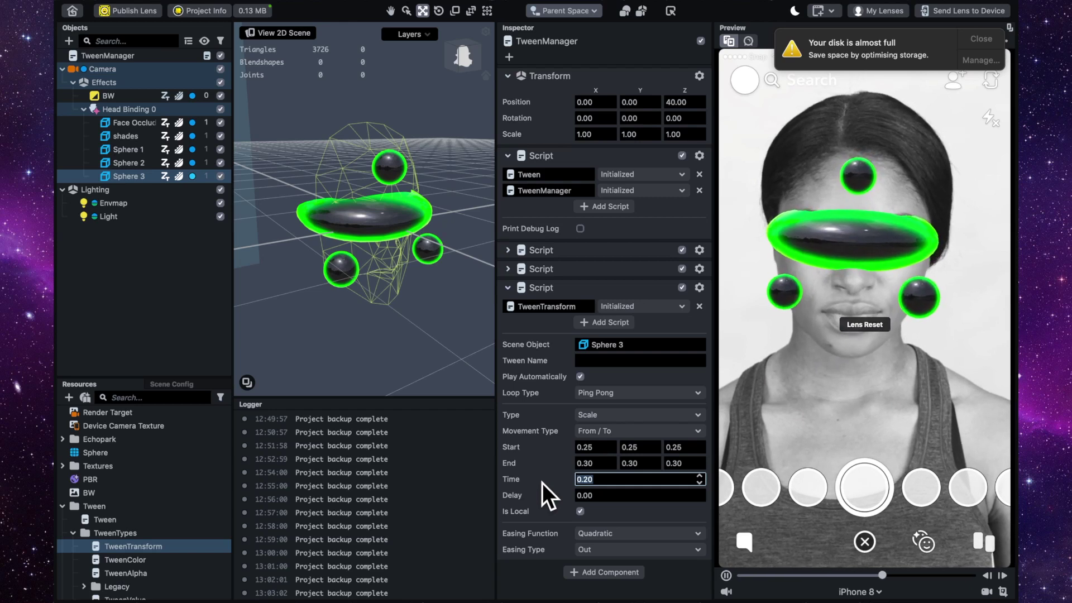
{"action": "type", "text": "1."}
{"action": "key", "text": "Return"}
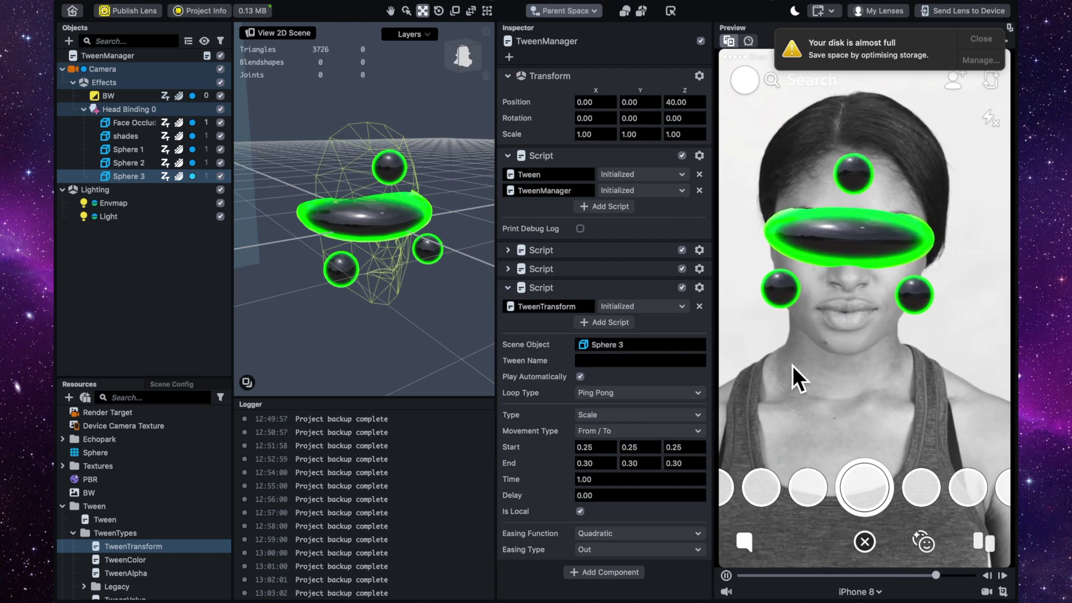
{"action": "left_click", "coordinate": [510, 290]}
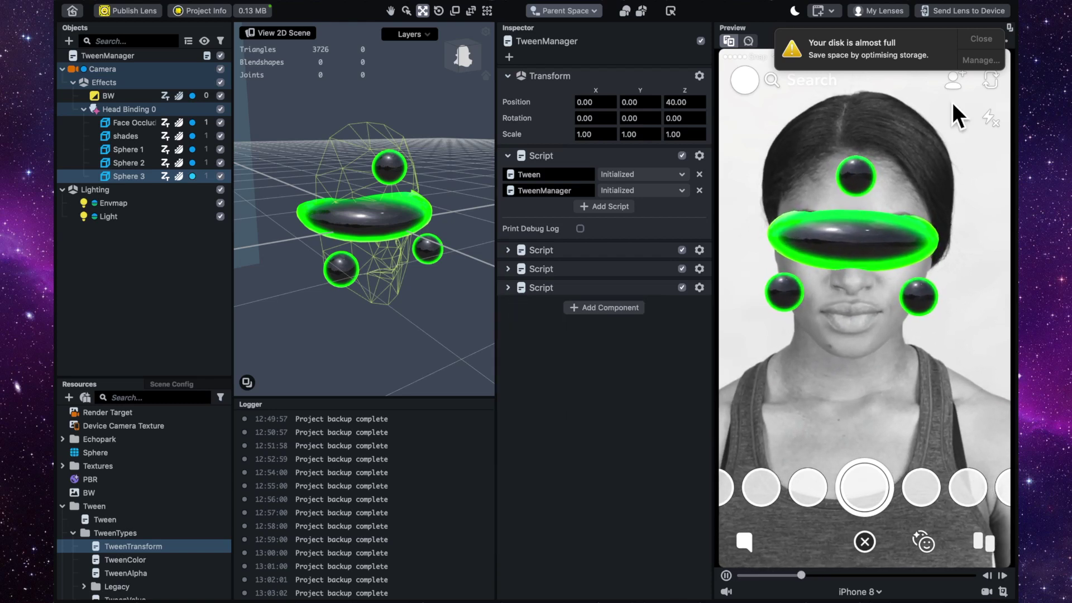
{"action": "left_click", "coordinate": [978, 42]}
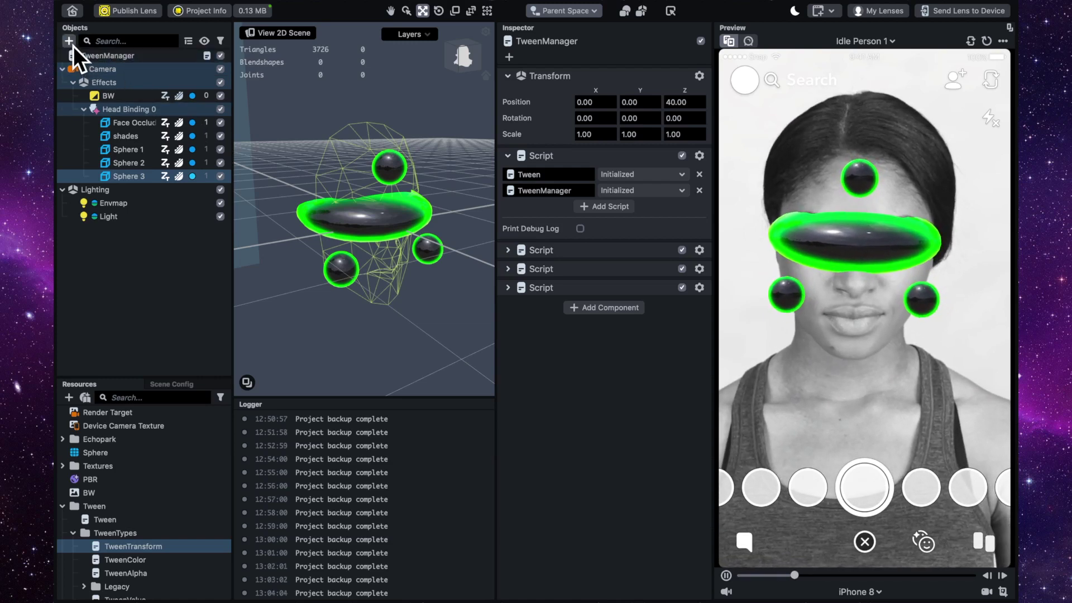
- Create an empty scene object and place it above TweenManager in the object hierarchy
{"action": "left_click", "coordinate": [73, 46]}
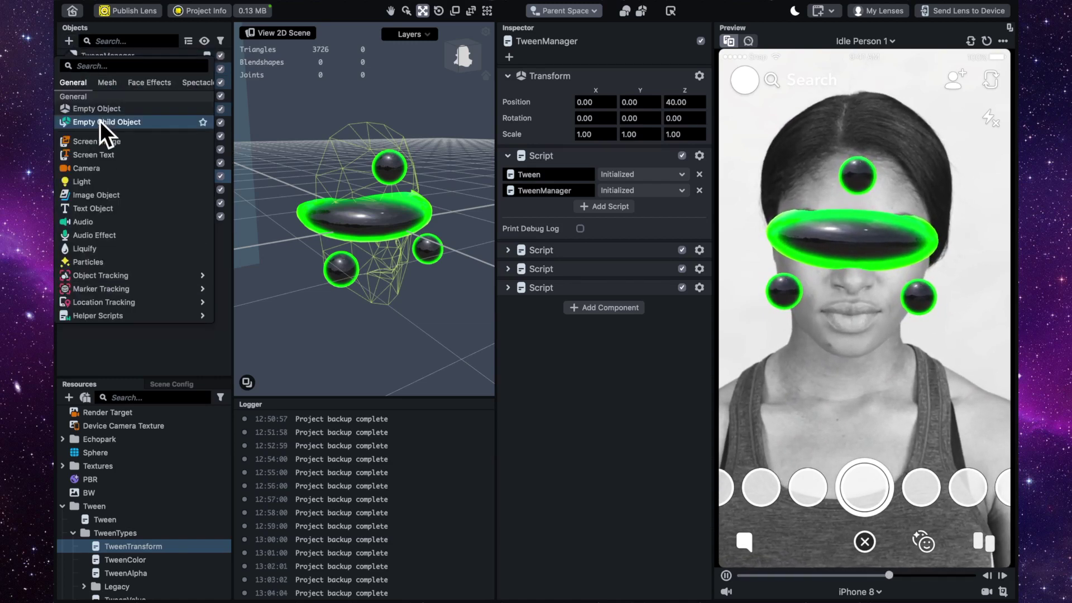
{"action": "left_click", "coordinate": [103, 110]}
{"action": "left_click_drag", "start_coordinate": [106, 233], "coordinate": [110, 54]}
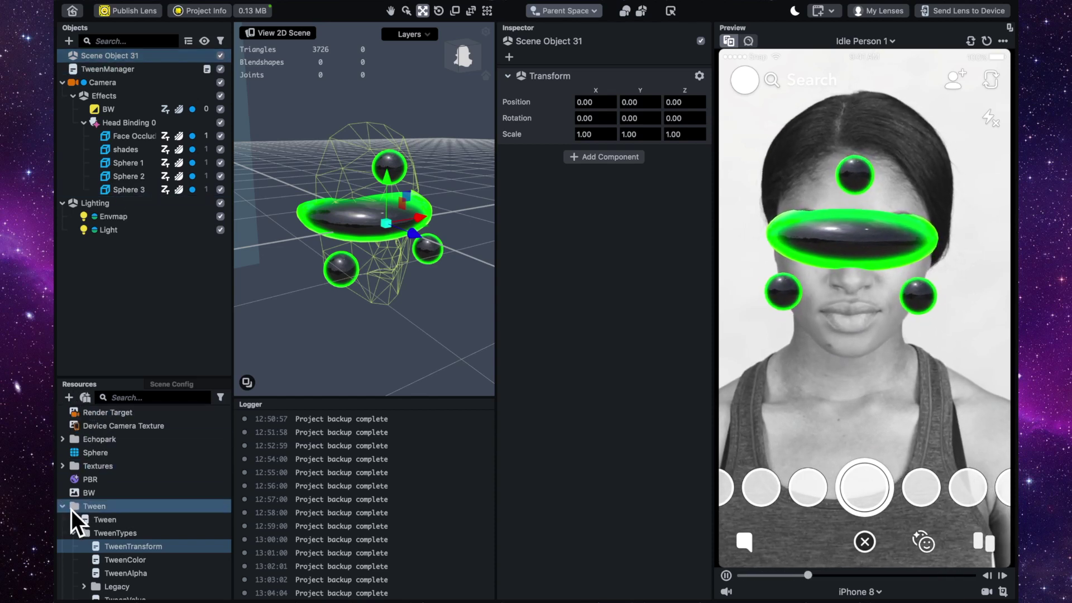
- Add the Behavior helper script to the project resources
{"action": "left_click", "coordinate": [70, 398]}
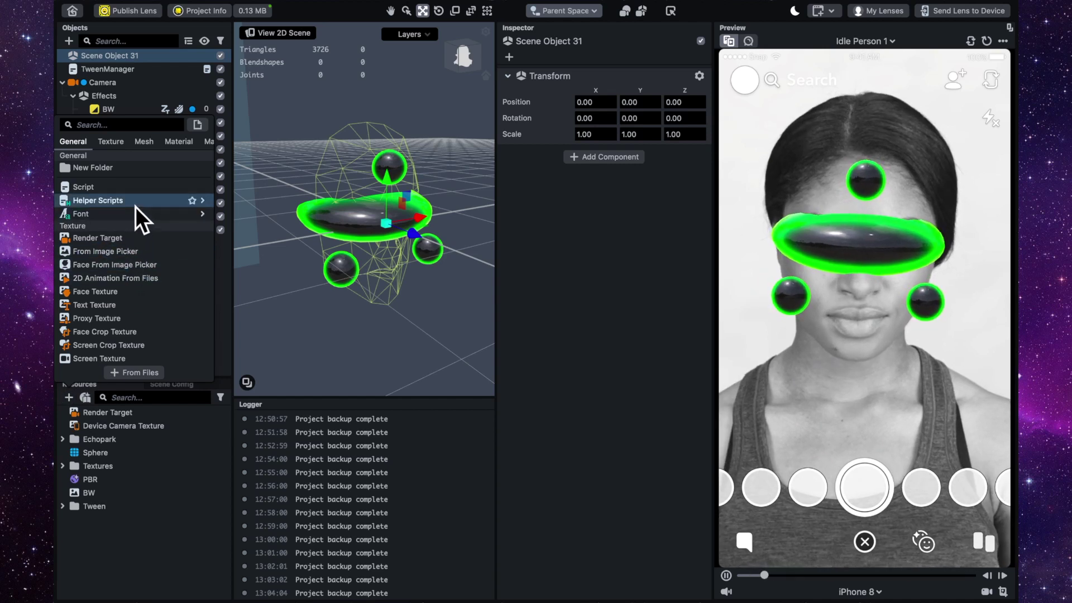
{"action": "mouse_move", "coordinate": [166, 205]}
{"action": "left_click", "coordinate": [238, 205]}
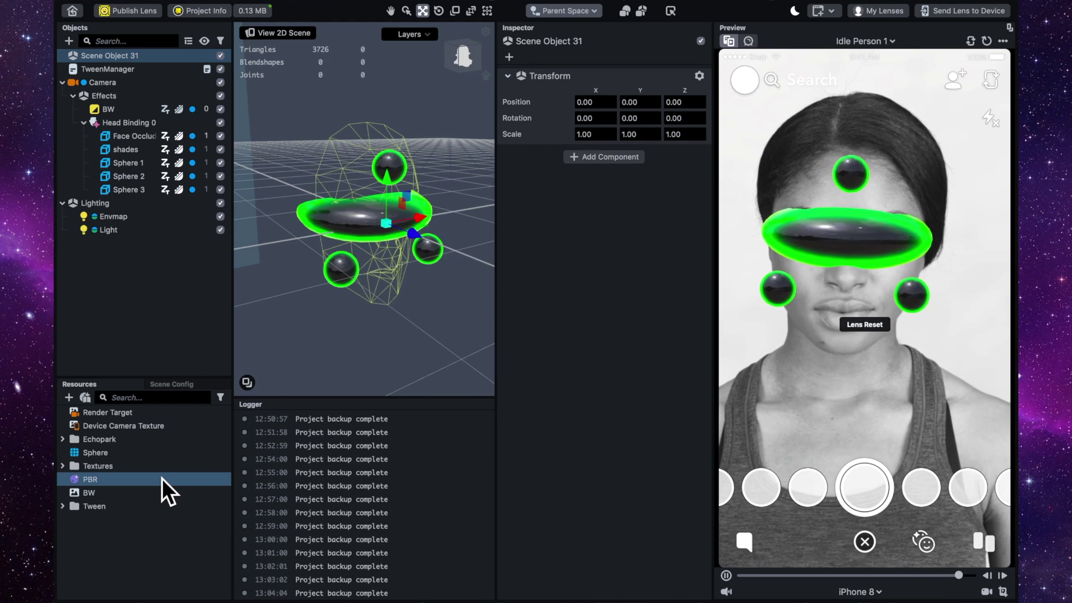
- Attach the Behavior script to the new empty scene object and rename the object tap
{"action": "left_click", "coordinate": [88, 506]}
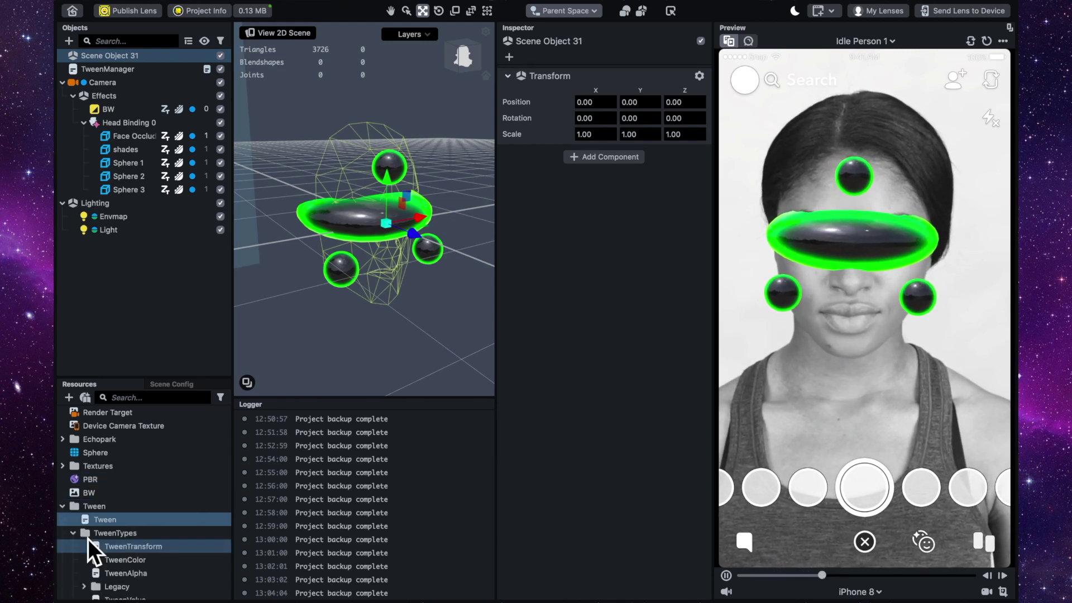
{"action": "scroll", "coordinate": [88, 538], "scroll_direction": "down", "scroll_amount": 5}
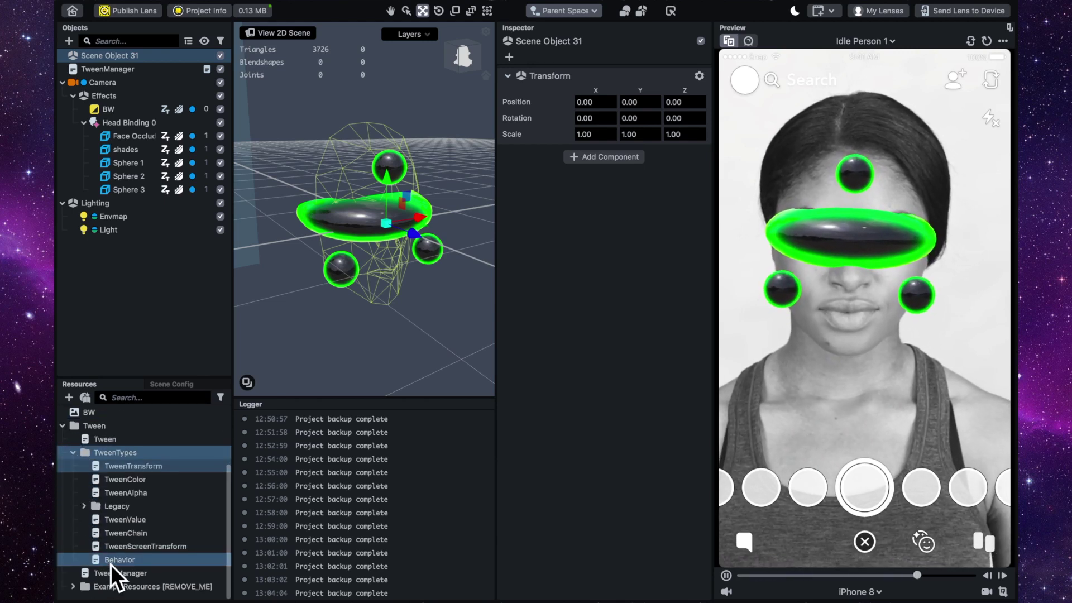
{"action": "left_click_drag", "start_coordinate": [112, 565], "coordinate": [565, 236]}
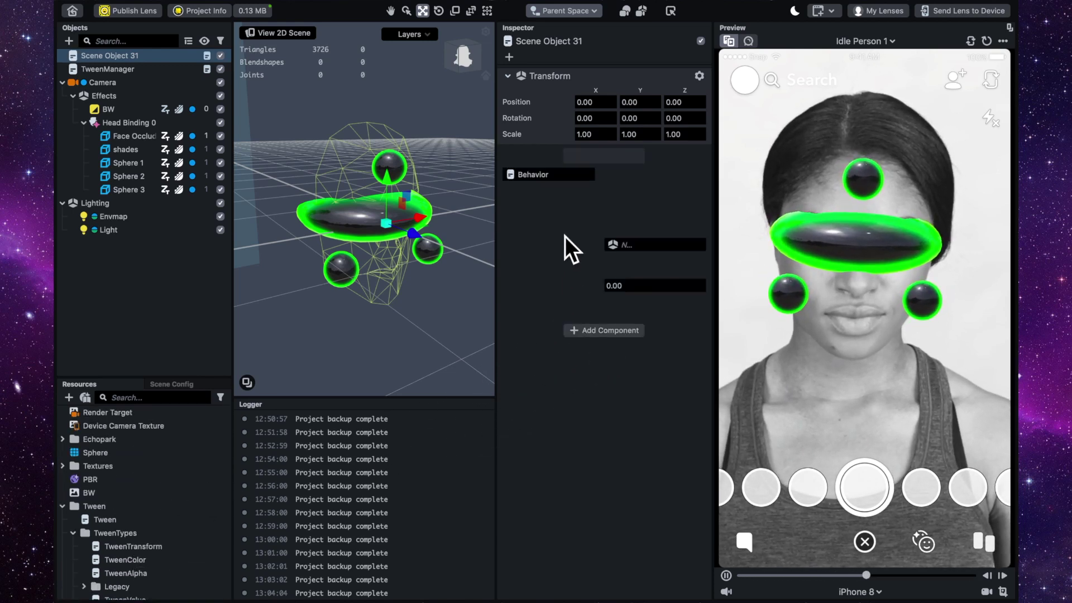
{"action": "double_click", "coordinate": [112, 57]}
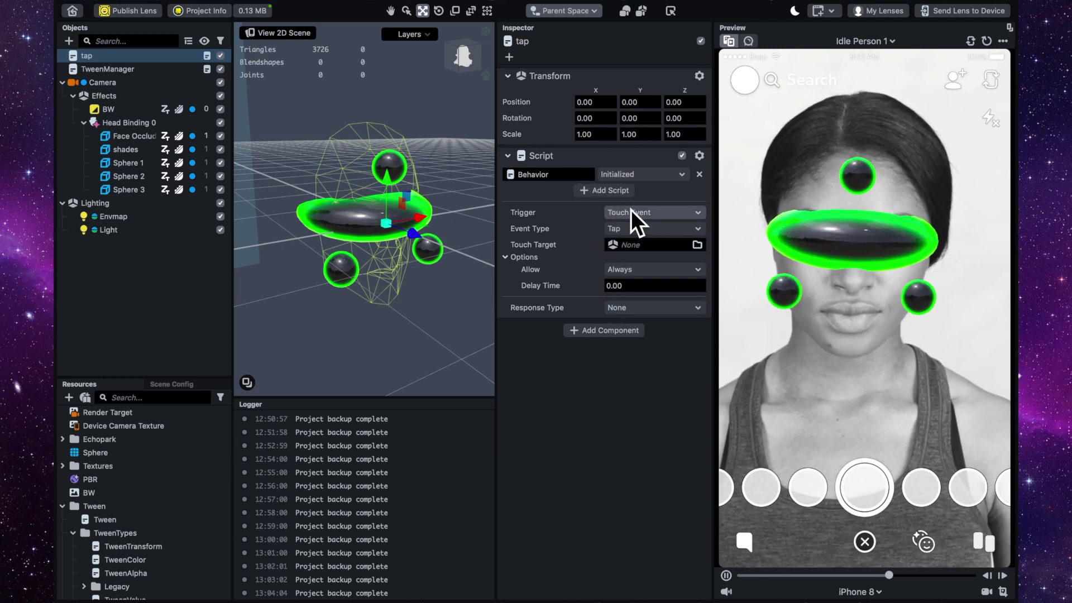
- Set the tap object's Behavior event type to Touch Start and its response type to Run Tween
{"action": "left_click", "coordinate": [635, 233]}
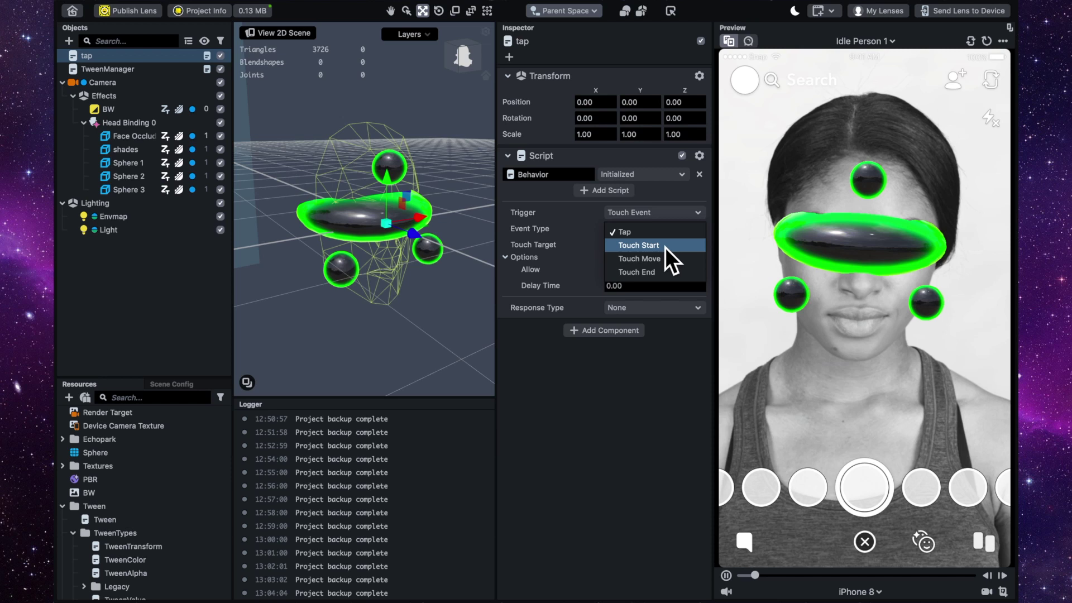
{"action": "left_click", "coordinate": [661, 250]}
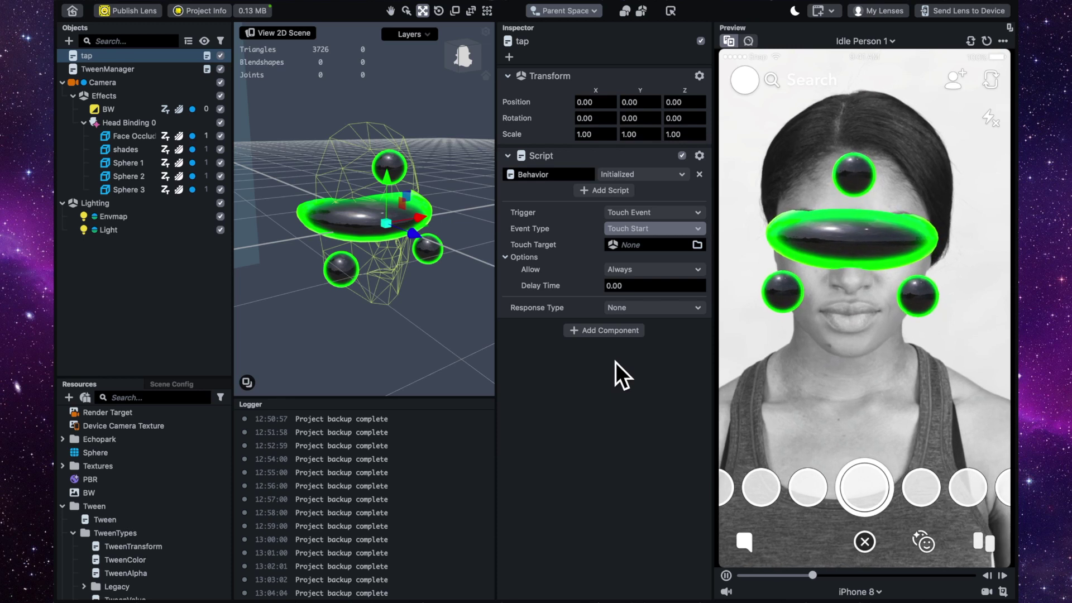
{"action": "left_click", "coordinate": [614, 311]}
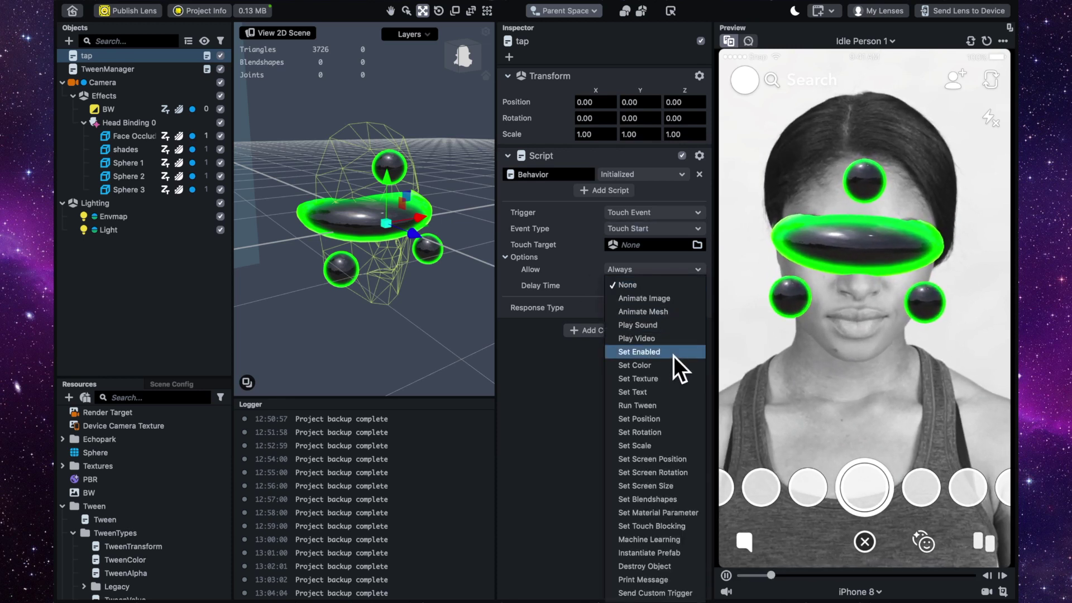
{"action": "left_click", "coordinate": [660, 409]}
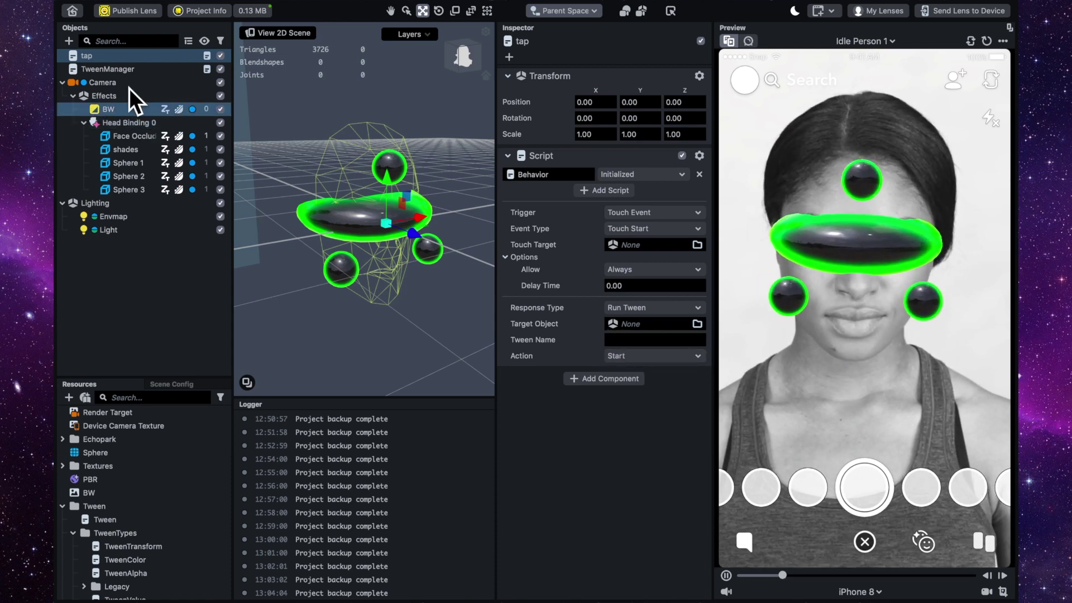
- Assign TweenManager as the tap behavior's target object and enter t1 as the tween name
{"action": "left_click_drag", "start_coordinate": [123, 74], "coordinate": [627, 328]}
{"action": "left_click", "coordinate": [622, 340]}
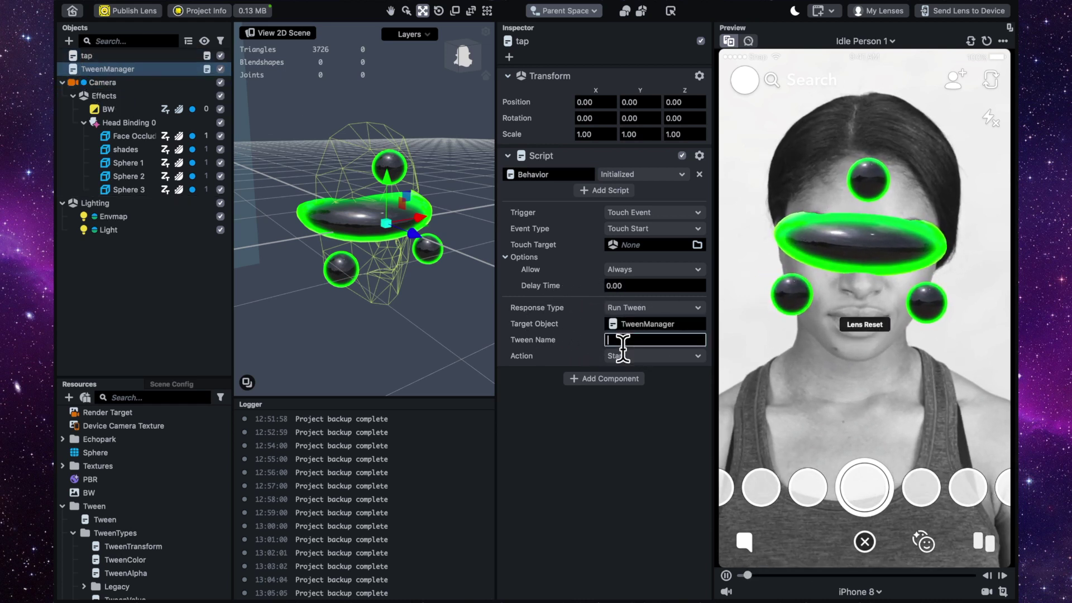
{"action": "type", "text": "t1"}
{"action": "key", "text": "Return"}
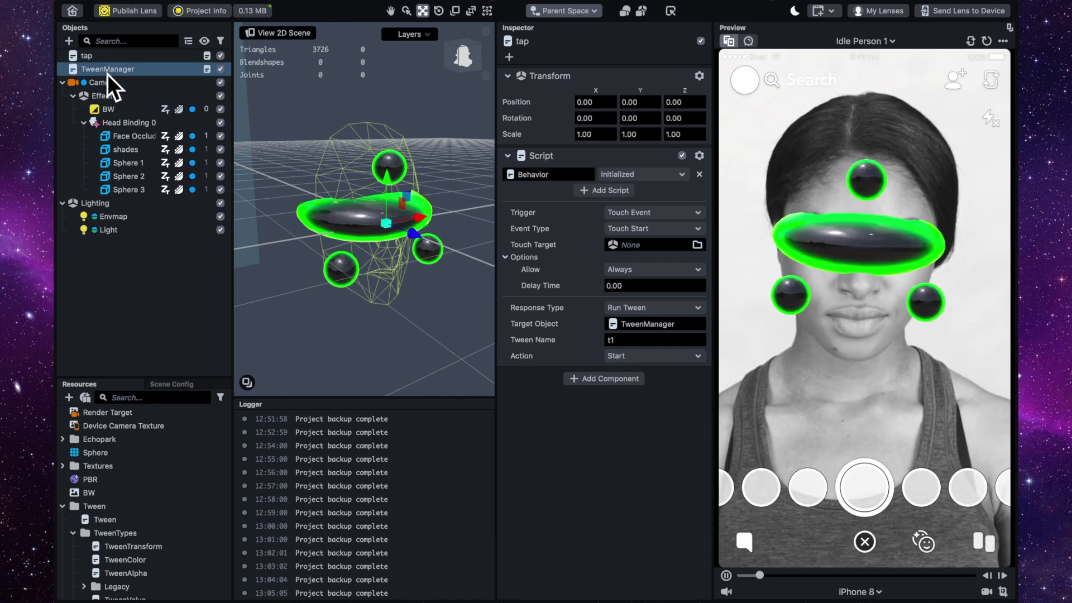
- Add a new TweenTransform script to TweenManager for the shades object and set its type to Scale
{"action": "left_click", "coordinate": [101, 73]}
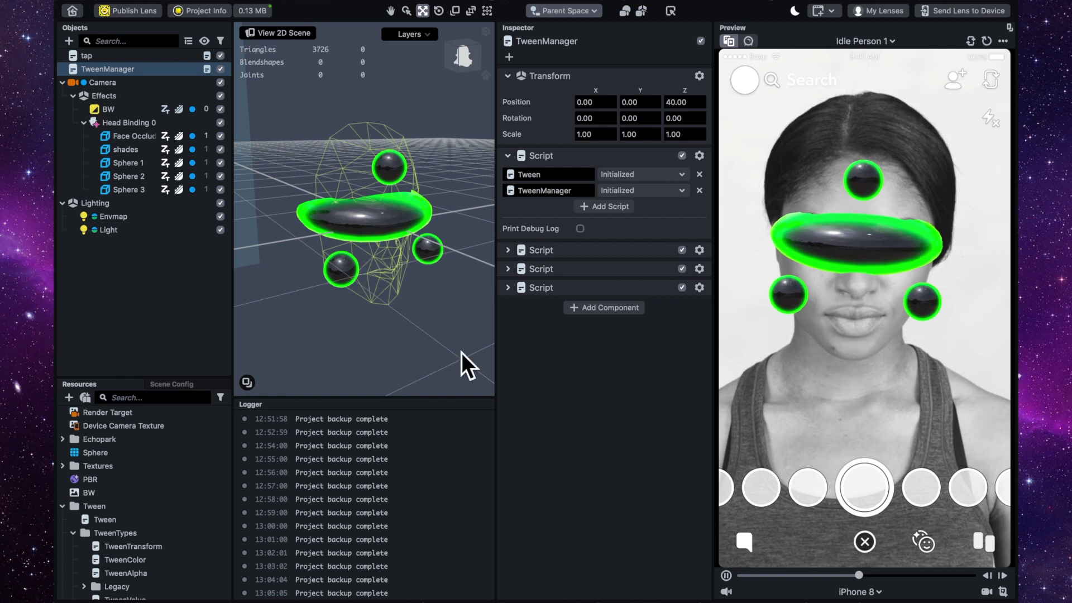
{"action": "left_click", "coordinate": [137, 553]}
{"action": "left_click_drag", "start_coordinate": [610, 432], "coordinate": [611, 430]}
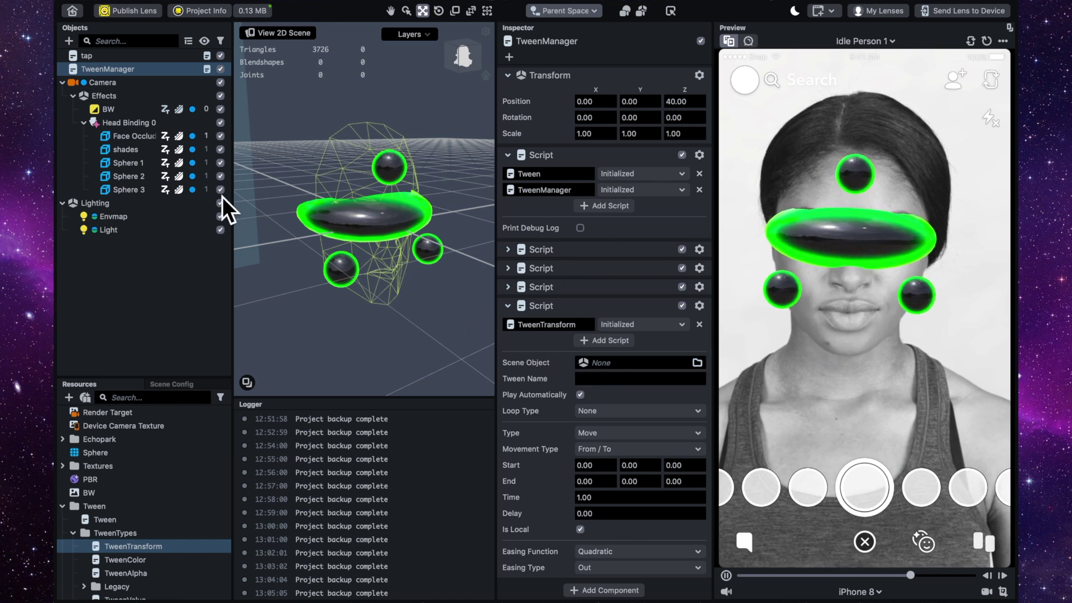
{"action": "left_click_drag", "start_coordinate": [133, 157], "coordinate": [605, 367]}
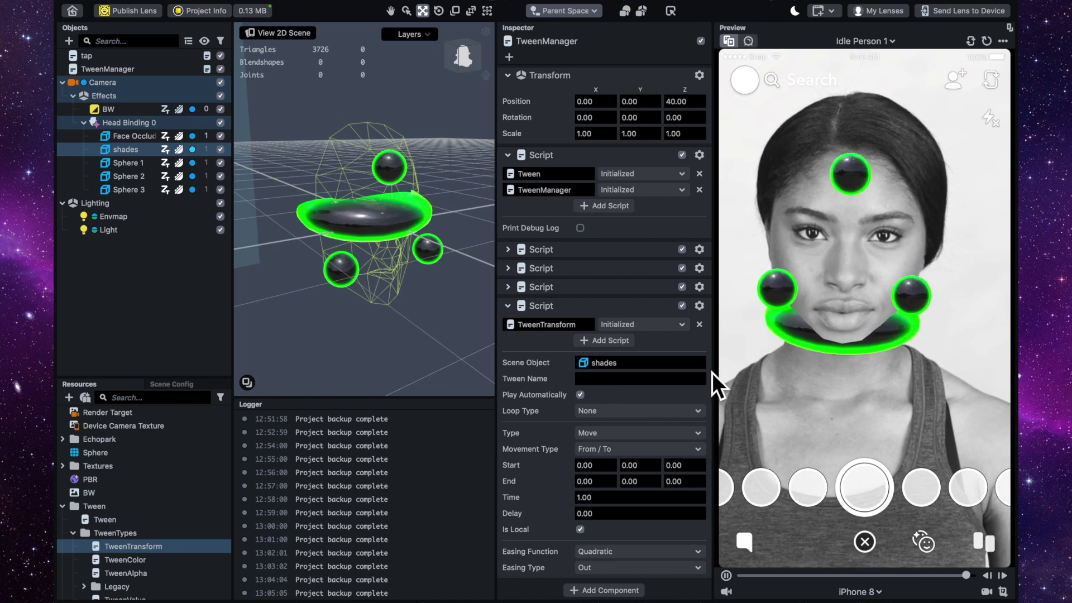
{"action": "left_click", "coordinate": [602, 437]}
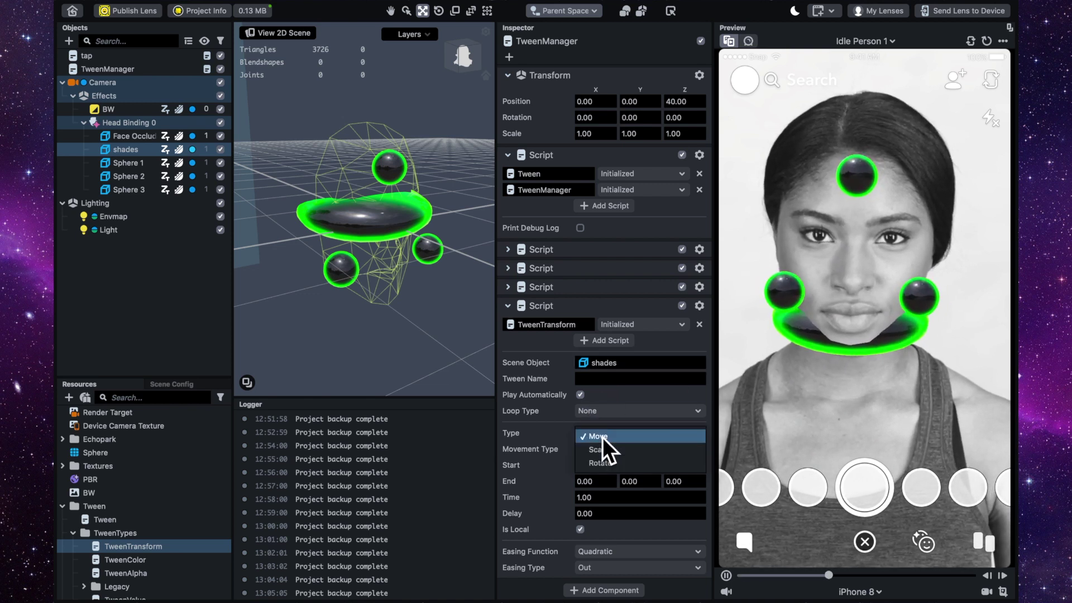
{"action": "left_click", "coordinate": [617, 454]}
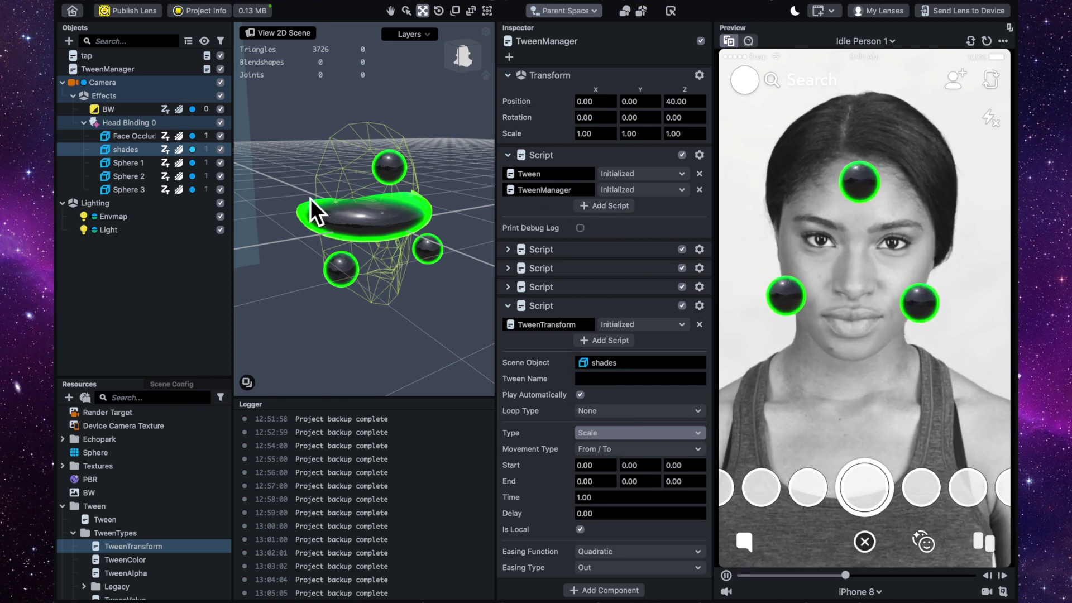
- Copy the shades object's X and Y scale into its tween's Start values, 1.3009 and 0.5172
{"action": "left_click", "coordinate": [128, 153]}
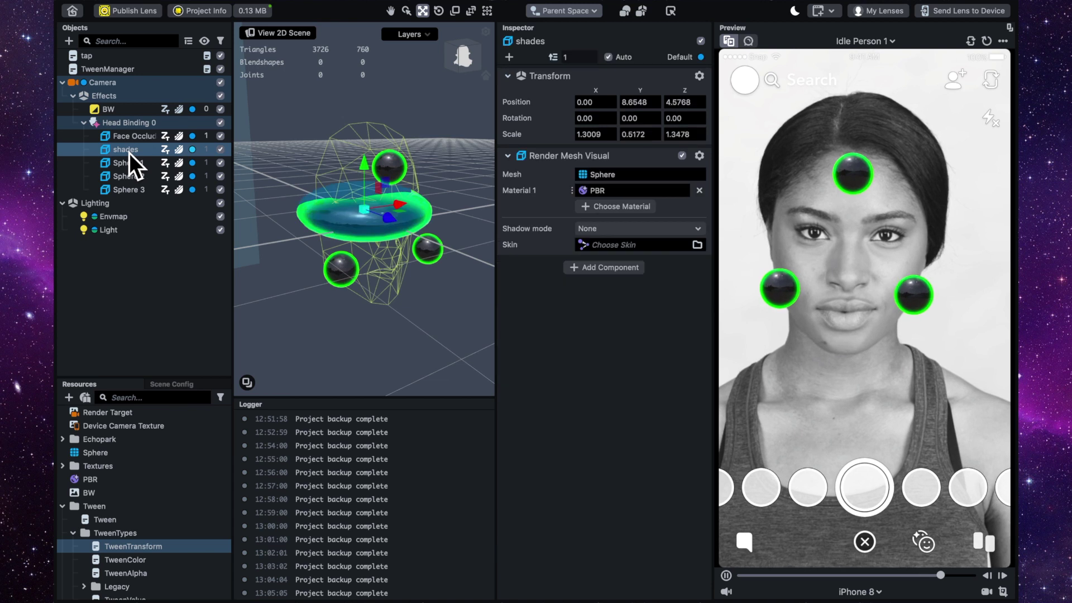
{"action": "left_click", "coordinate": [129, 151]}
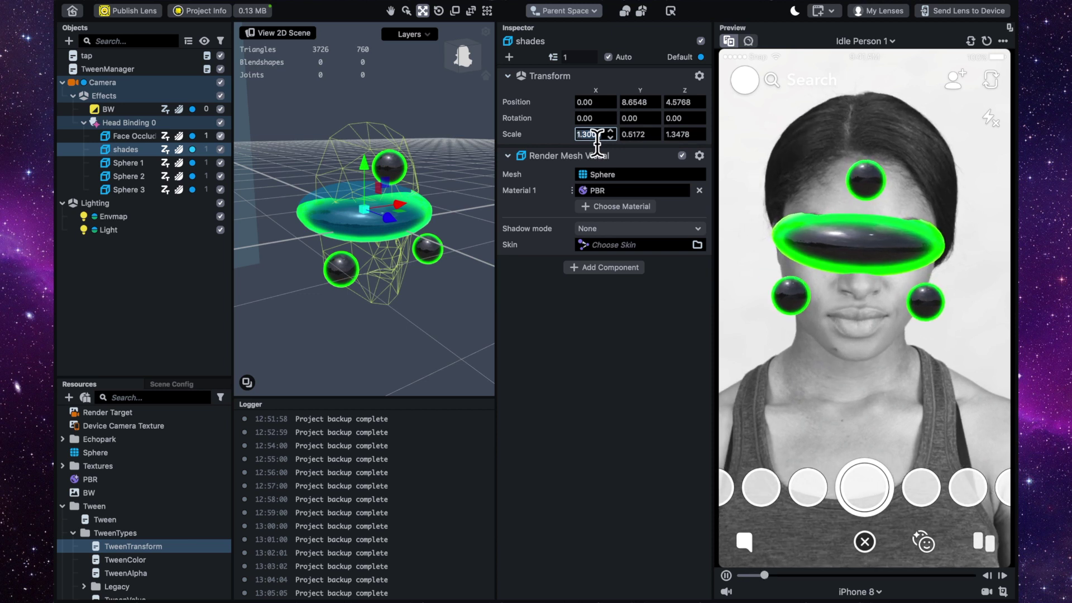
{"action": "left_click", "coordinate": [116, 71]}
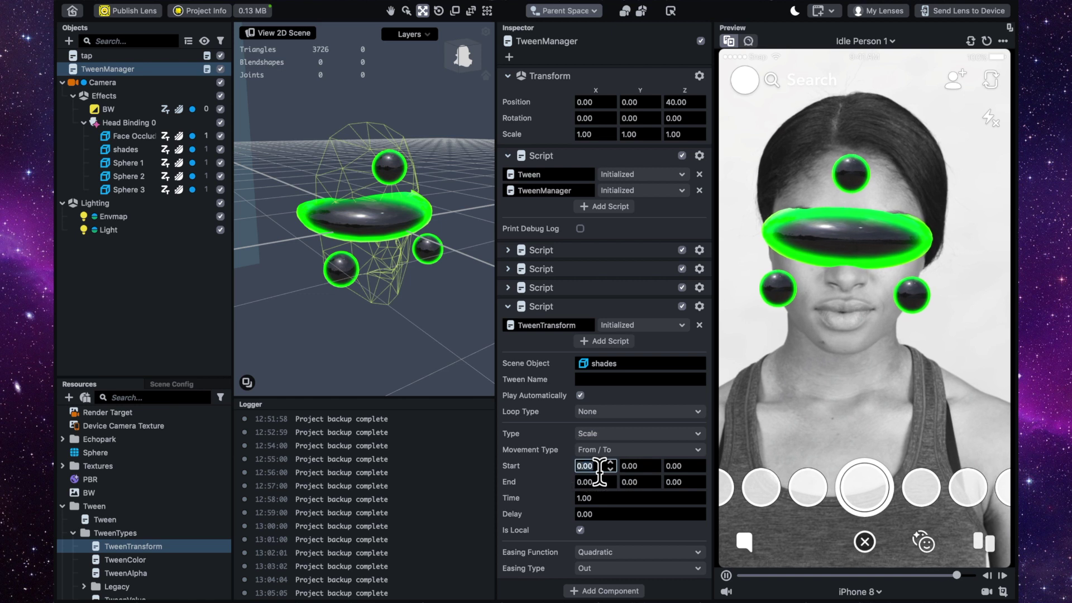
{"action": "type", "text": "1.3009"}
{"action": "left_click", "coordinate": [799, 431]}
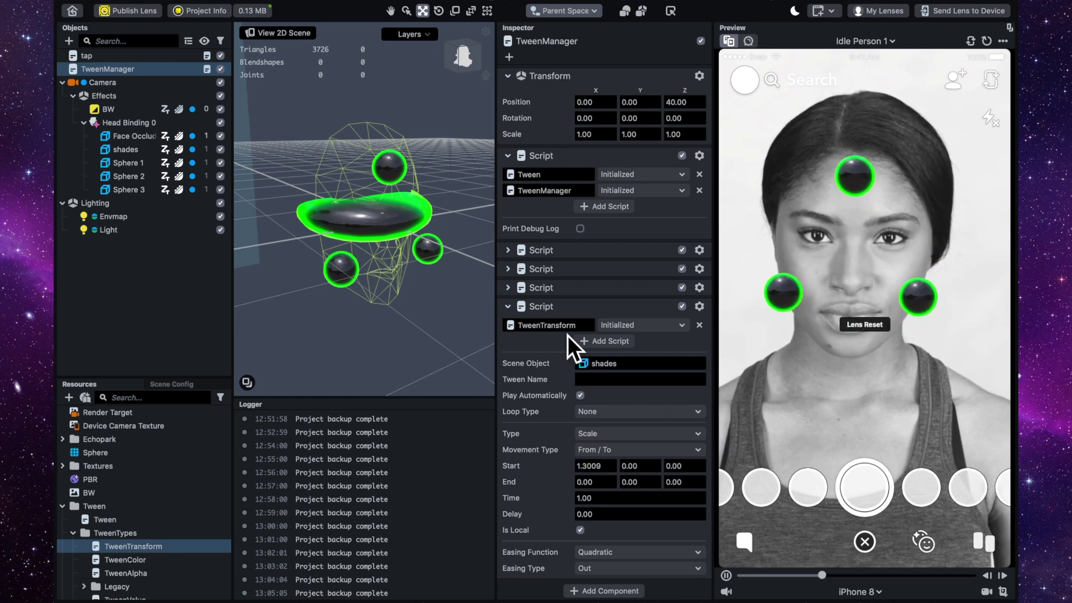
{"action": "left_click", "coordinate": [130, 150]}
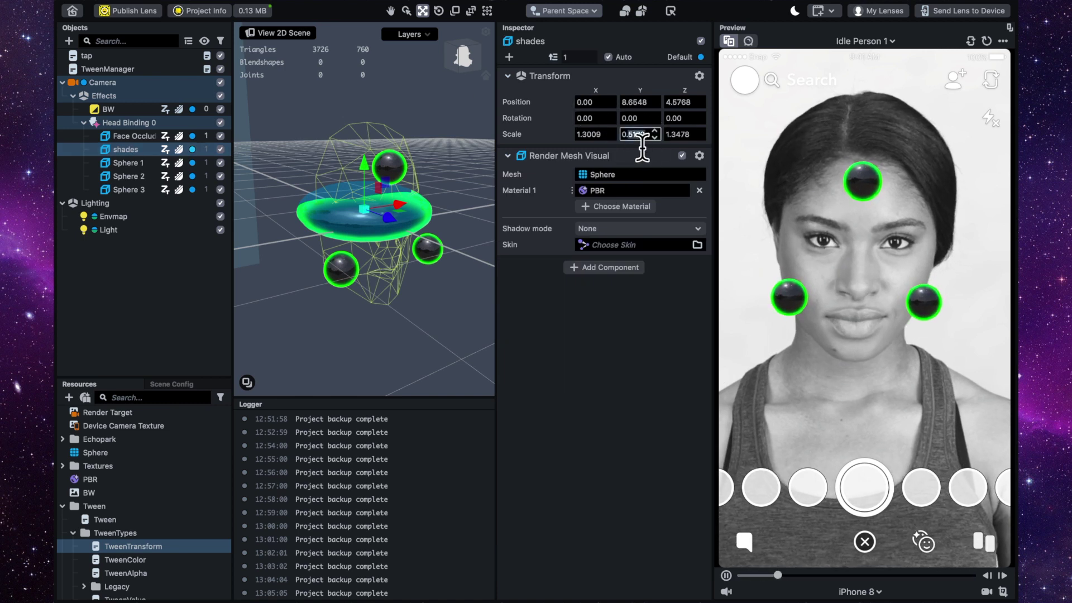
{"action": "left_click", "coordinate": [116, 69]}
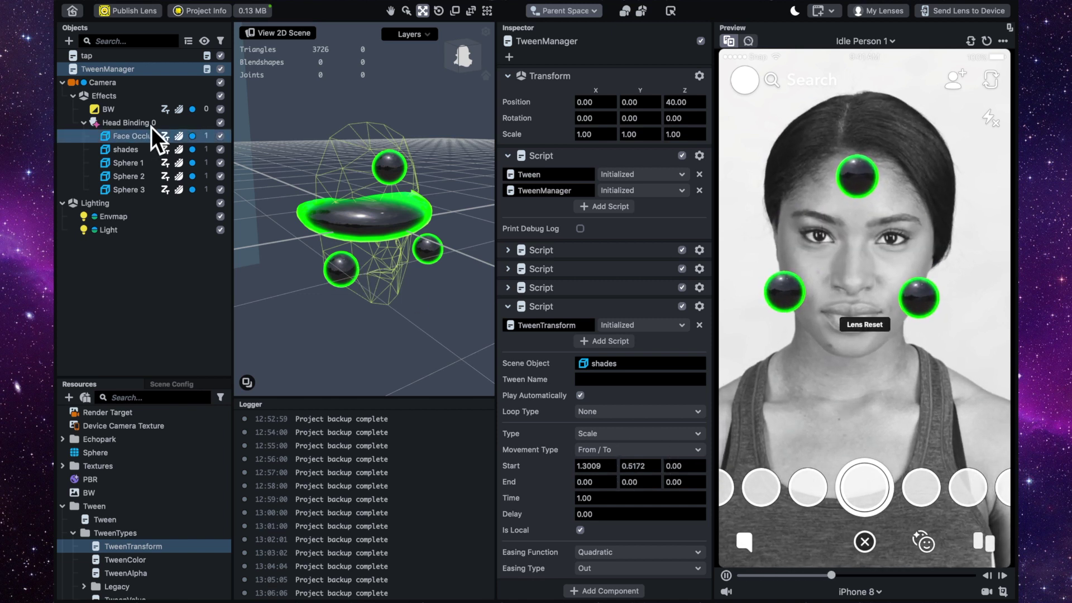
- Copy the shades object's Z scale into its tween's Start Z value, 1.3478
{"action": "left_click", "coordinate": [134, 154]}
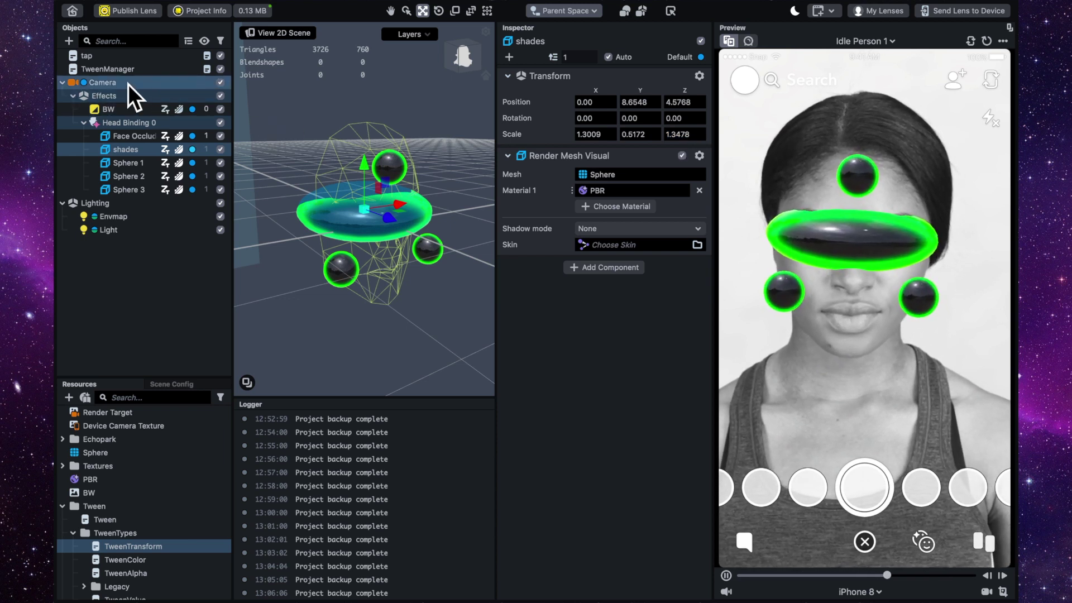
{"action": "left_click", "coordinate": [108, 69]}
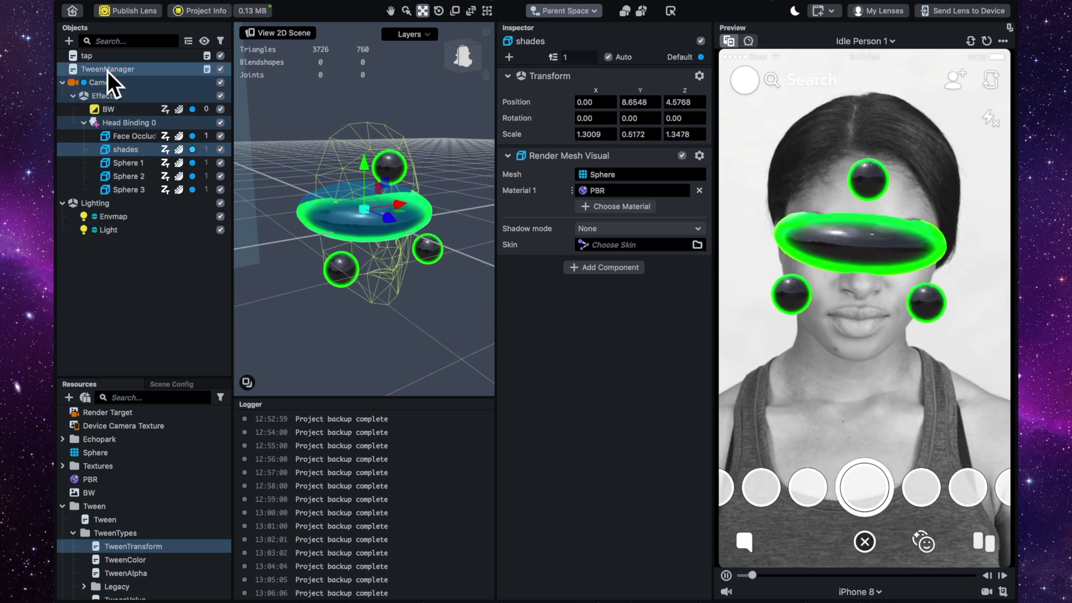
{"action": "left_click", "coordinate": [681, 466]}
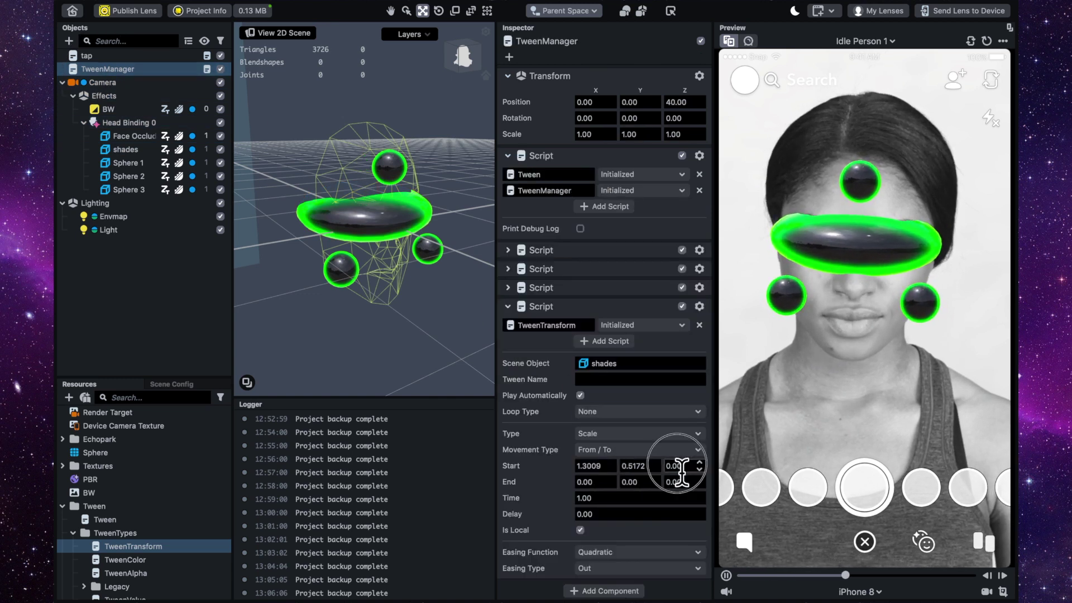
{"action": "left_click", "coordinate": [797, 426]}
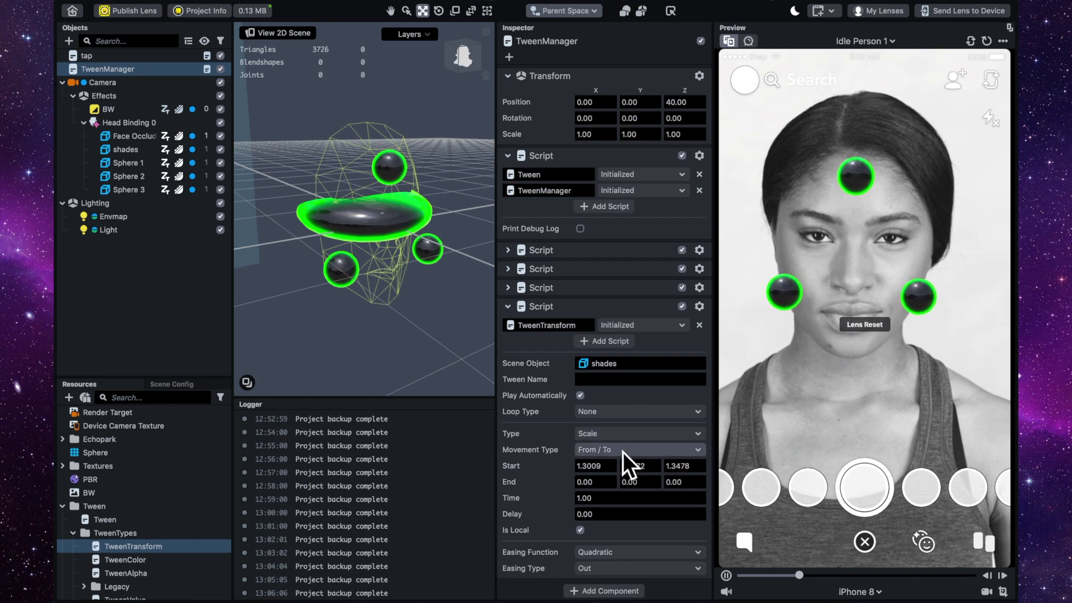
{"action": "left_click", "coordinate": [592, 481]}
{"action": "type", "text": "0.517"}
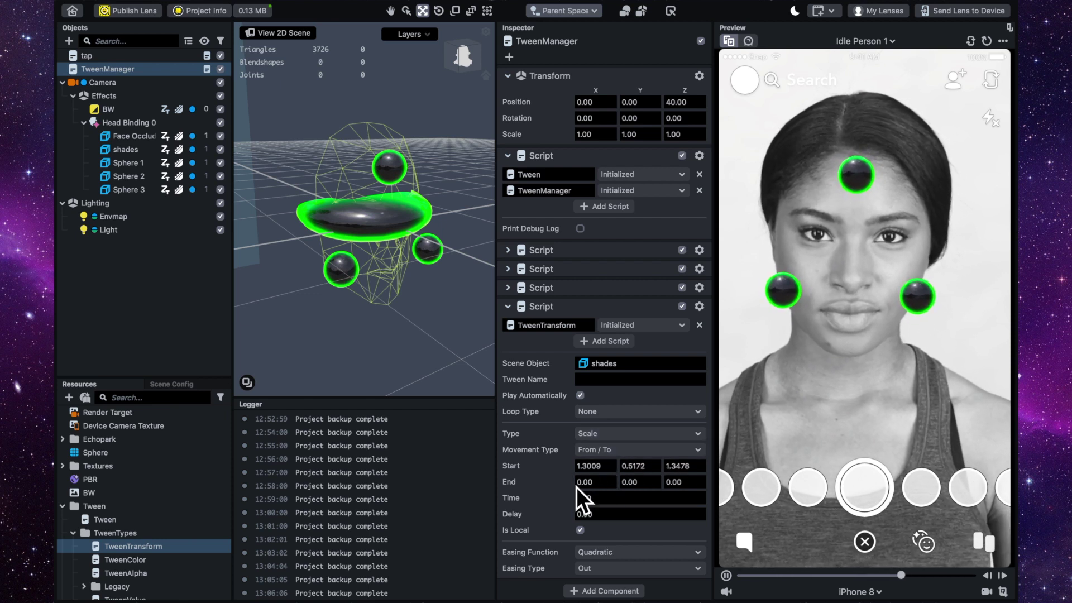
{"action": "left_click", "coordinate": [610, 452]}
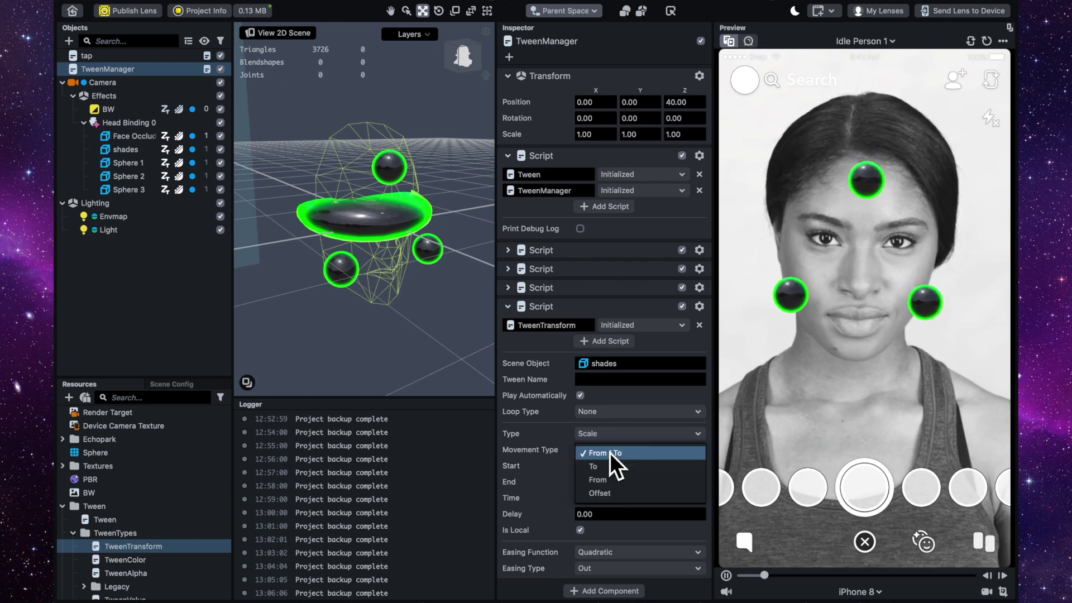
{"action": "left_click", "coordinate": [610, 452]}
{"action": "left_click", "coordinate": [610, 414]}
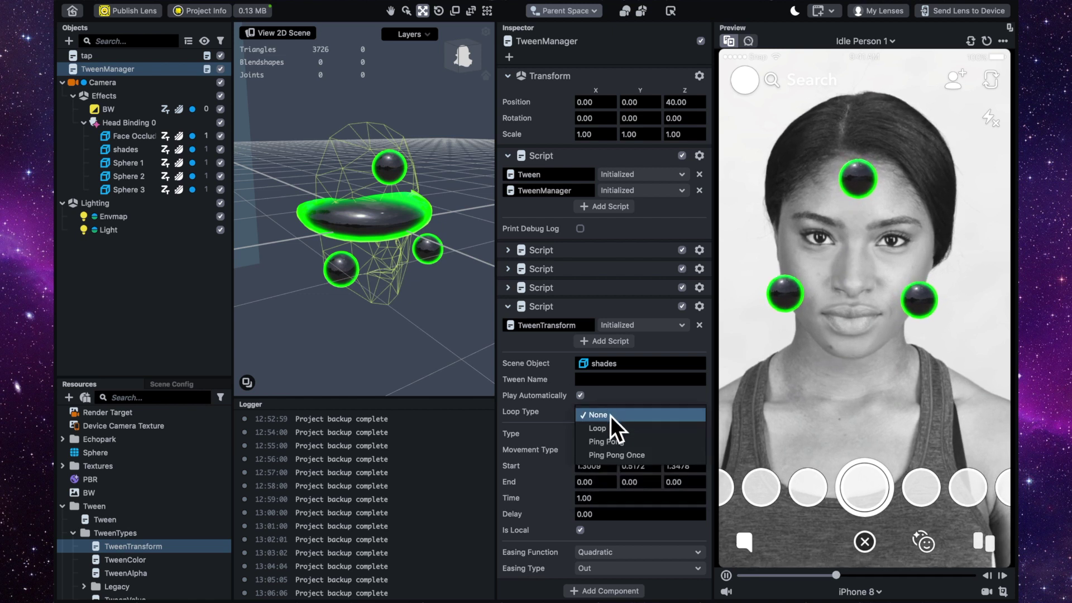
{"action": "left_click", "coordinate": [621, 442]}
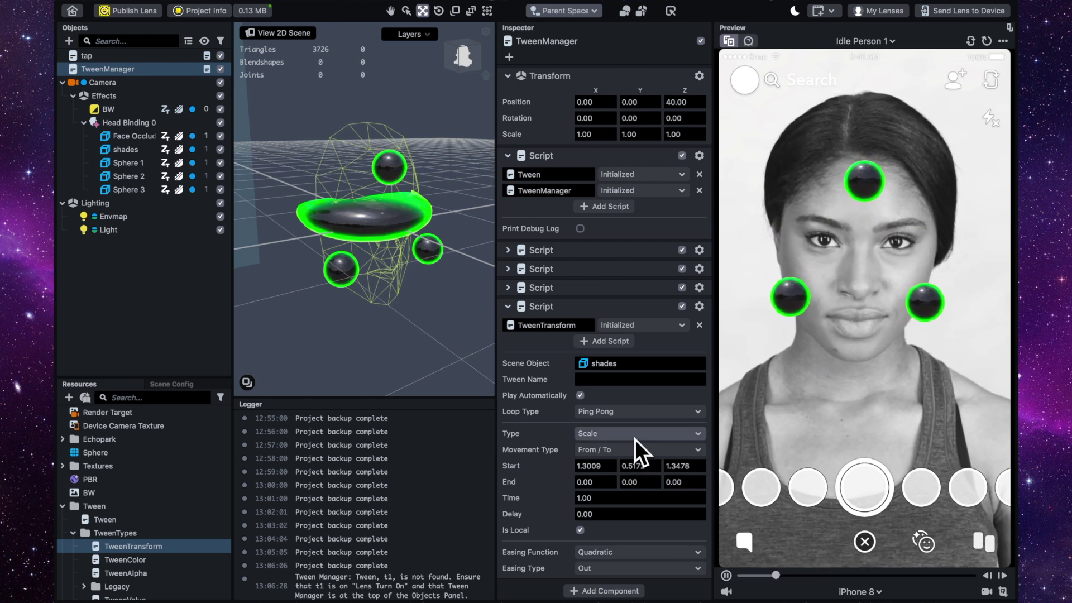
{"action": "left_click", "coordinate": [622, 414]}
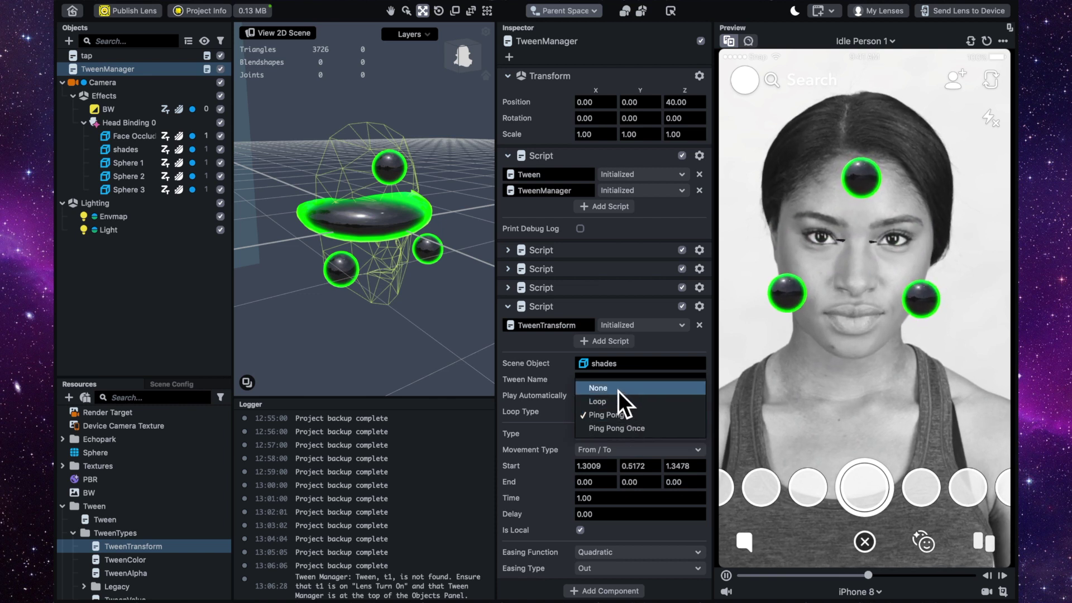
{"action": "left_click", "coordinate": [618, 389]}
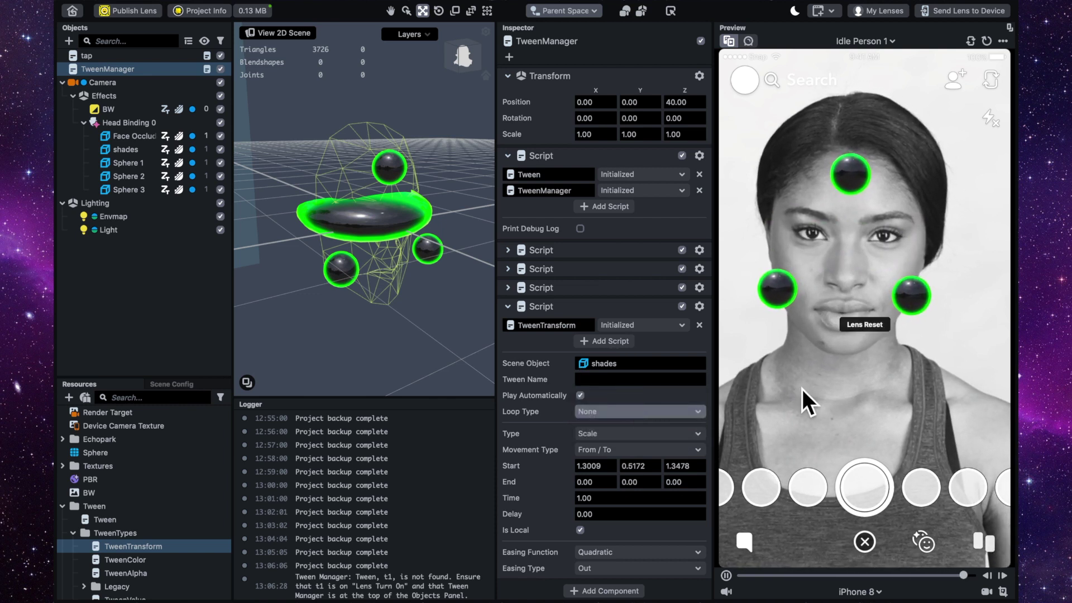
- Name the shades scale tween t1, disable Play Automatically and test it with a tap in the preview
{"action": "left_click", "coordinate": [627, 380]}
{"action": "type", "text": "t"}
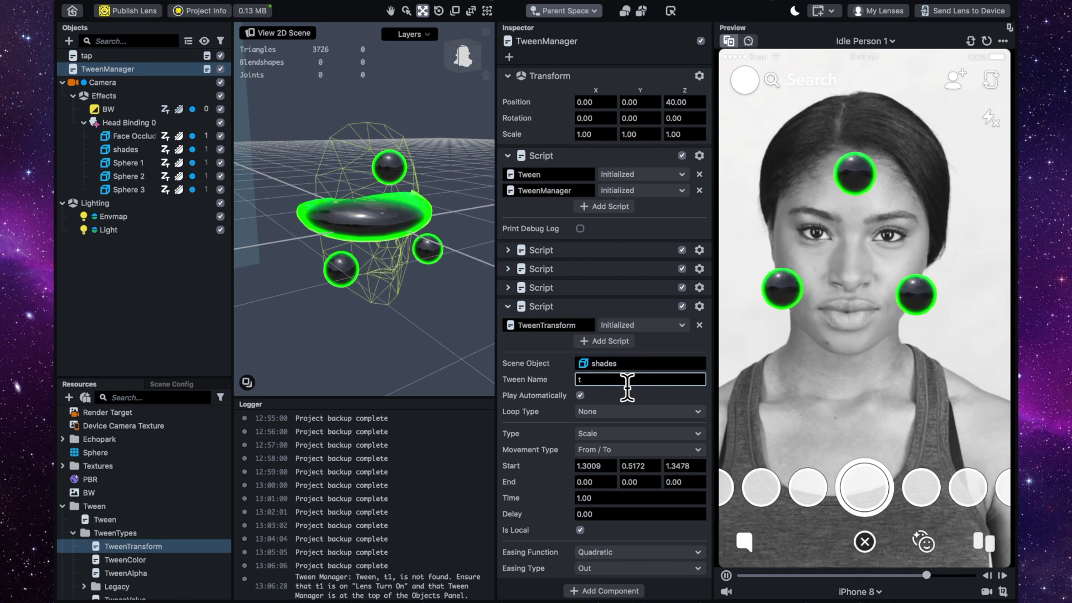
{"action": "type", "text": "1"}
{"action": "left_click", "coordinate": [763, 391]}
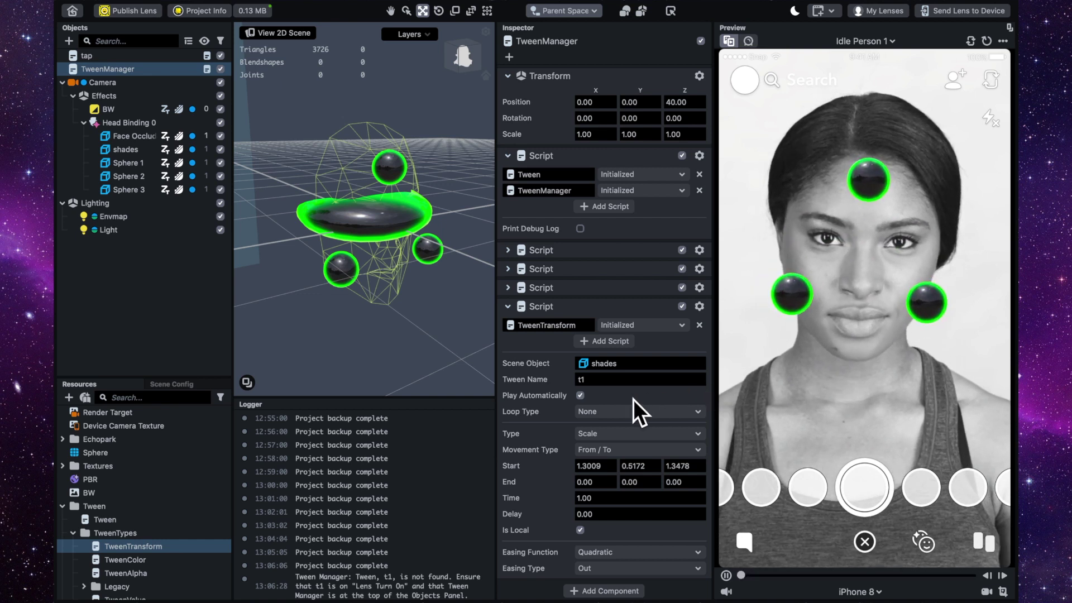
{"action": "left_click", "coordinate": [587, 397]}
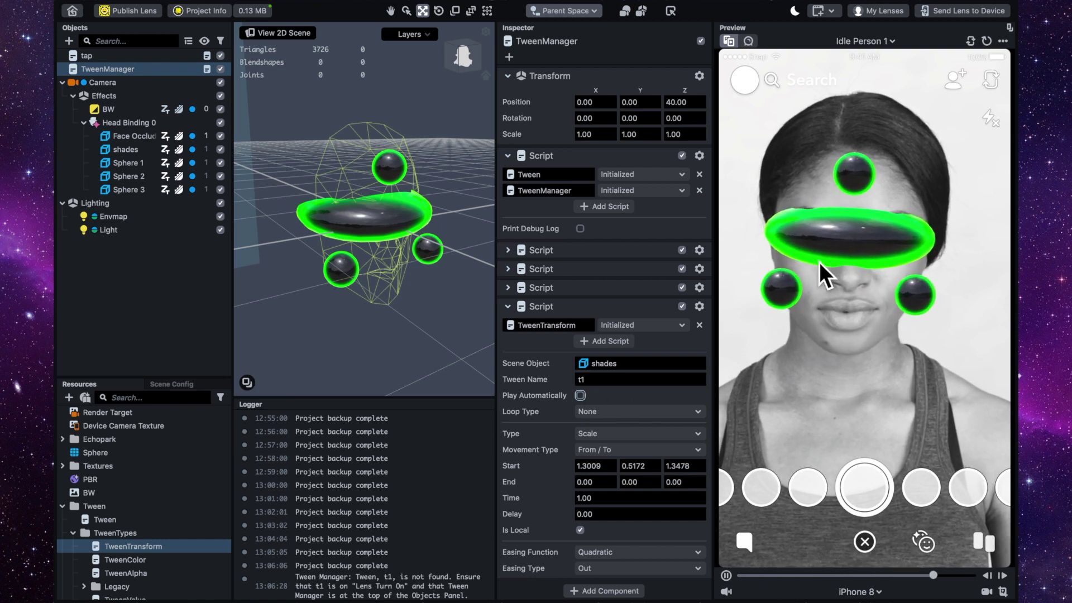
{"action": "left_click", "coordinate": [872, 353]}
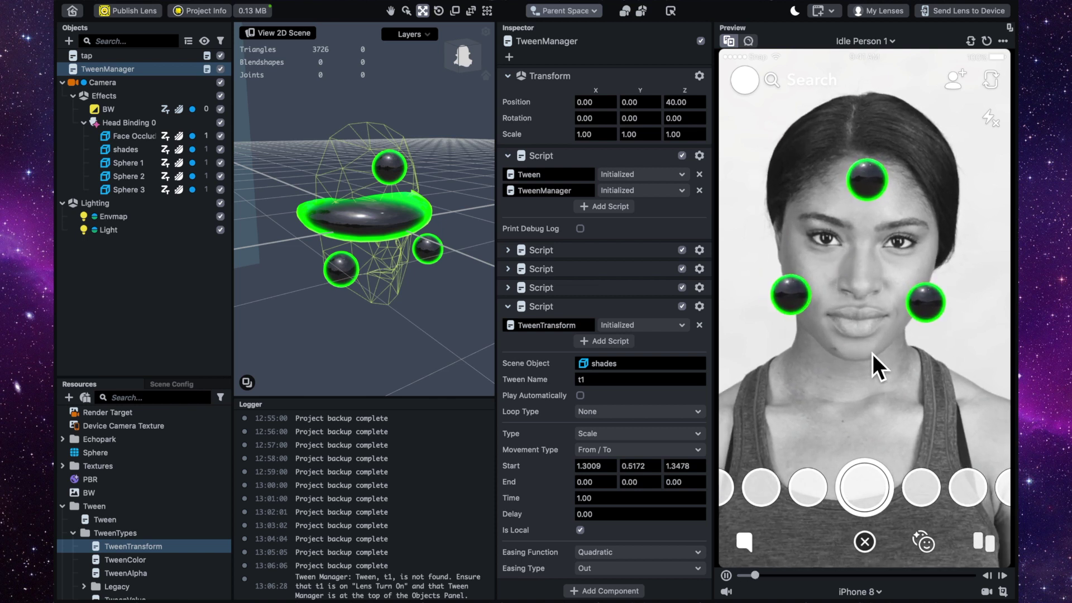
- Duplicate the t1 TweenTransform script on TweenManager and rename the copy's tween to t2
{"action": "right_click", "coordinate": [557, 312]}
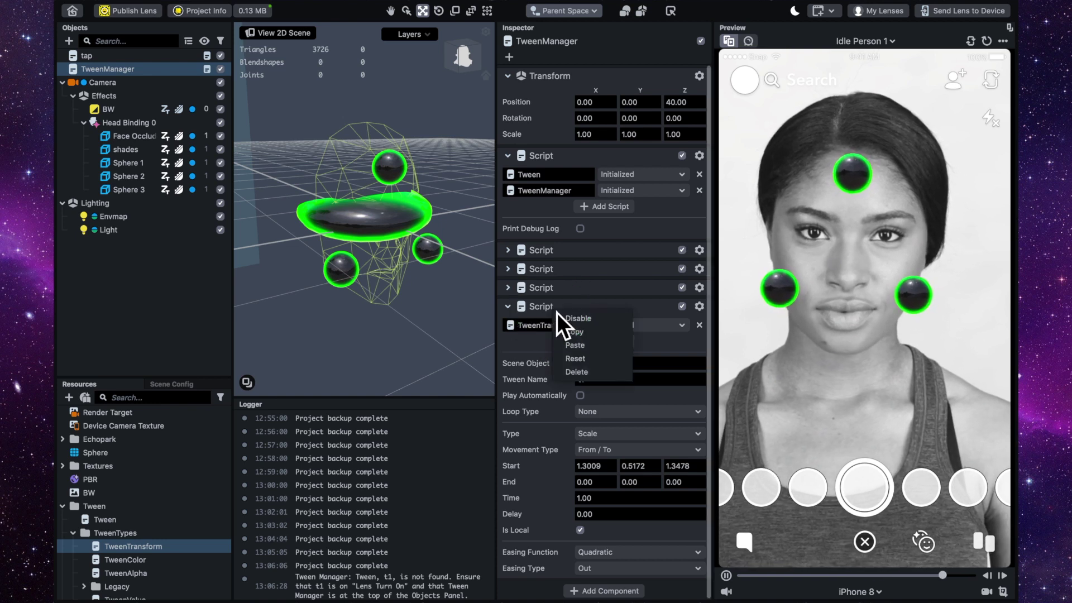
{"action": "left_click", "coordinate": [570, 331]}
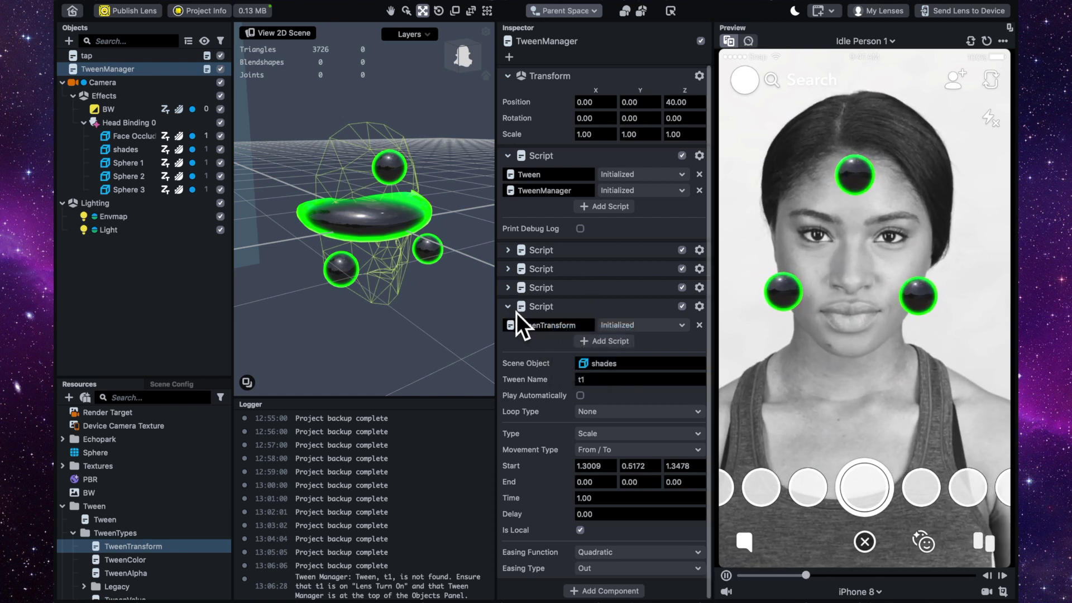
{"action": "left_click", "coordinate": [515, 312]}
{"action": "right_click", "coordinate": [559, 354]}
{"action": "left_click", "coordinate": [571, 361]}
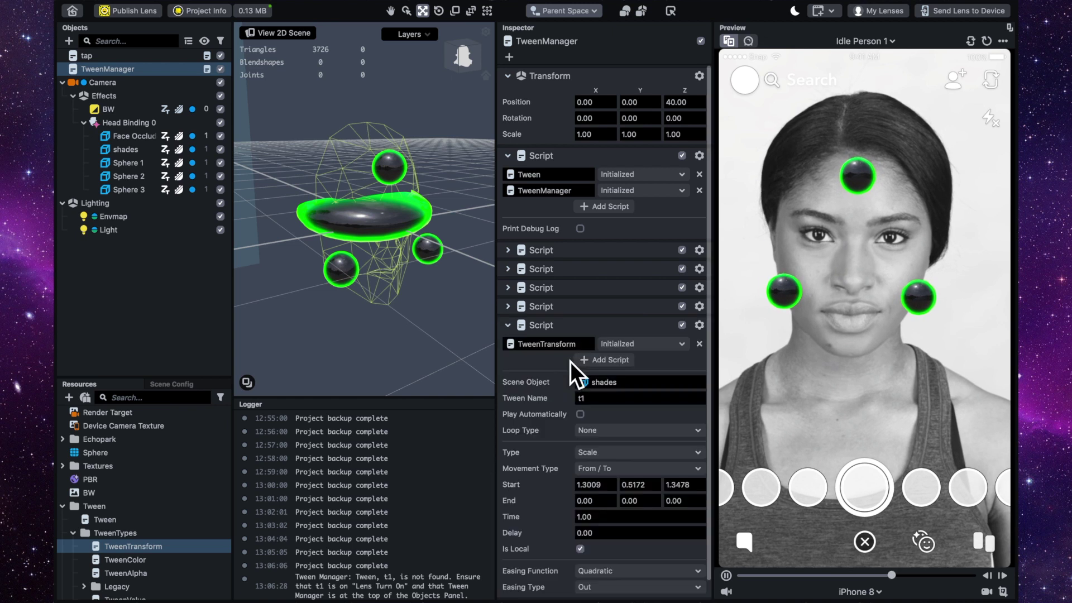
{"action": "scroll", "coordinate": [575, 412], "scroll_direction": "down", "scroll_amount": 1}
{"action": "left_click", "coordinate": [624, 379]}
{"action": "key", "text": "BackSpace"}
{"action": "type", "text": "2"}
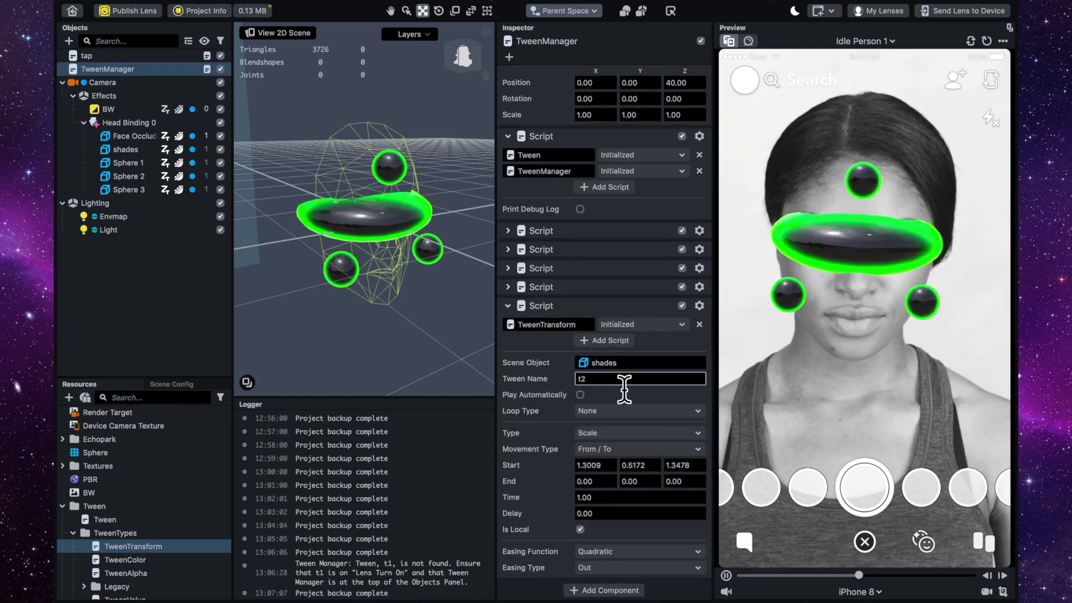
{"action": "key", "text": "Return"}
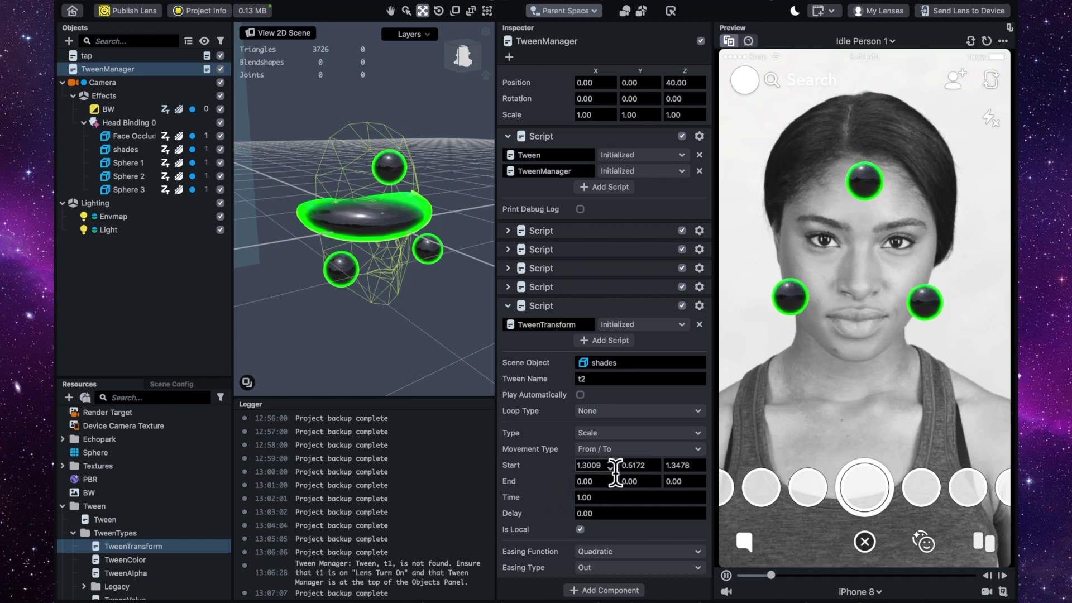
- Swap the t2 tween's scale values, with Start at 0, 0, 0 and End at 1.3009, 0.5172, 1.3478
{"action": "left_click", "coordinate": [599, 469]}
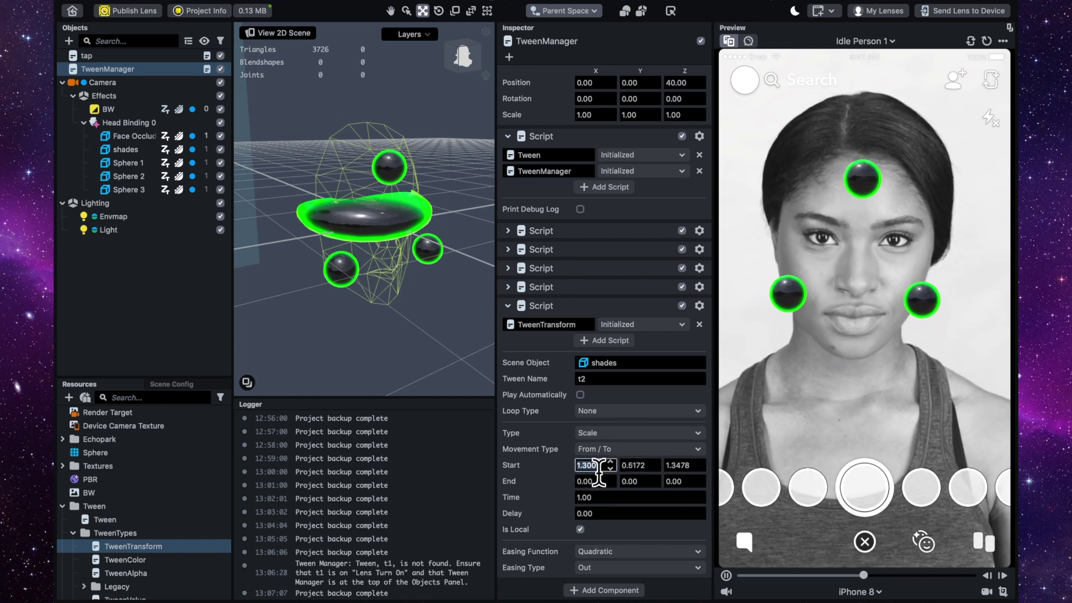
{"action": "key", "text": "ctrl+v"}
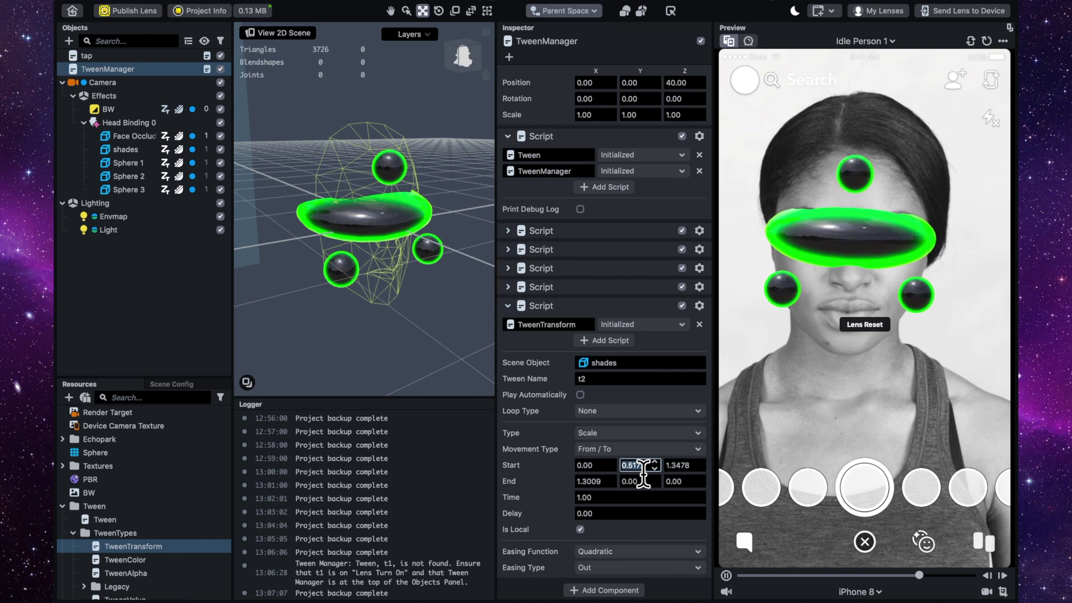
{"action": "key", "text": "ctrl+v"}
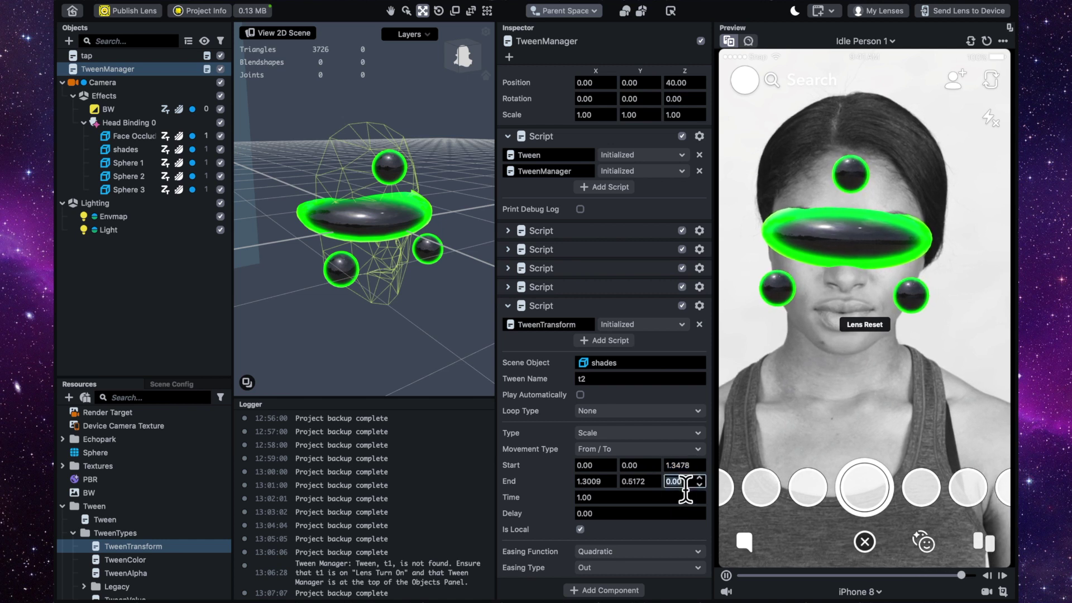
{"action": "key", "text": "ctrl+v"}
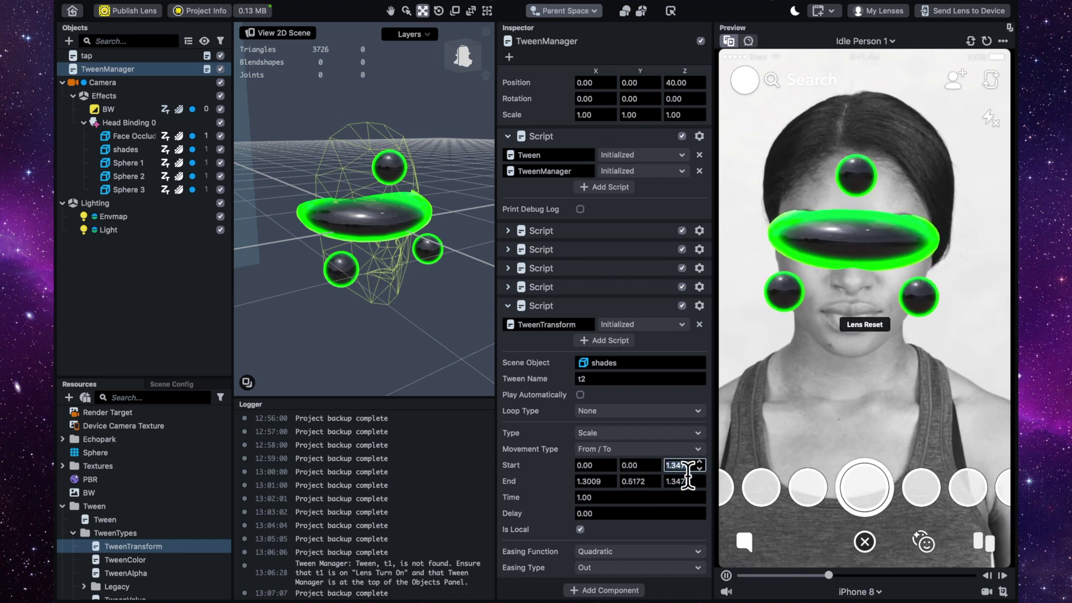
{"action": "left_click", "coordinate": [798, 440]}
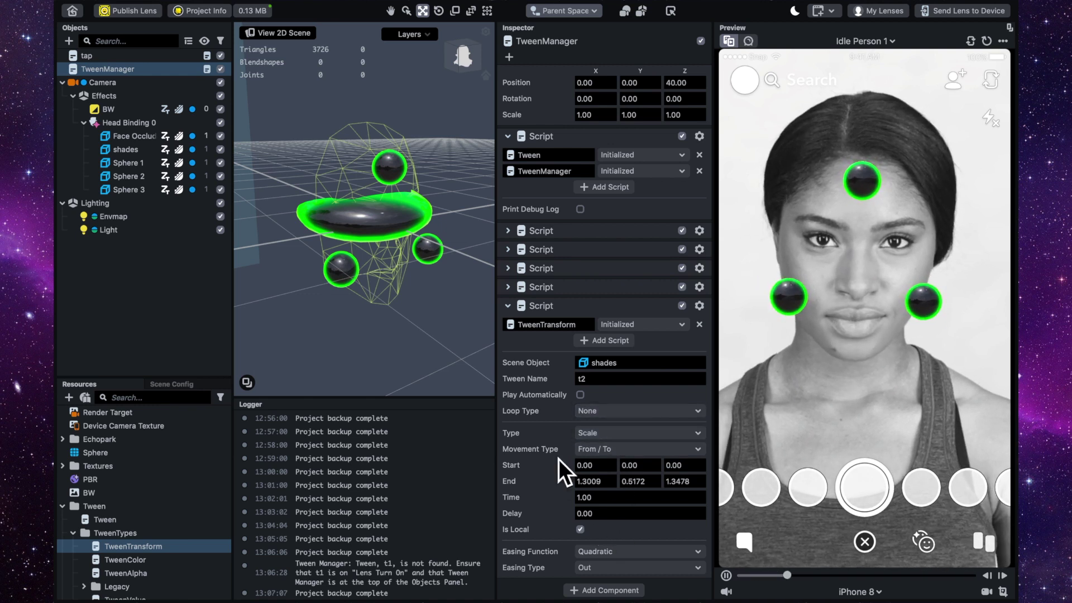
- Duplicate the Behavior script on the tap object as a second script on the same object
{"action": "left_click", "coordinate": [103, 58]}
{"action": "left_click", "coordinate": [632, 165]}
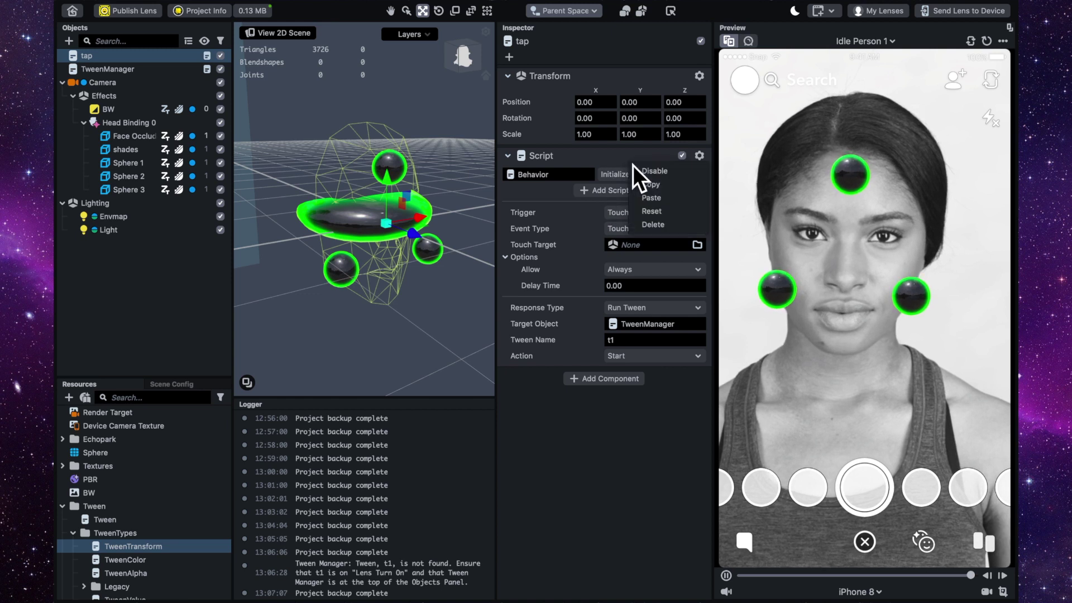
{"action": "left_click", "coordinate": [643, 188]}
{"action": "right_click", "coordinate": [614, 415]}
{"action": "left_click", "coordinate": [627, 422]}
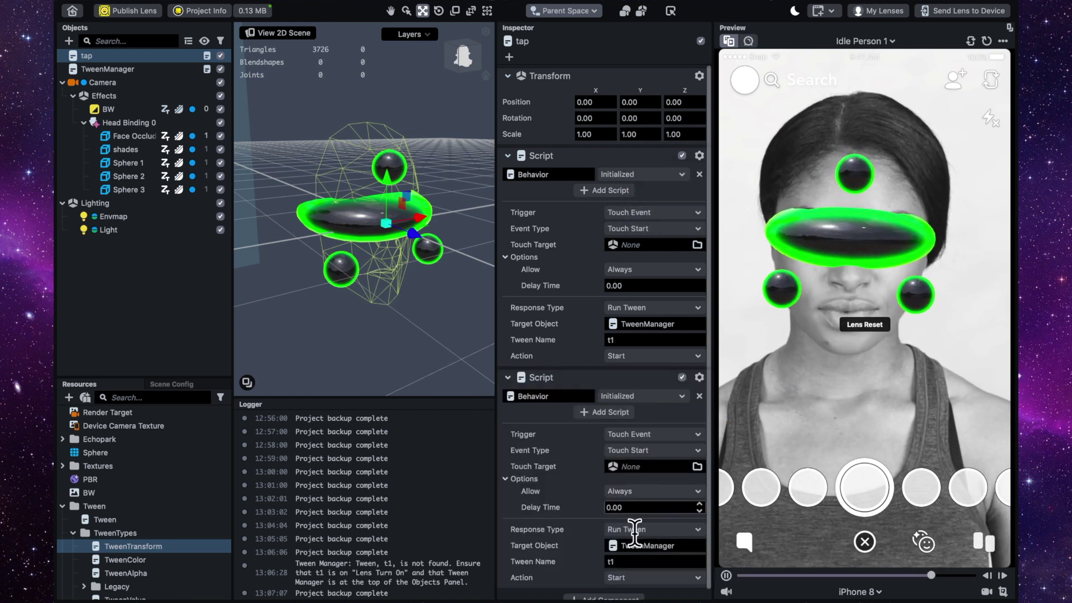
- Set the duplicated Behavior's tween name to t2 and its event type to Touch End
{"action": "scroll", "coordinate": [630, 547], "scroll_direction": "down", "scroll_amount": 1}
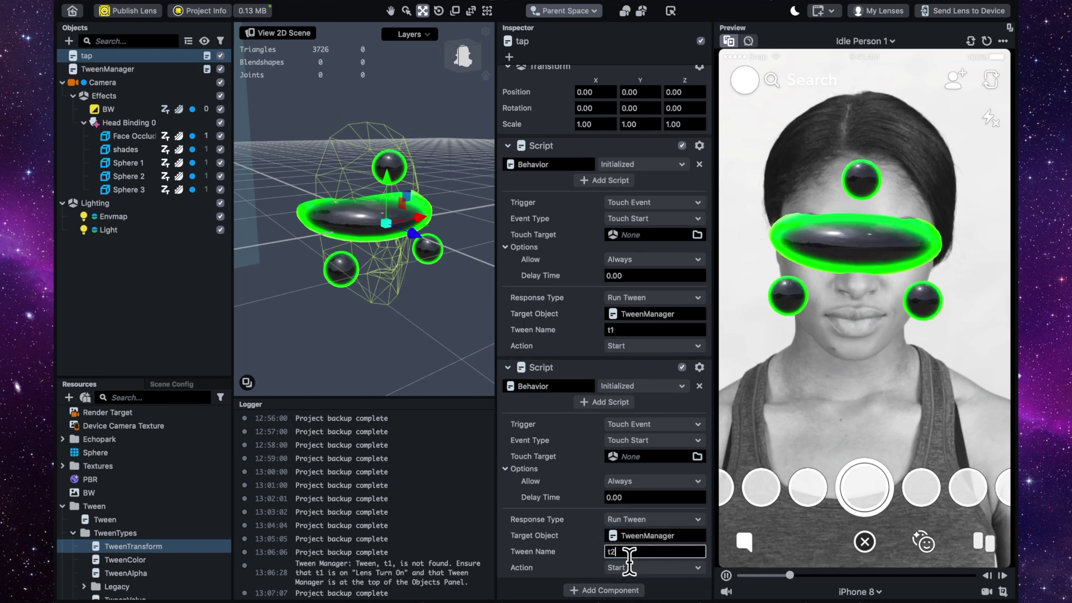
{"action": "left_click", "coordinate": [643, 442]}
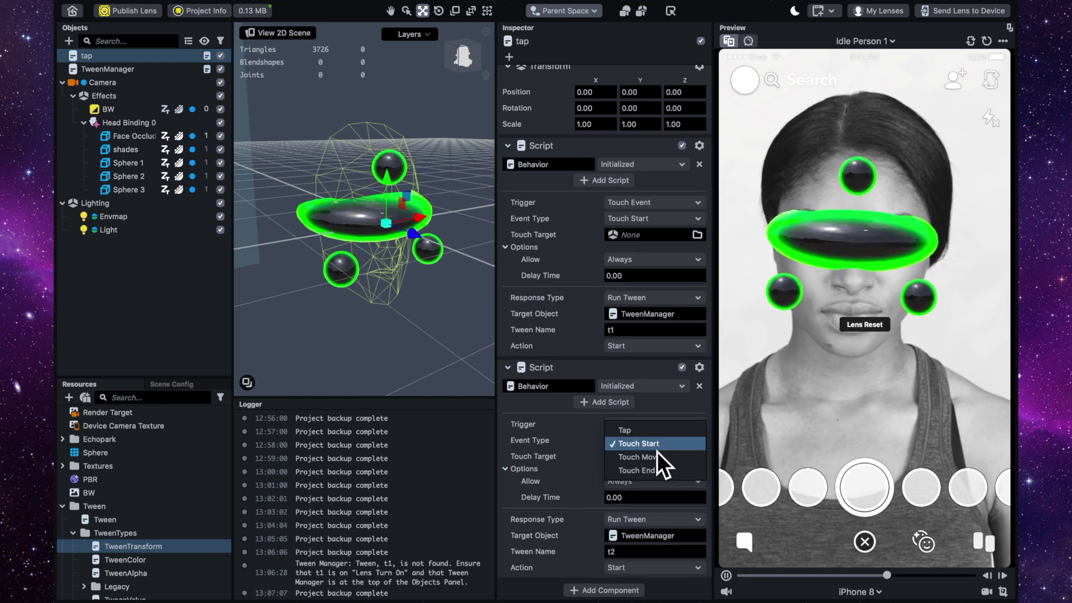
{"action": "left_click", "coordinate": [656, 470]}
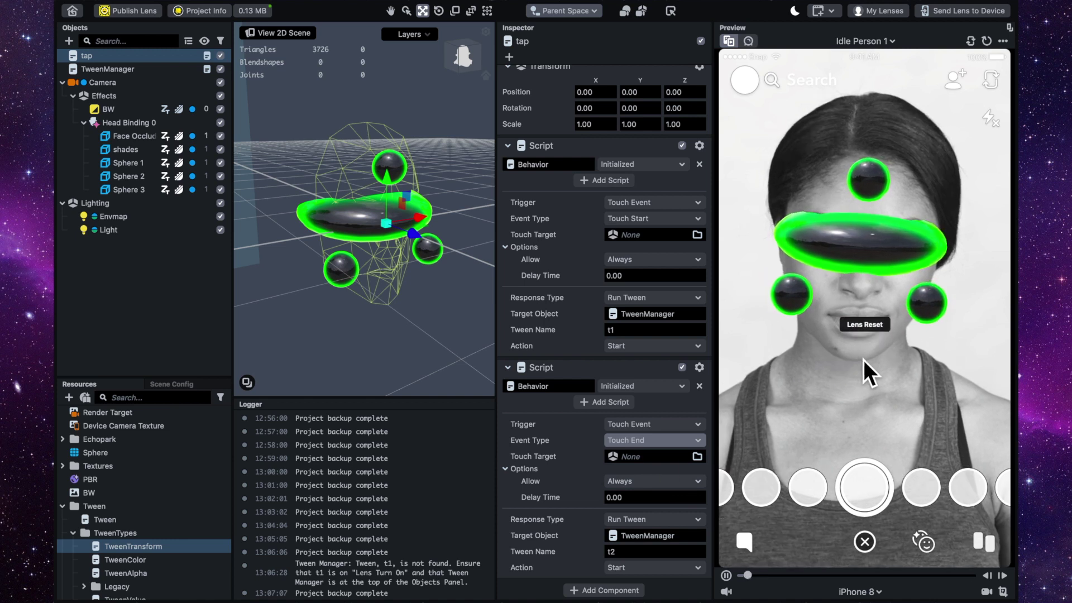
- Test the shades' shrink and grow animations by touching and releasing the face preview
{"action": "left_click", "coordinate": [879, 373]}
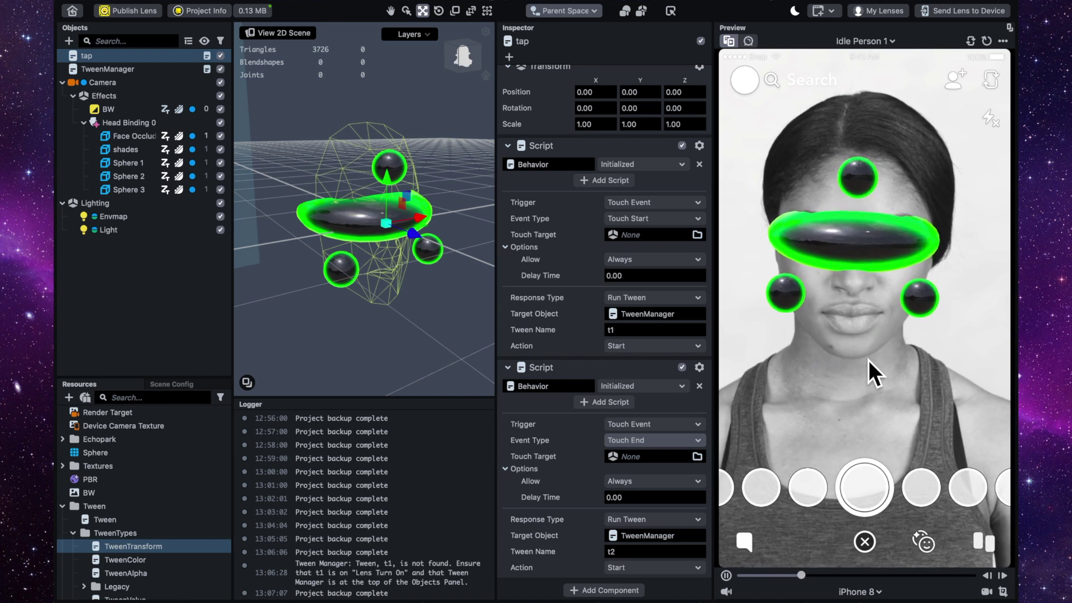
{"action": "left_click", "coordinate": [877, 387]}
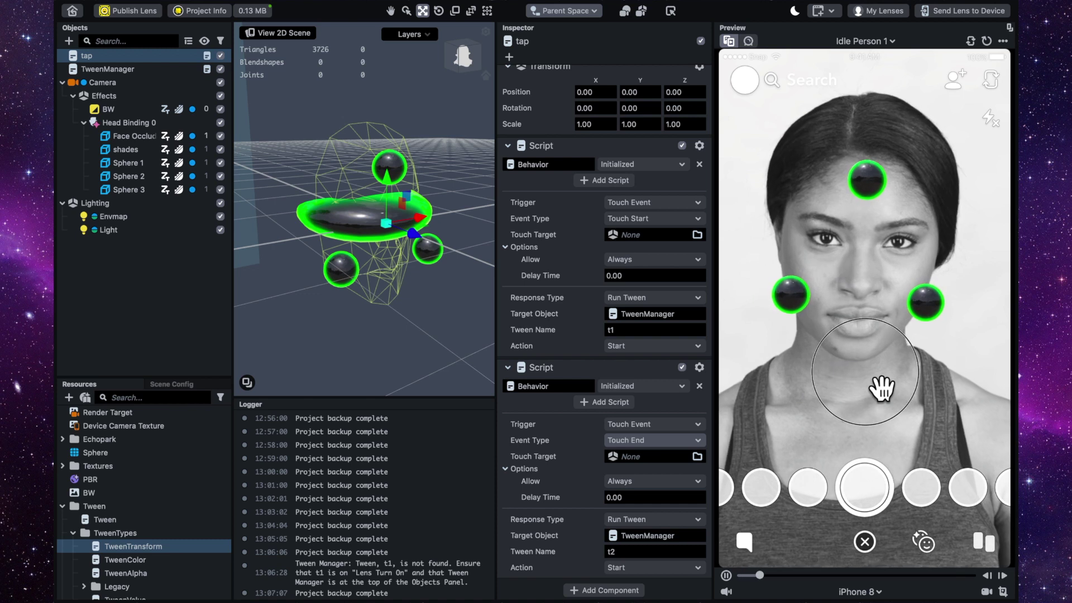
{"action": "left_click_drag", "start_coordinate": [867, 372], "coordinate": [870, 375]}
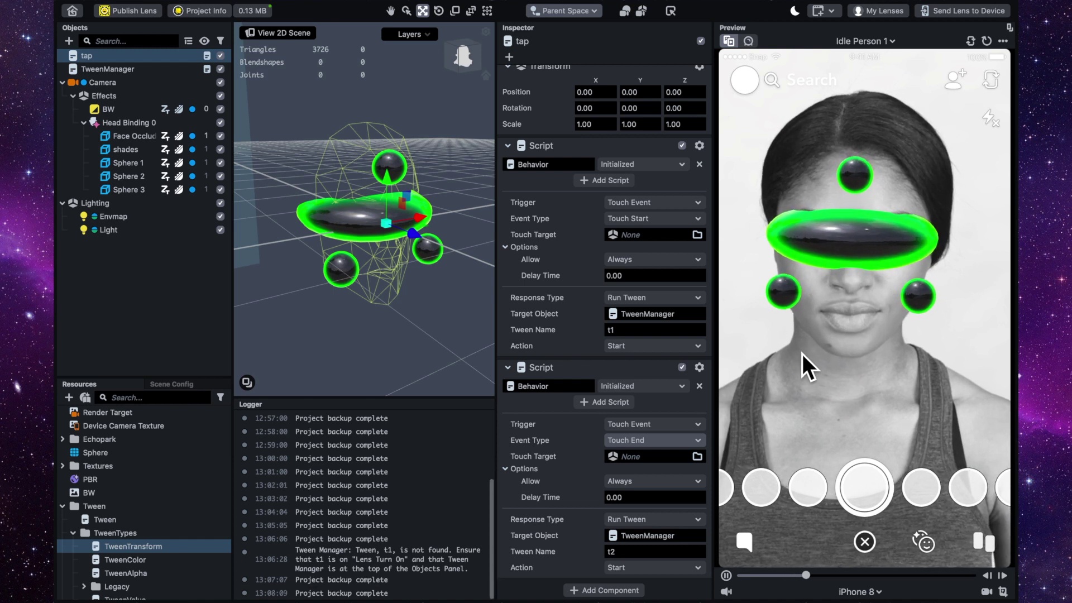
- Add an Eye Color face effect object to the scene
{"action": "left_click", "coordinate": [69, 43]}
{"action": "scroll", "coordinate": [116, 240], "scroll_direction": "down", "scroll_amount": 5}
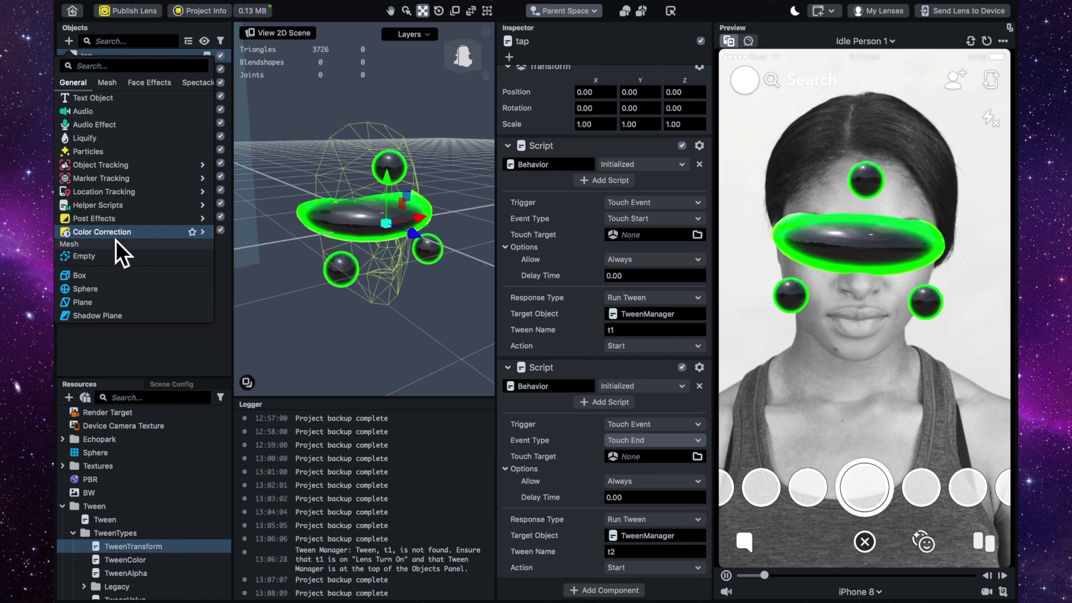
{"action": "scroll", "coordinate": [116, 241], "scroll_direction": "down", "scroll_amount": 3}
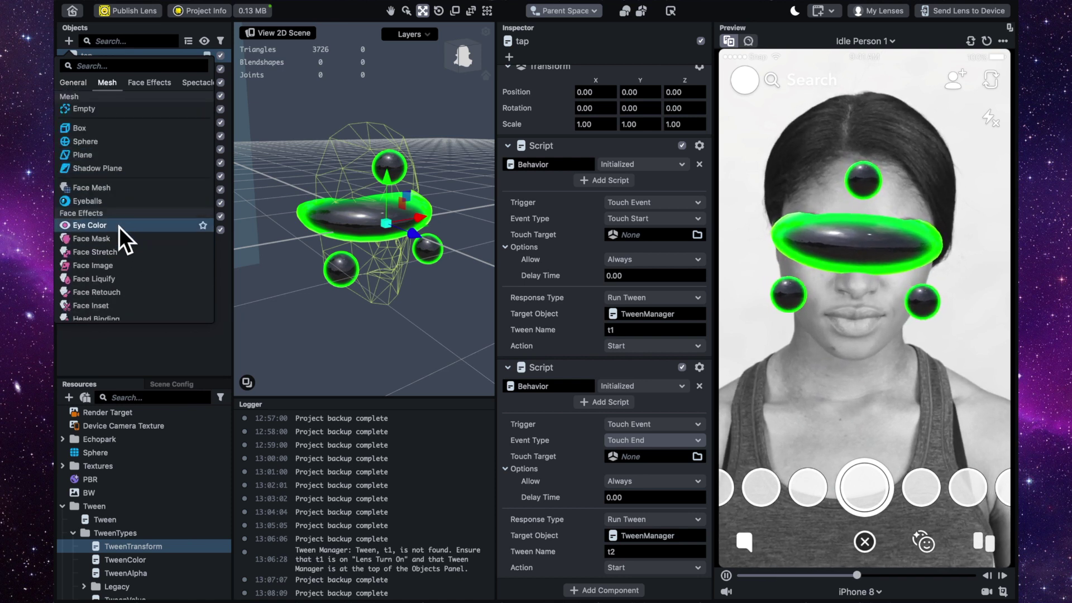
{"action": "key", "text": "Escape"}
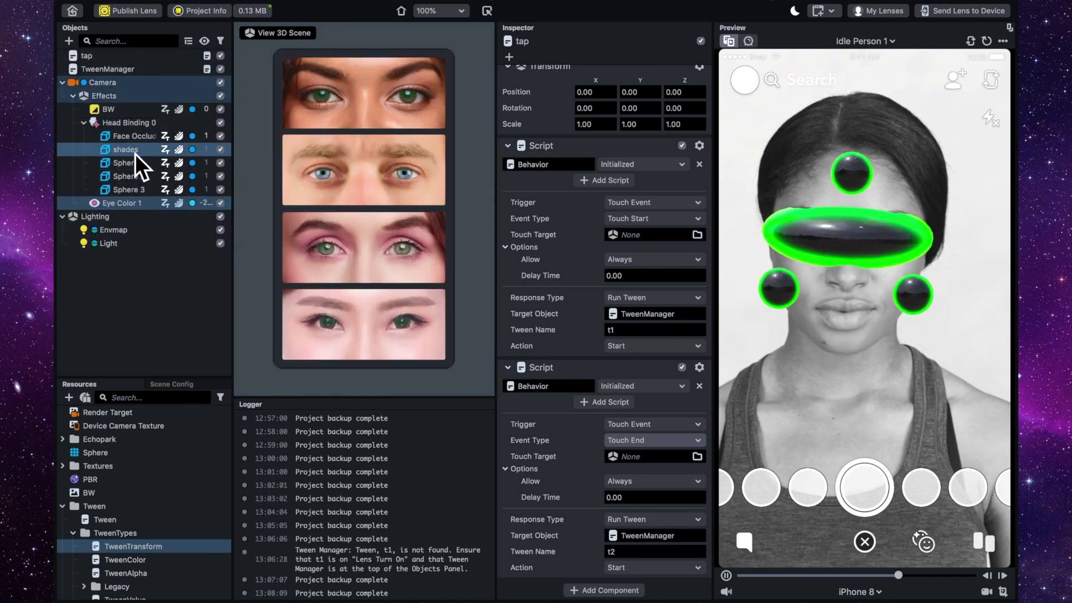
- Check the eye color with the shades briefly hidden, and move Eye Color 1 between BW and Head Binding 0 in the Effects group
{"action": "left_click", "coordinate": [223, 153]}
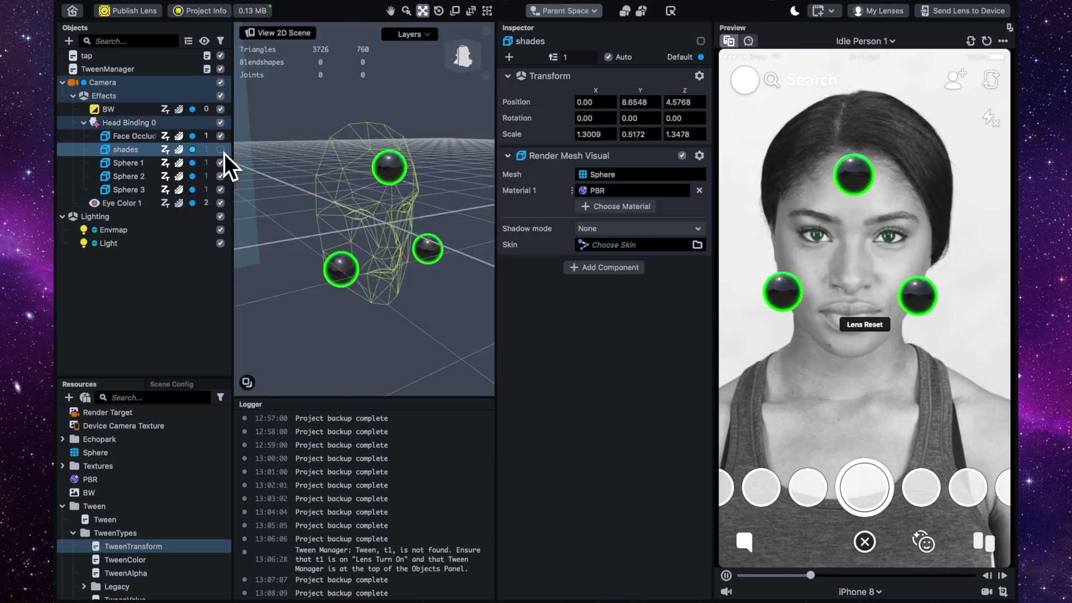
{"action": "left_click", "coordinate": [222, 151]}
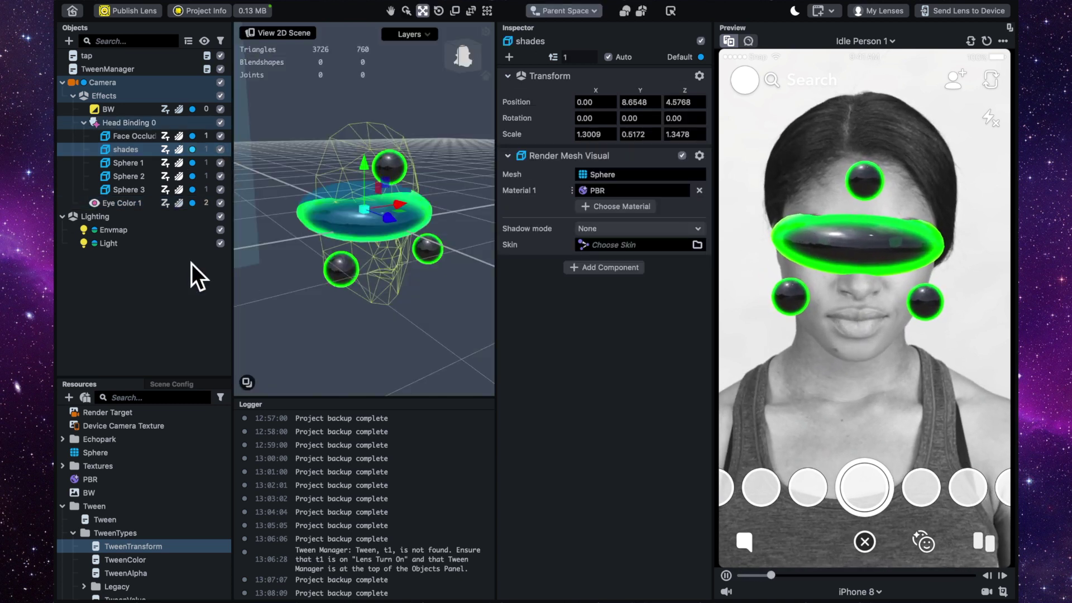
{"action": "left_click_drag", "start_coordinate": [126, 209], "coordinate": [126, 121]}
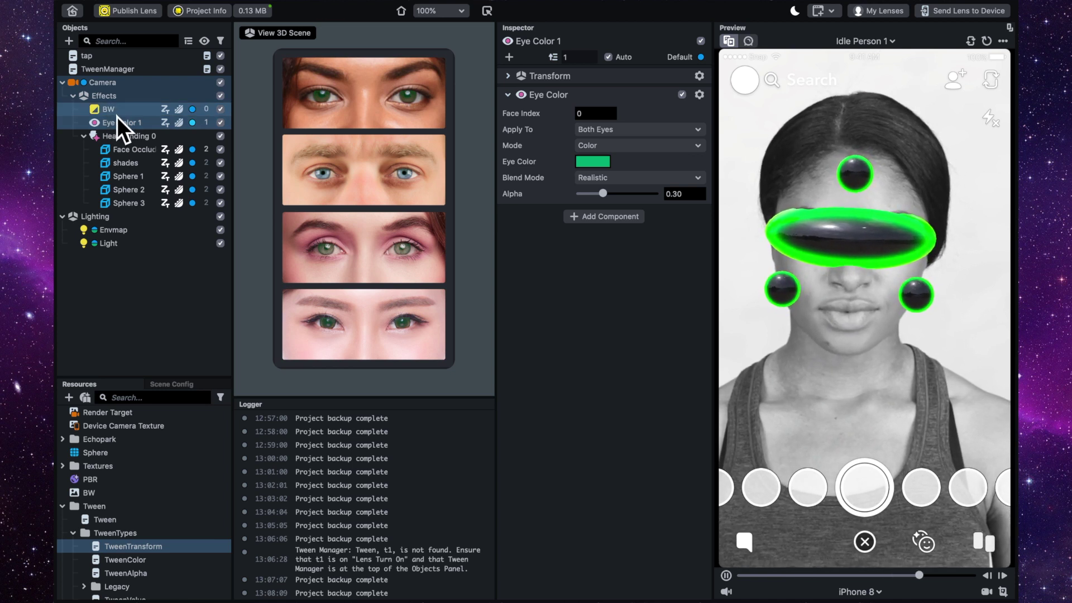
{"action": "double_click", "coordinate": [117, 117]}
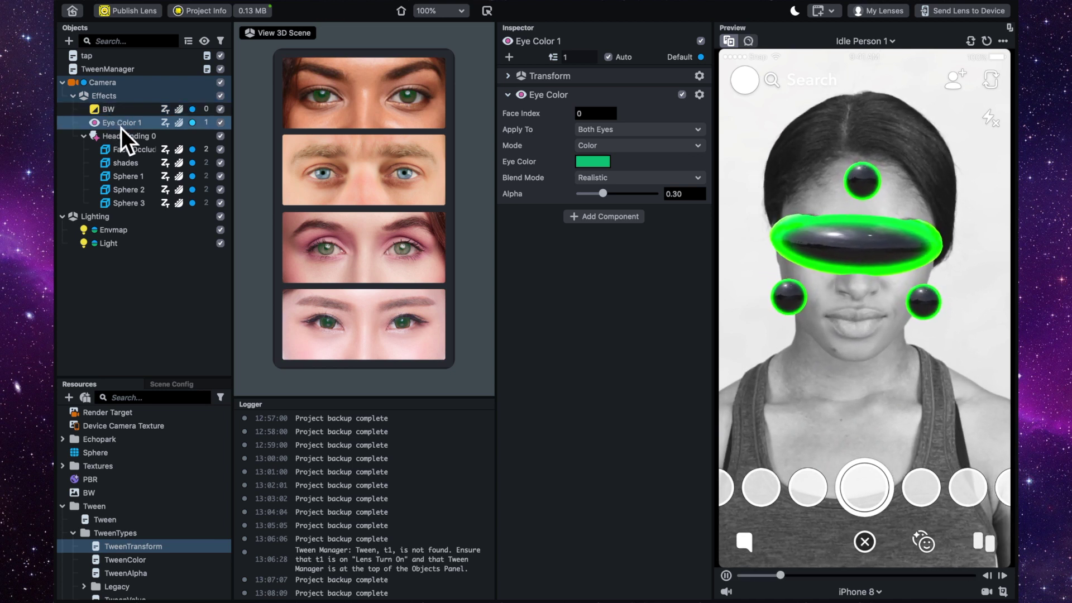
- Set the color of Eye Color 1 to the bright green Spring swatch
{"action": "left_click", "coordinate": [604, 163]}
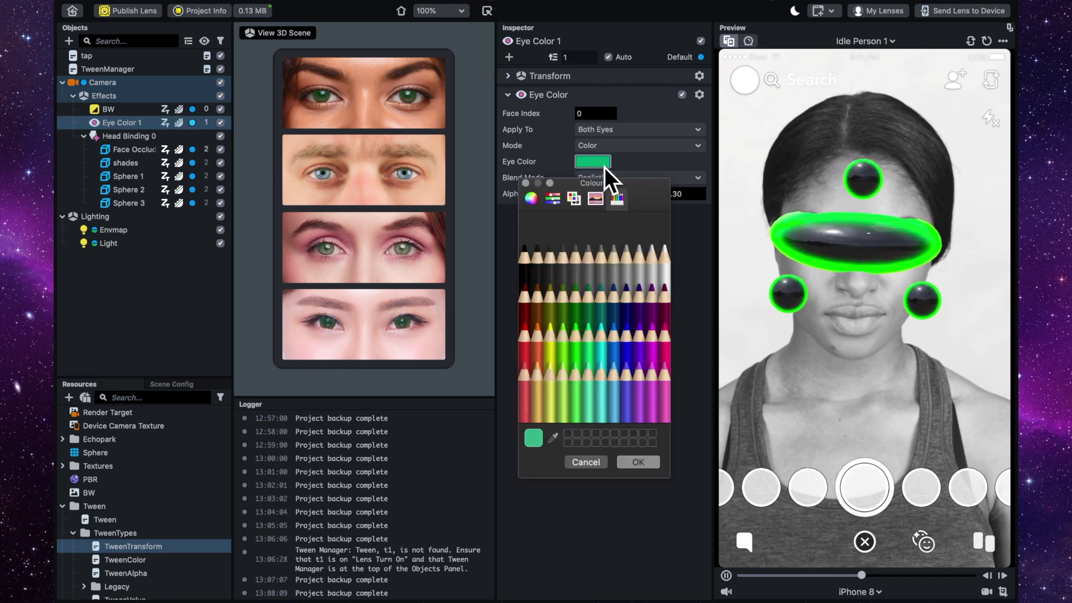
{"action": "left_click", "coordinate": [579, 349]}
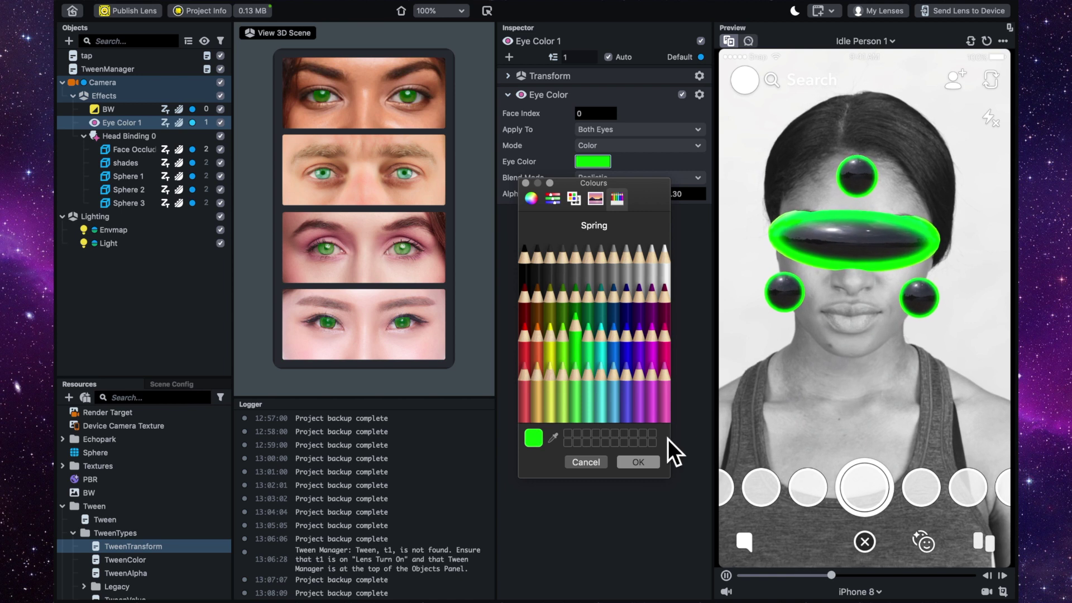
{"action": "left_click", "coordinate": [641, 466]}
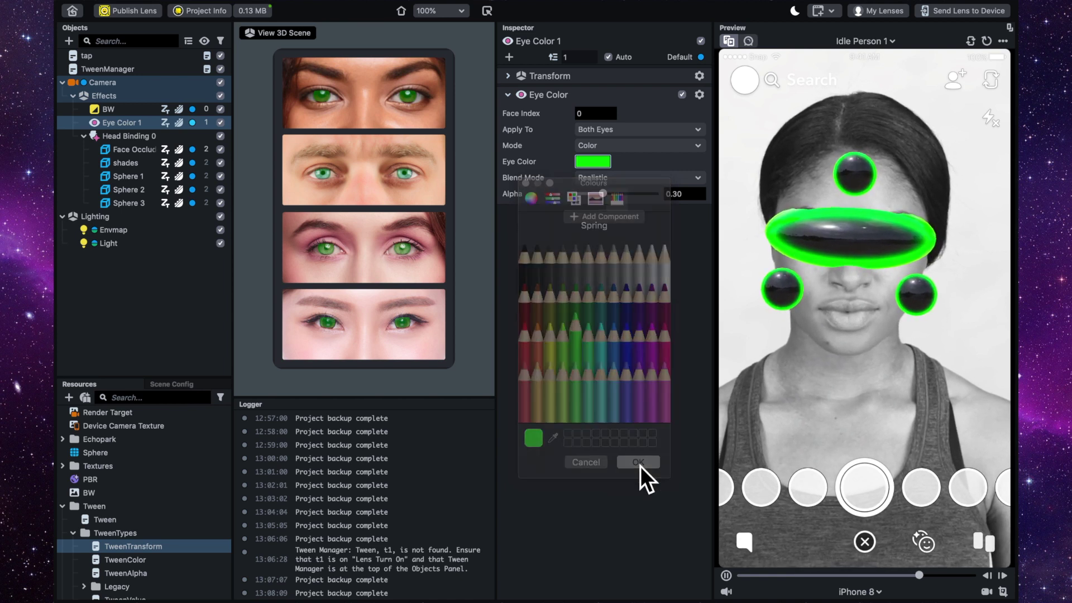
- Set the blend mode of Eye Color 1 to Add and raise its alpha to 0.70
{"action": "left_click", "coordinate": [618, 179]}
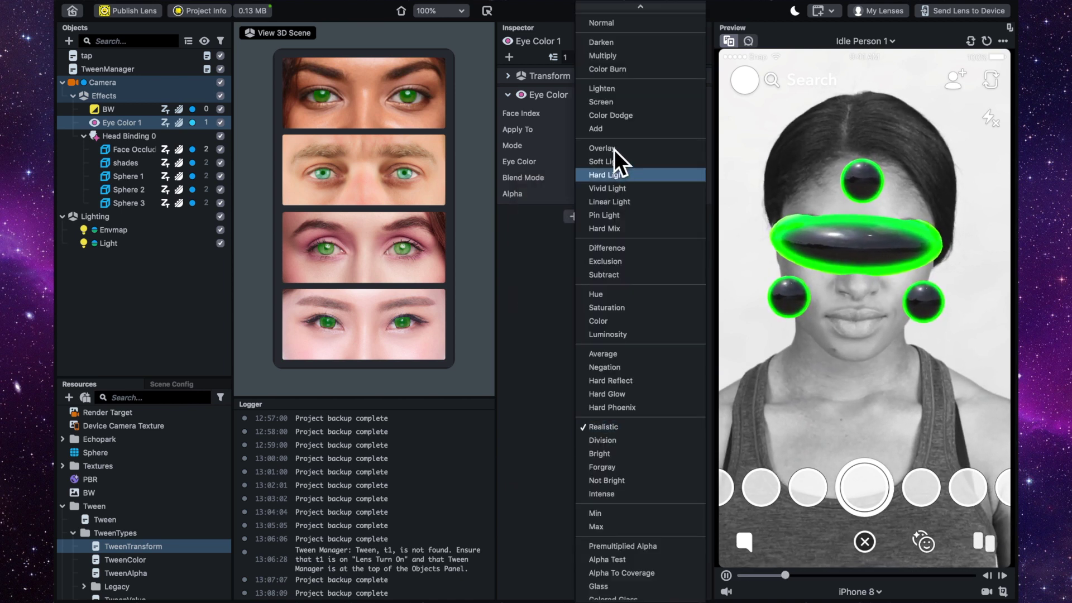
{"action": "left_click", "coordinate": [607, 131]}
{"action": "left_click_drag", "start_coordinate": [617, 195], "coordinate": [636, 195]}
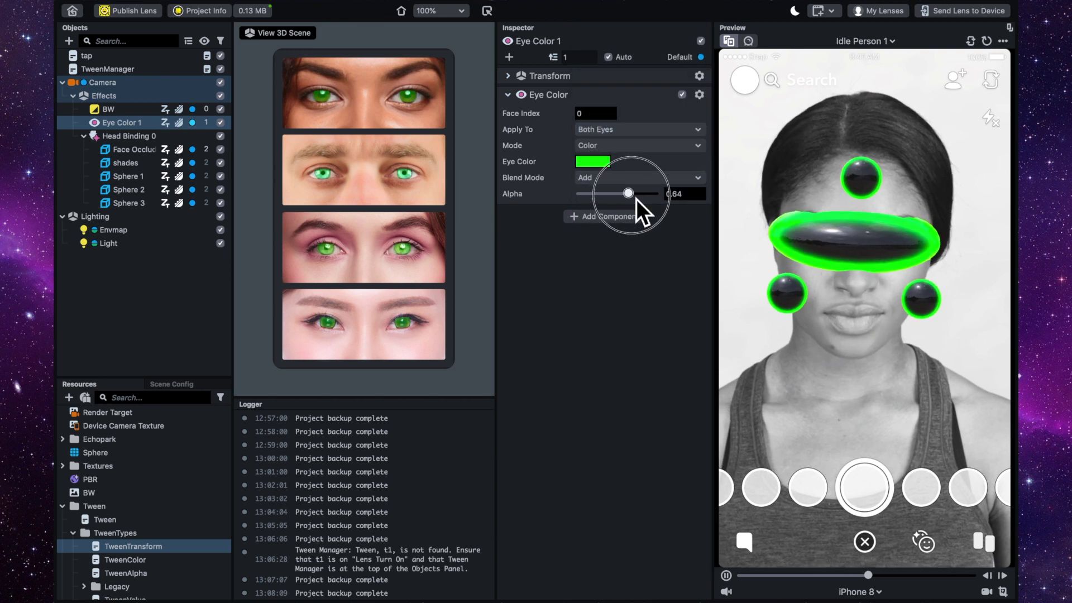
- Hide the shades object and try the Hard Light and Pin Light blend modes on Eye Color 1
{"action": "left_click", "coordinate": [221, 167]}
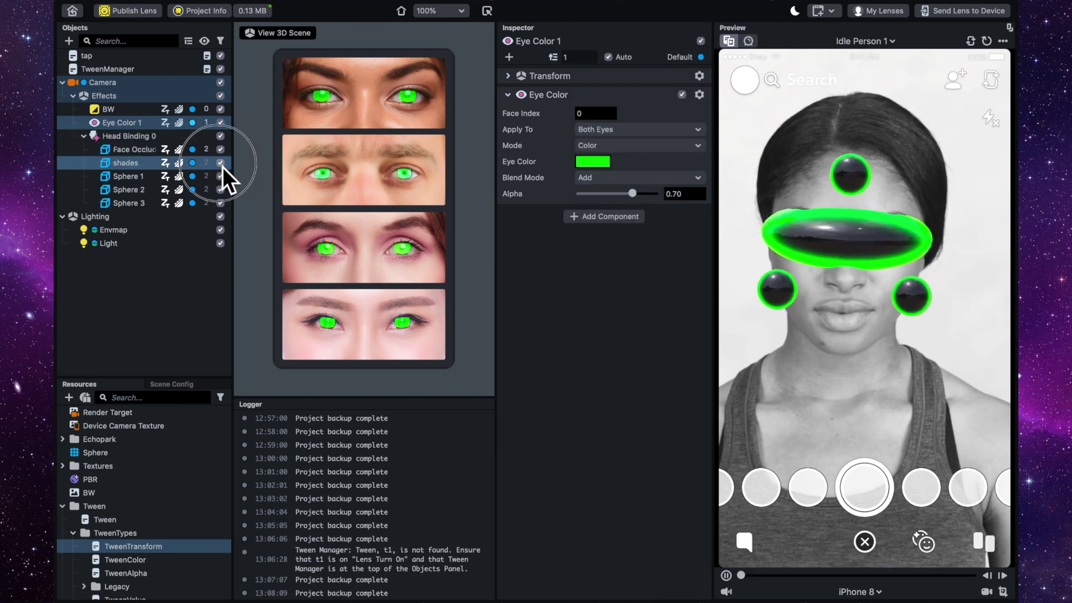
{"action": "left_click", "coordinate": [221, 163]}
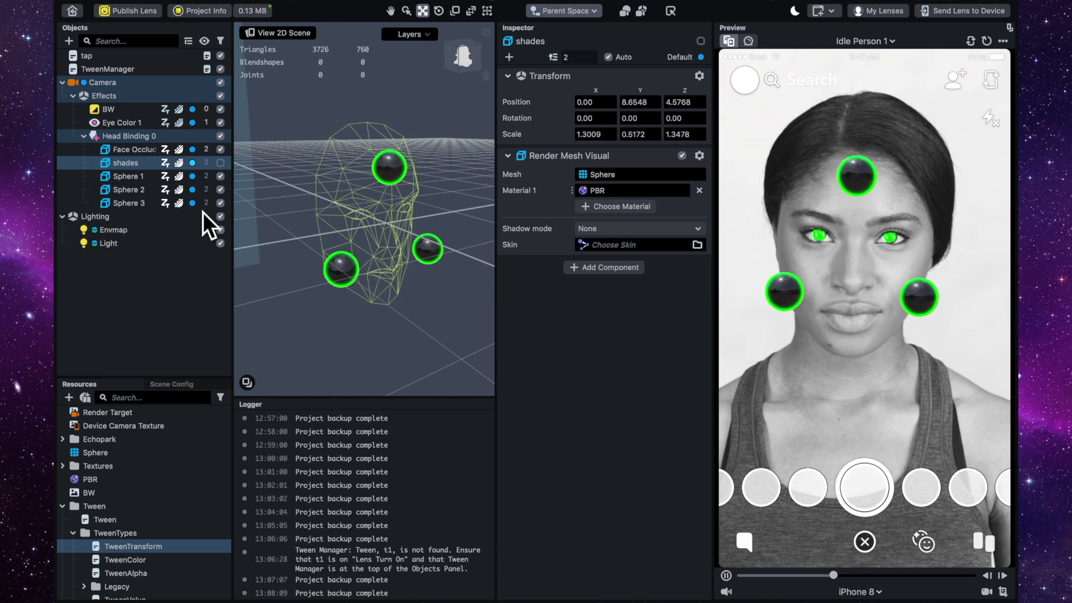
{"action": "left_click", "coordinate": [121, 124]}
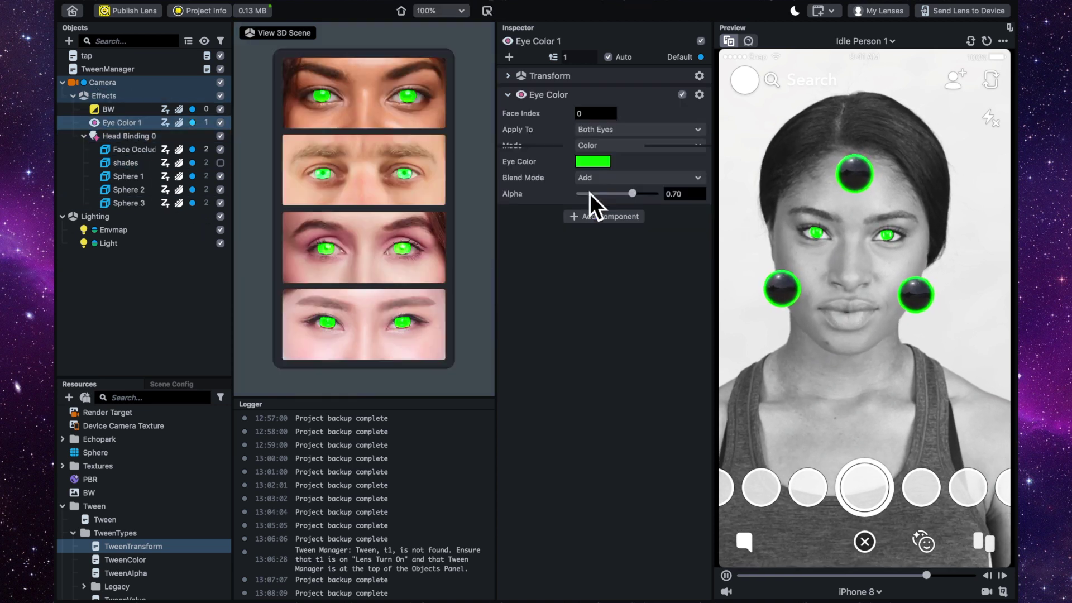
{"action": "left_click", "coordinate": [607, 177]}
{"action": "left_click", "coordinate": [609, 179]}
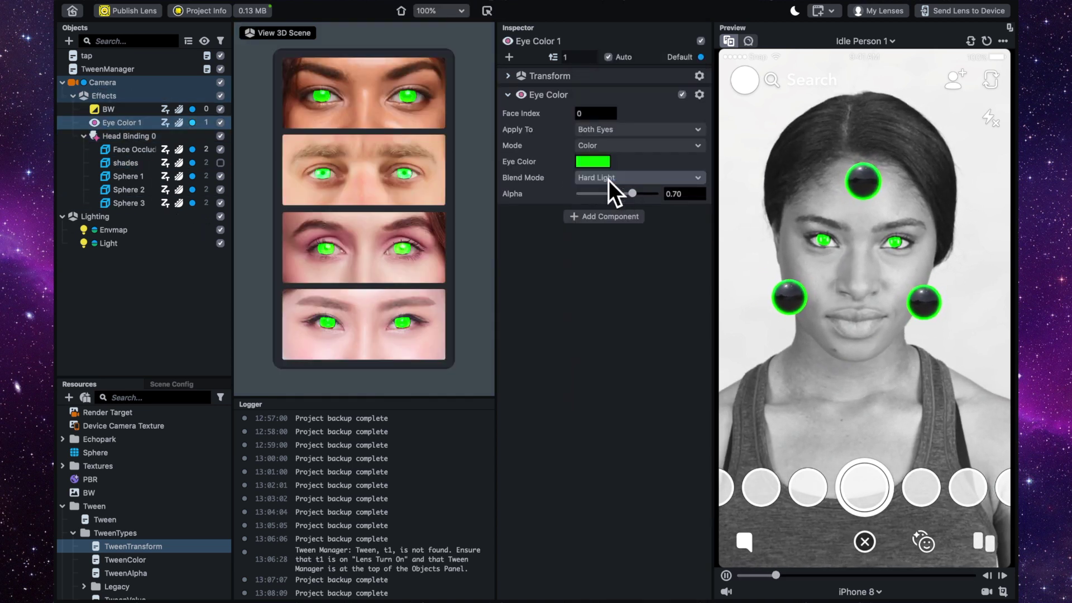
{"action": "left_click", "coordinate": [609, 179]}
{"action": "left_click", "coordinate": [615, 231]}
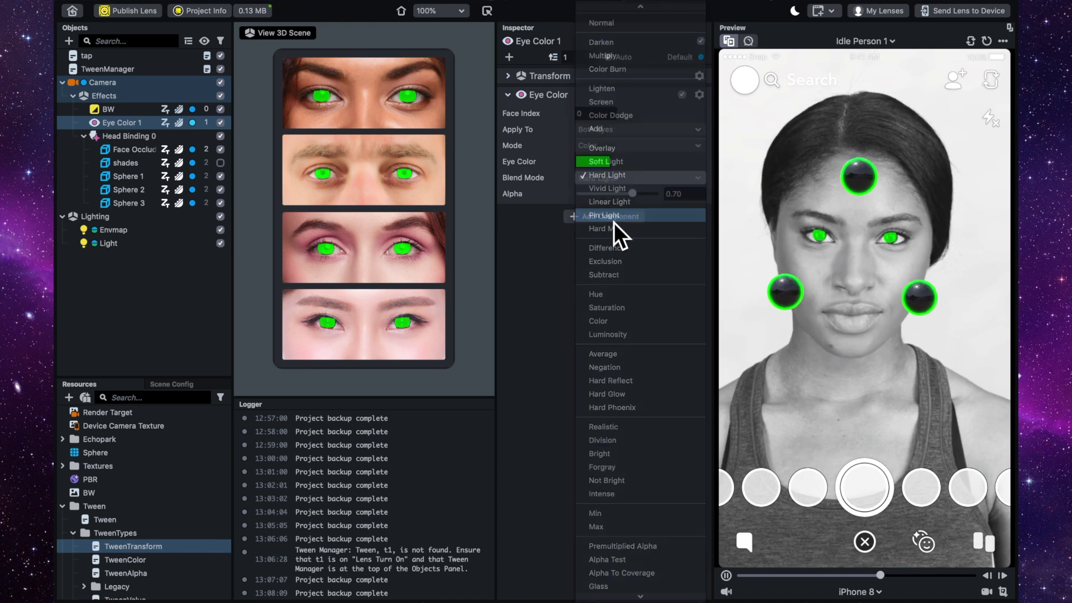
- Try the Hue and Hard Light blend modes on Eye Color 1, and settle on Add
{"action": "left_click", "coordinate": [603, 178]}
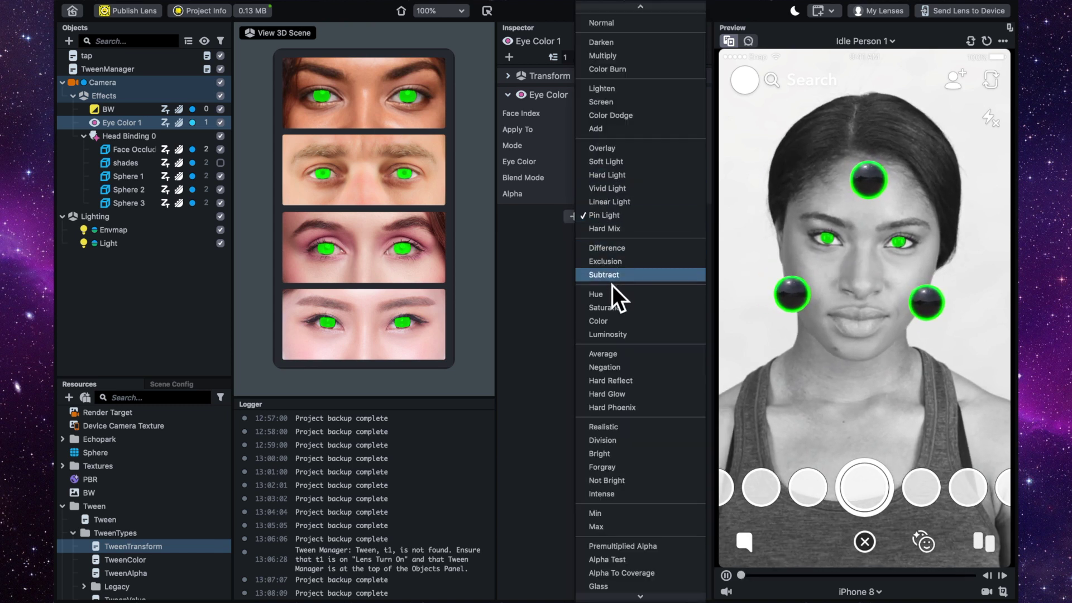
{"action": "left_click", "coordinate": [609, 295]}
{"action": "left_click", "coordinate": [603, 180]}
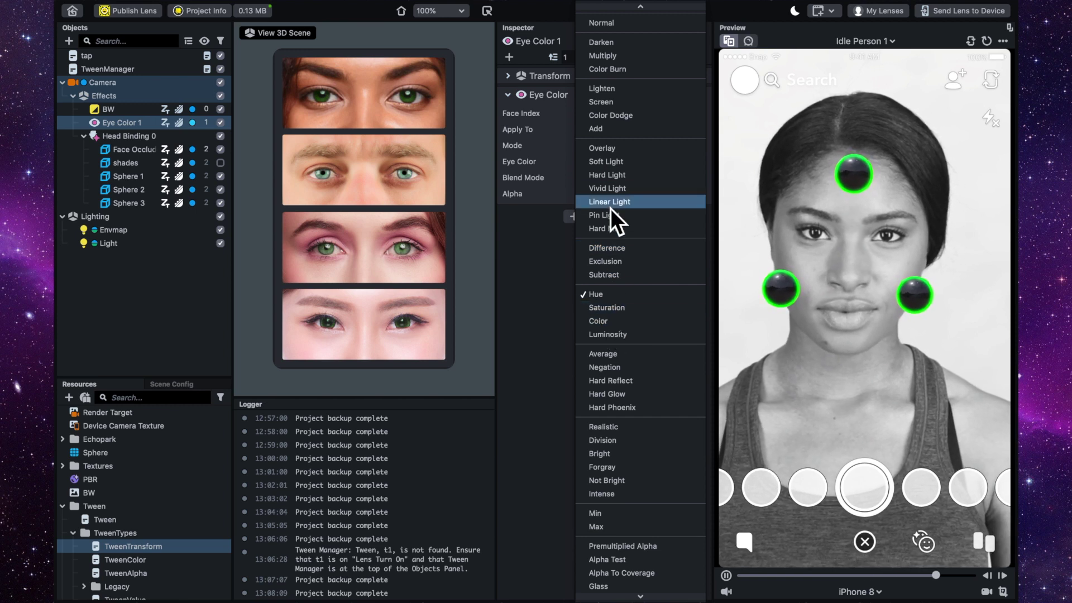
{"action": "left_click", "coordinate": [607, 176]}
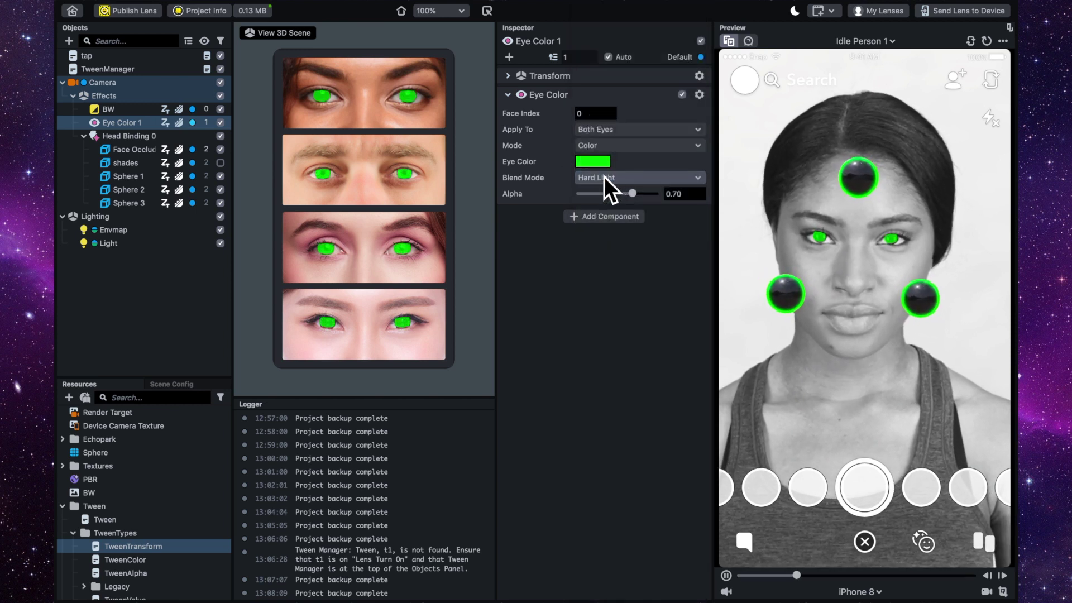
{"action": "left_click", "coordinate": [604, 178]}
{"action": "left_click", "coordinate": [598, 134]}
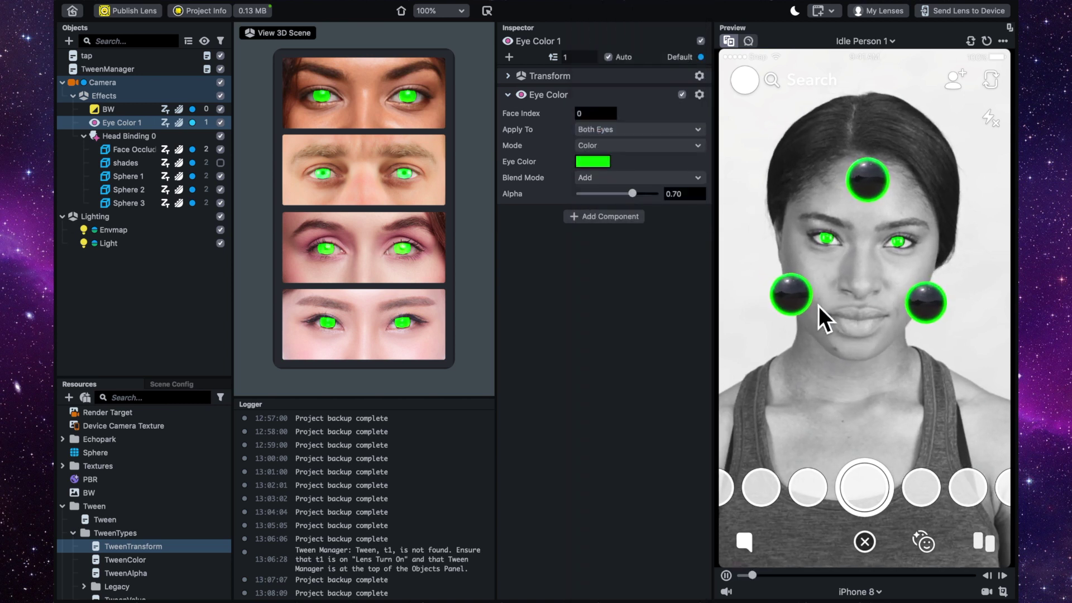
- Show the shades object again and test the touch effect on the face preview
{"action": "left_click", "coordinate": [225, 166]}
{"action": "left_click", "coordinate": [222, 165]}
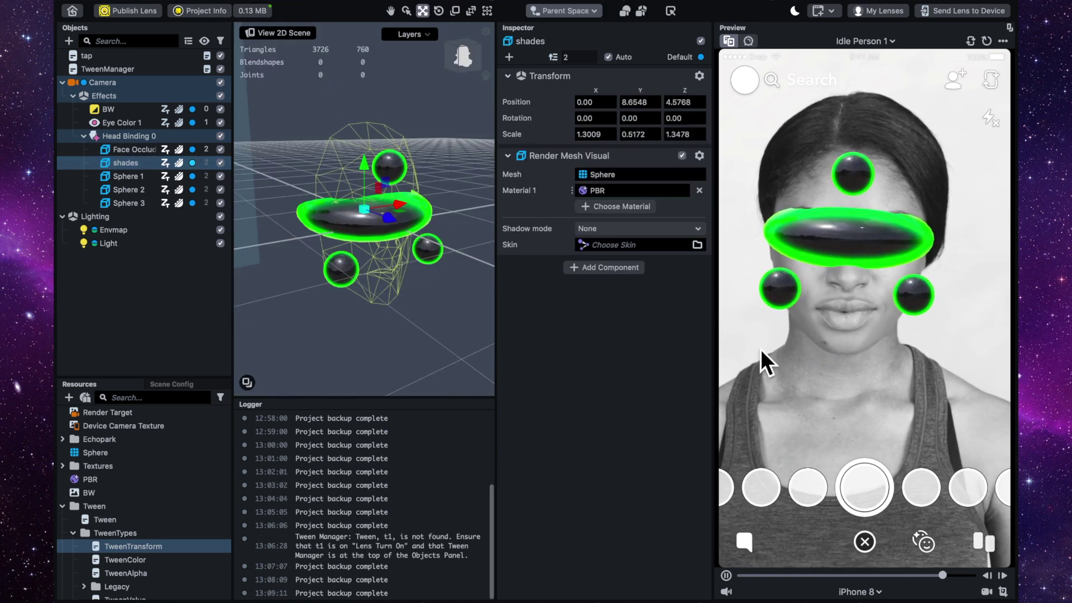
{"action": "left_click", "coordinate": [834, 356]}
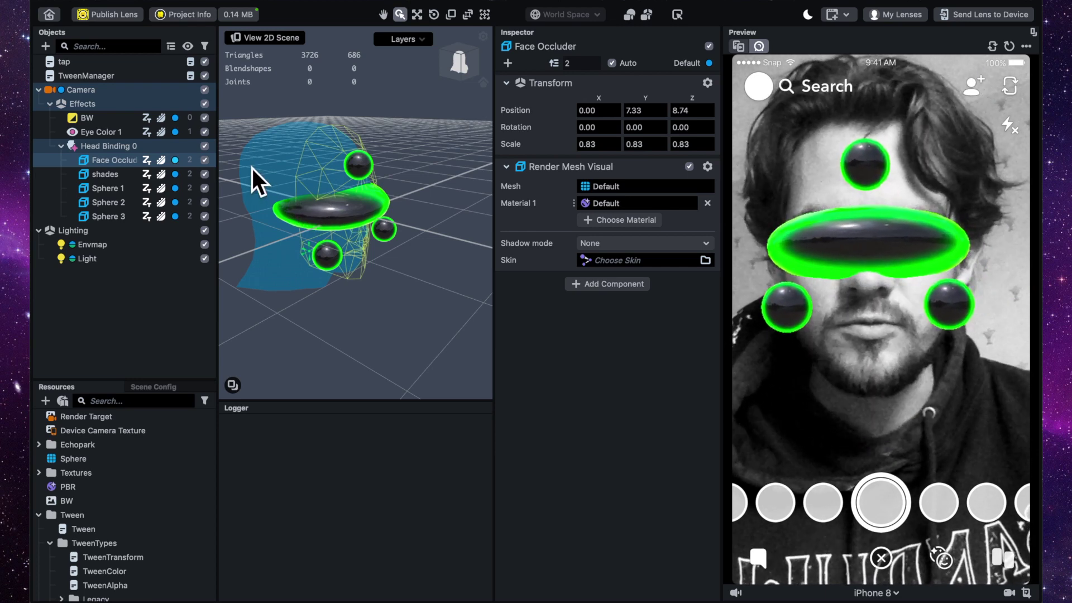
- Move the Face Occluder forward along its Z axis to a position of about 10.12
{"action": "left_click", "coordinate": [423, 20]}
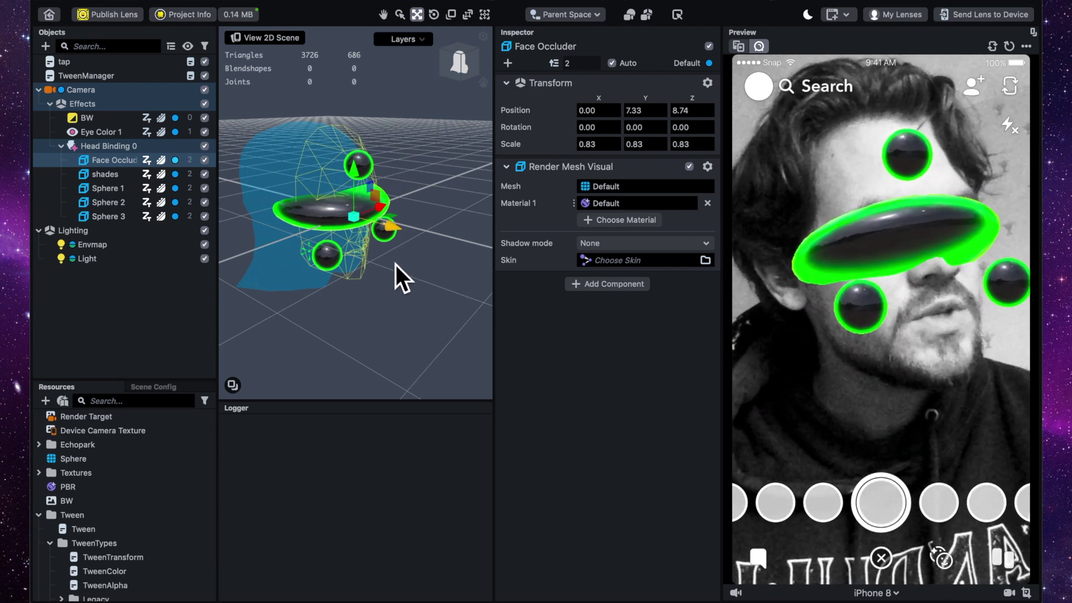
{"action": "left_click_drag", "start_coordinate": [392, 235], "coordinate": [405, 231]}
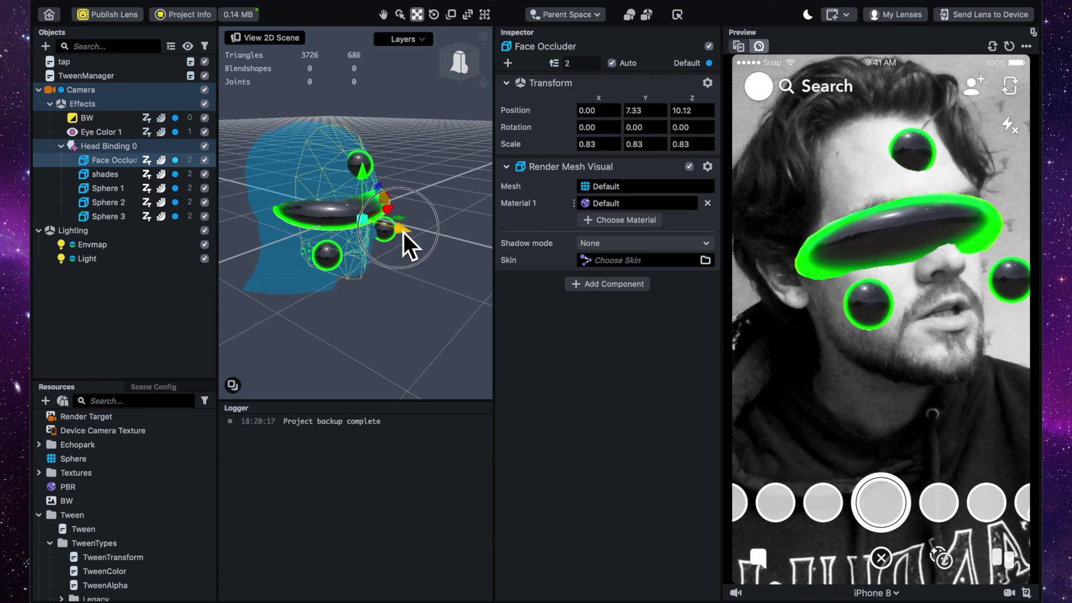